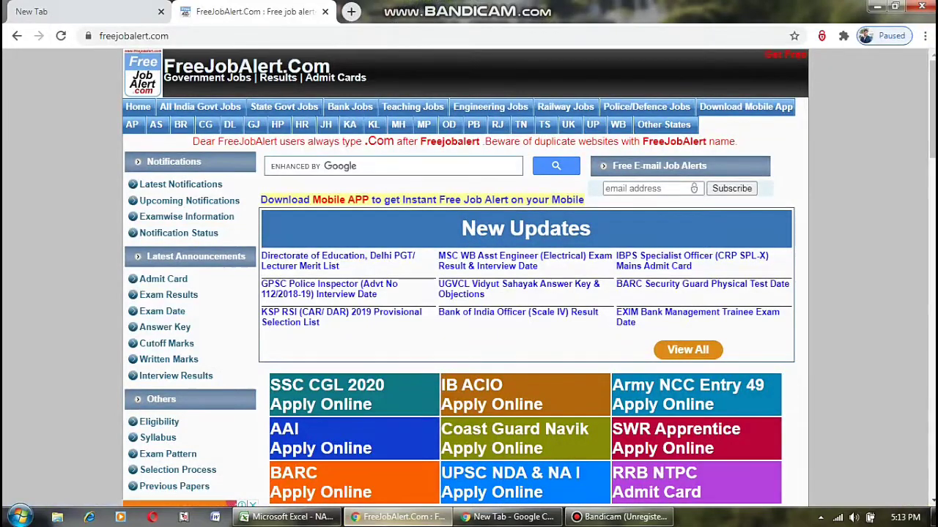
Open the SSC CGL 2020 Apply Online post and scroll down to its Important Links table.
{"action": "scroll", "coordinate": [352, 329], "scroll_direction": "down", "scroll_amount": 1}
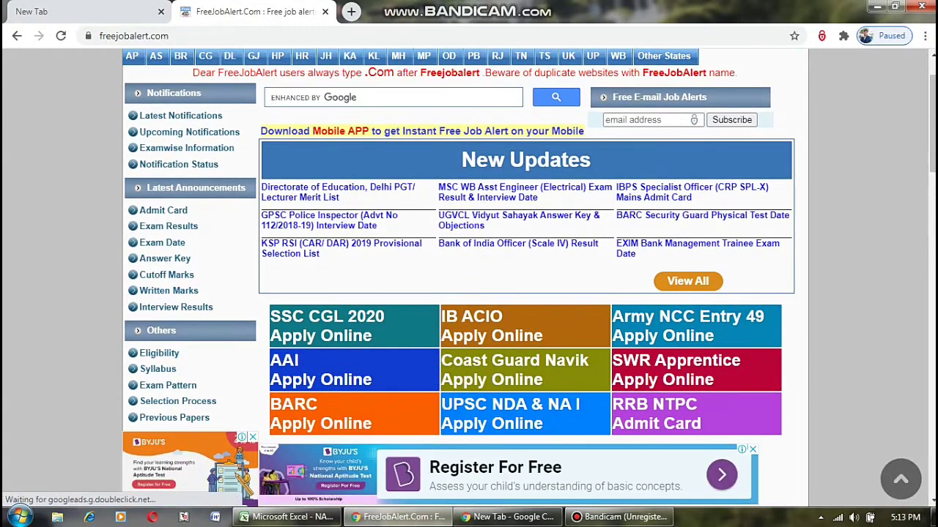
{"action": "left_click", "coordinate": [326, 326]}
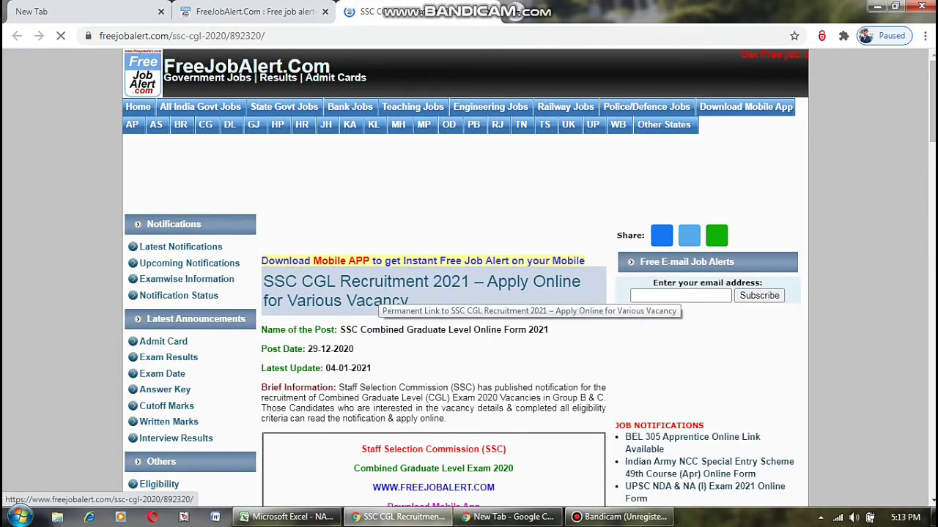
{"action": "scroll", "coordinate": [381, 300], "scroll_direction": "down", "scroll_amount": 3}
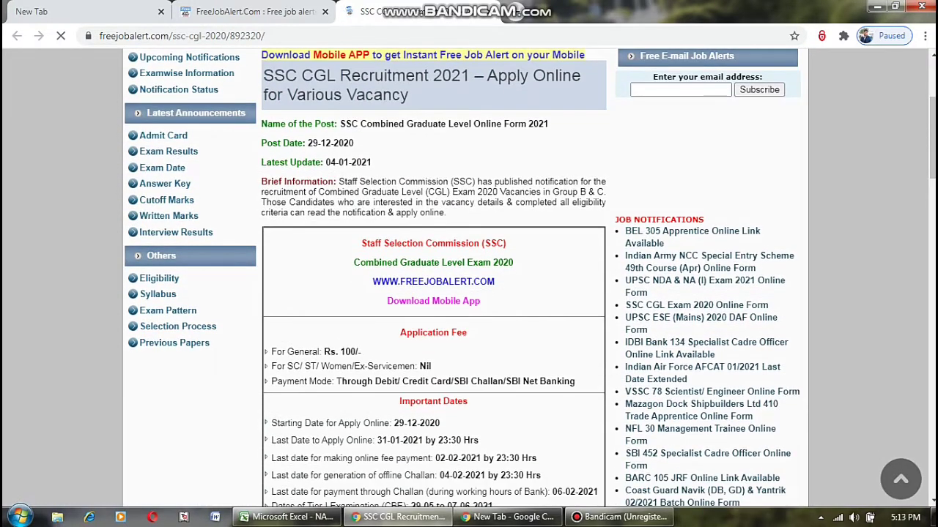
{"action": "scroll", "coordinate": [530, 277], "scroll_direction": "down", "scroll_amount": 2}
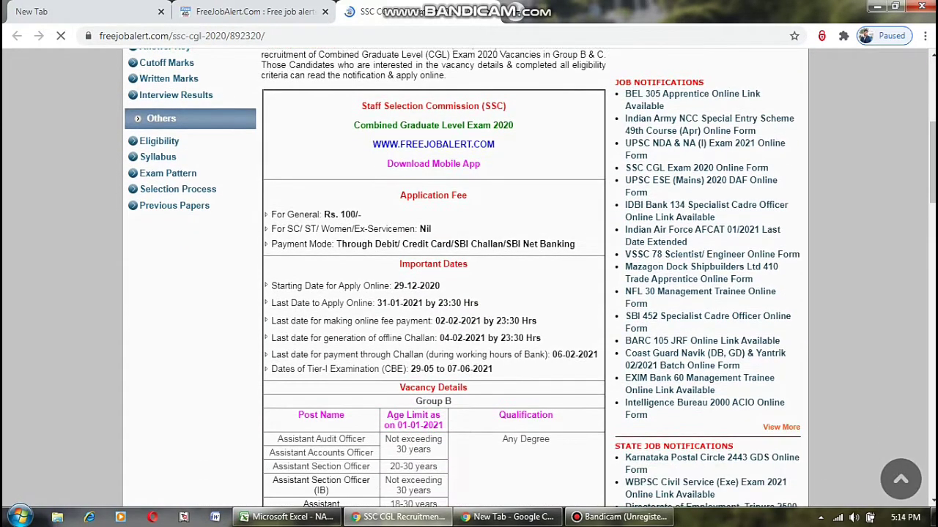
{"action": "scroll", "coordinate": [461, 278], "scroll_direction": "down", "scroll_amount": 1}
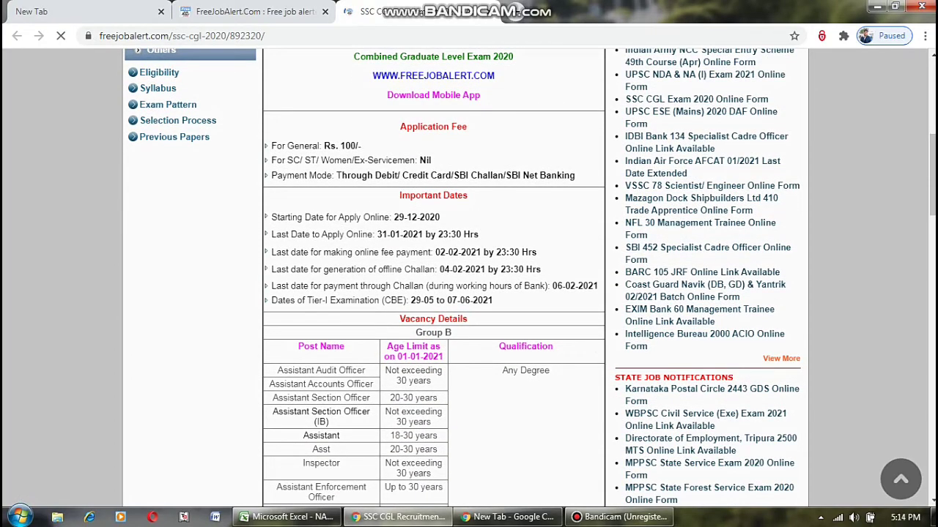
{"action": "scroll", "coordinate": [462, 278], "scroll_direction": "down", "scroll_amount": 3}
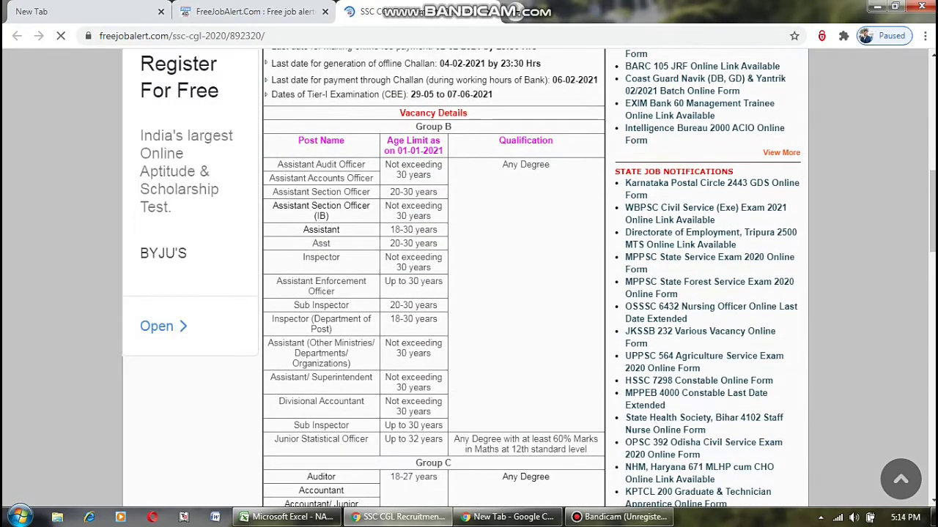
{"action": "scroll", "coordinate": [528, 278], "scroll_direction": "down", "scroll_amount": 2}
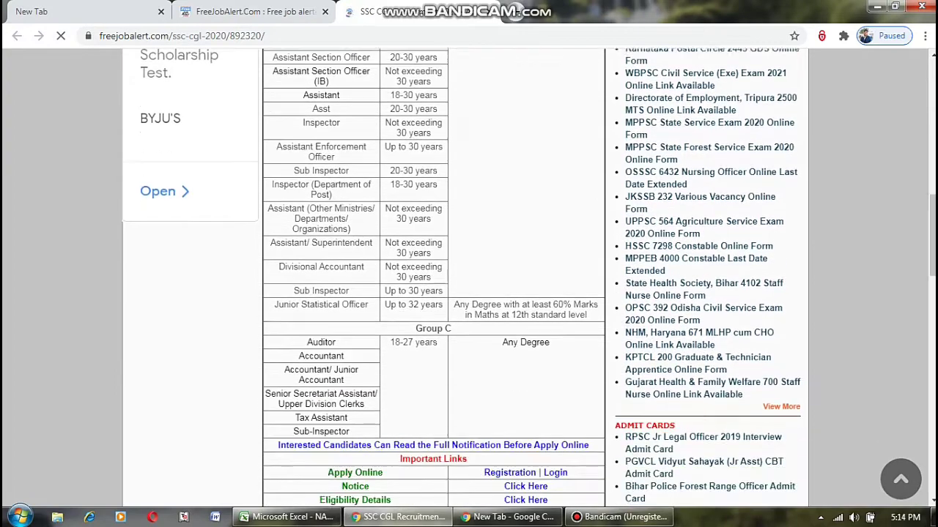
{"action": "scroll", "coordinate": [462, 278], "scroll_direction": "down", "scroll_amount": 1}
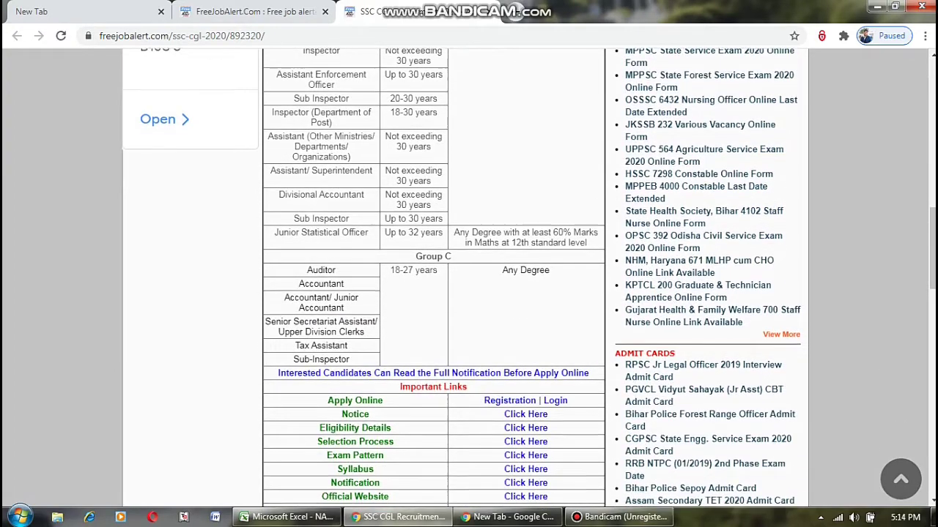
{"action": "scroll", "coordinate": [462, 278], "scroll_direction": "down", "scroll_amount": 2}
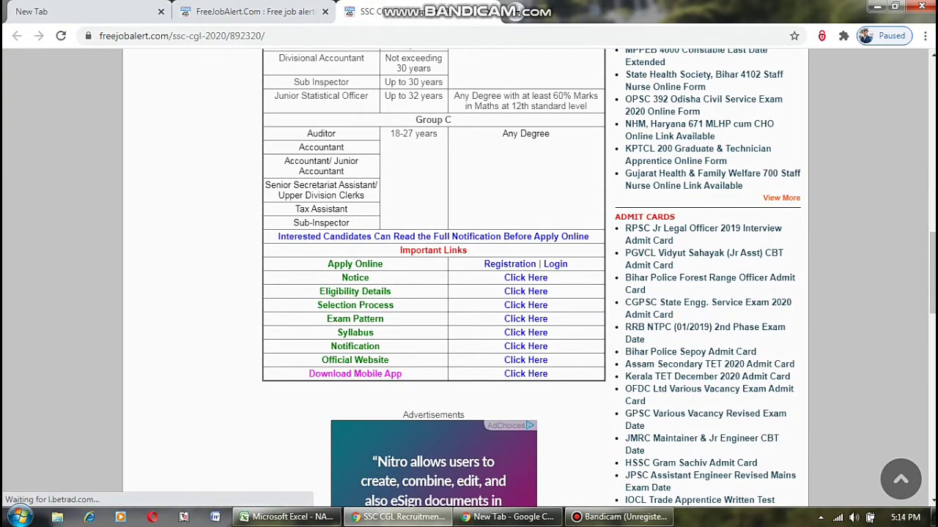
{"action": "scroll", "coordinate": [526, 278], "scroll_direction": "down", "scroll_amount": 1}
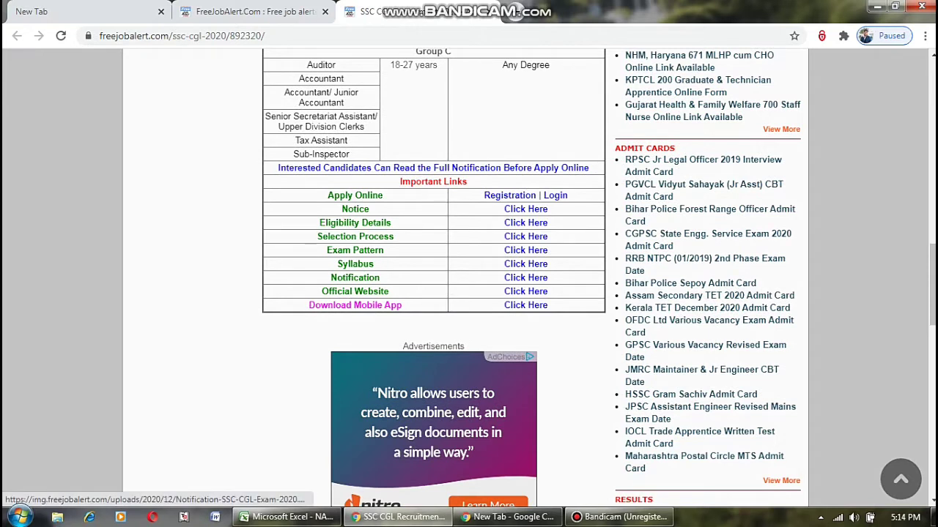
Open the 63-page SSC CGL Exam 2020 notification PDF, skim it, then return to the recruitment post.
{"action": "left_click", "coordinate": [535, 280]}
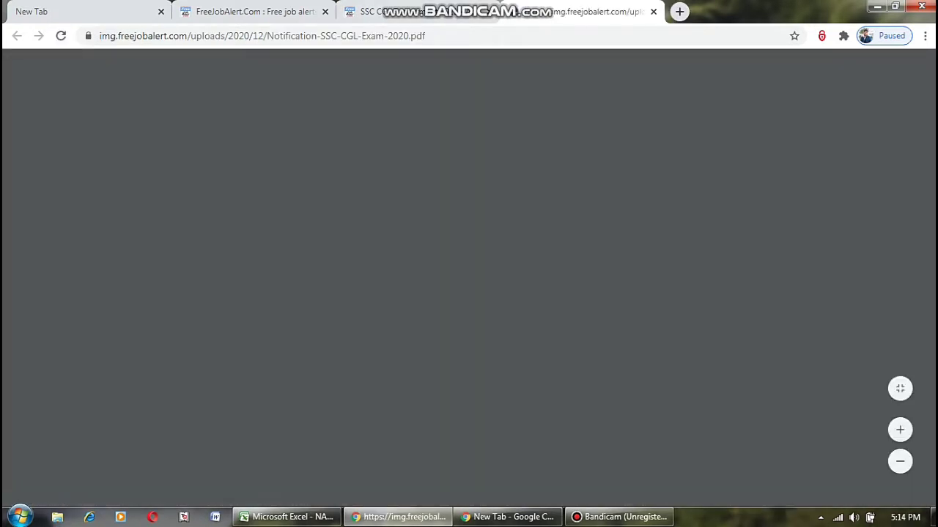
{"action": "scroll", "coordinate": [297, 467], "scroll_direction": "down", "scroll_amount": 5}
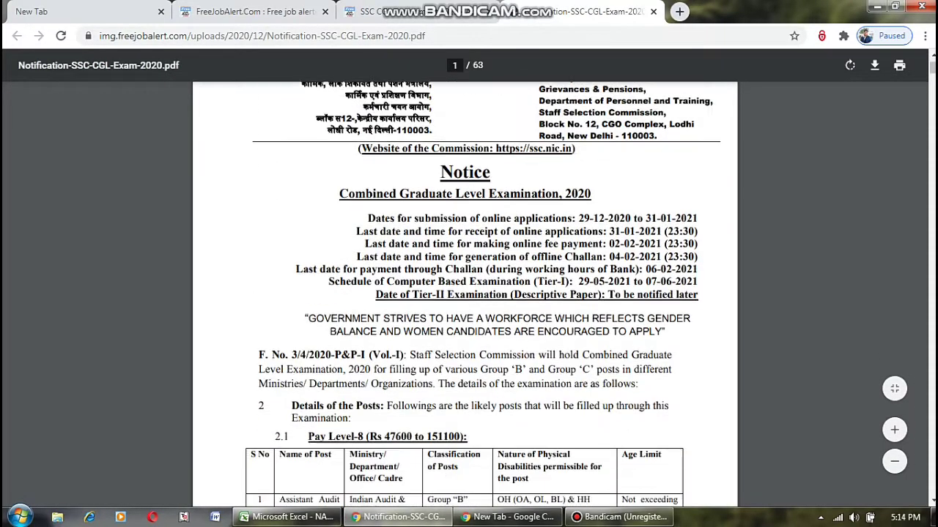
{"action": "scroll", "coordinate": [464, 293], "scroll_direction": "down", "scroll_amount": 1}
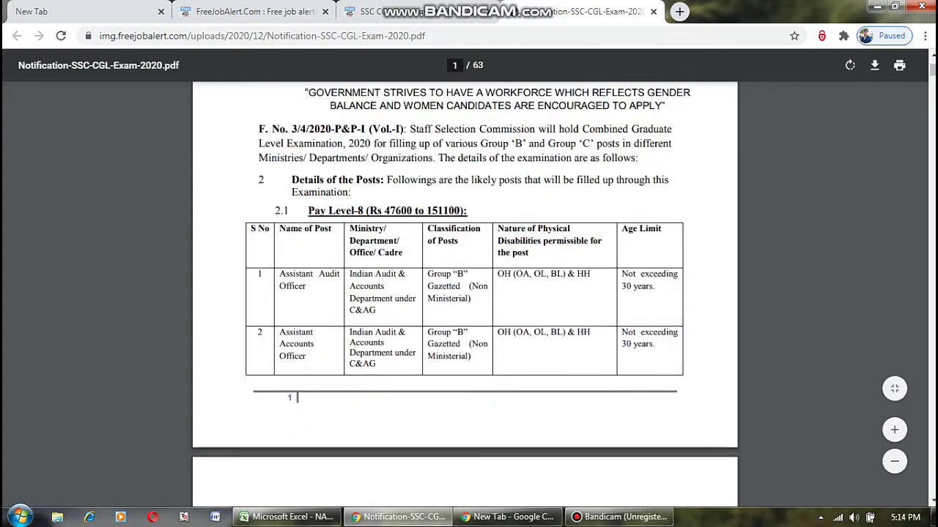
{"action": "scroll", "coordinate": [465, 293], "scroll_direction": "down", "scroll_amount": 3}
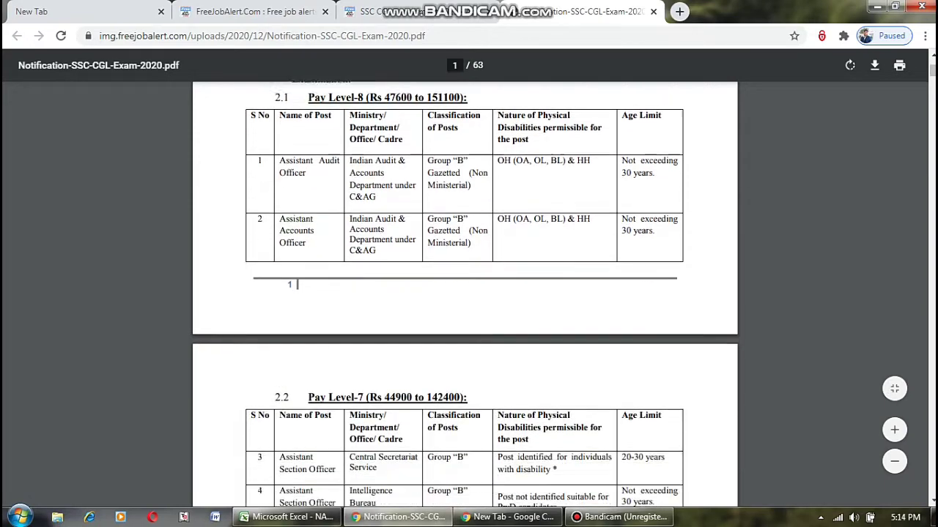
{"action": "scroll", "coordinate": [464, 293], "scroll_direction": "down", "scroll_amount": 6}
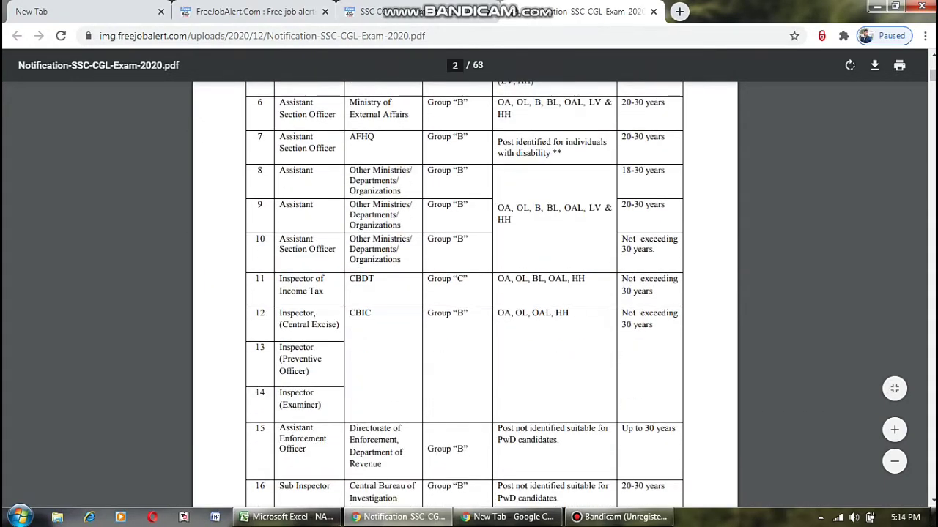
{"action": "scroll", "coordinate": [464, 293], "scroll_direction": "down", "scroll_amount": 6}
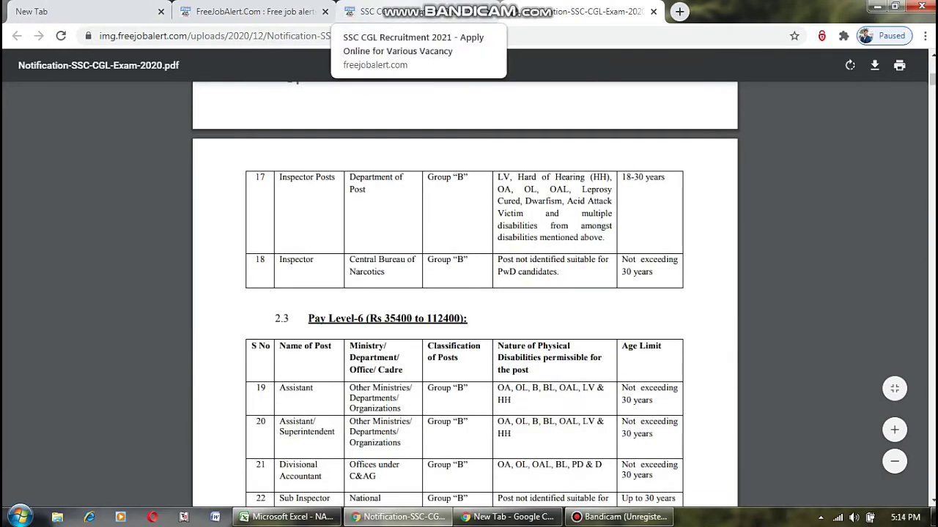
{"action": "scroll", "coordinate": [464, 293], "scroll_direction": "down", "scroll_amount": 10}
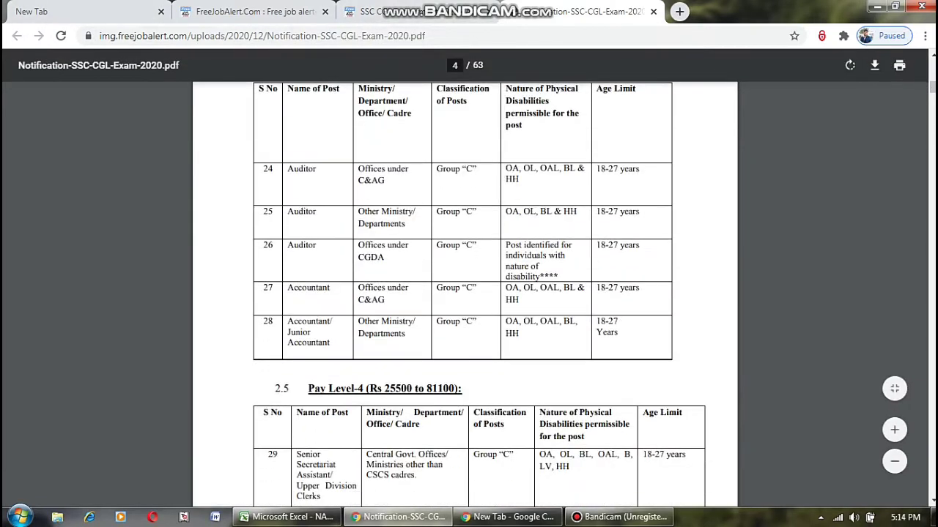
{"action": "scroll", "coordinate": [465, 293], "scroll_direction": "down", "scroll_amount": 20}
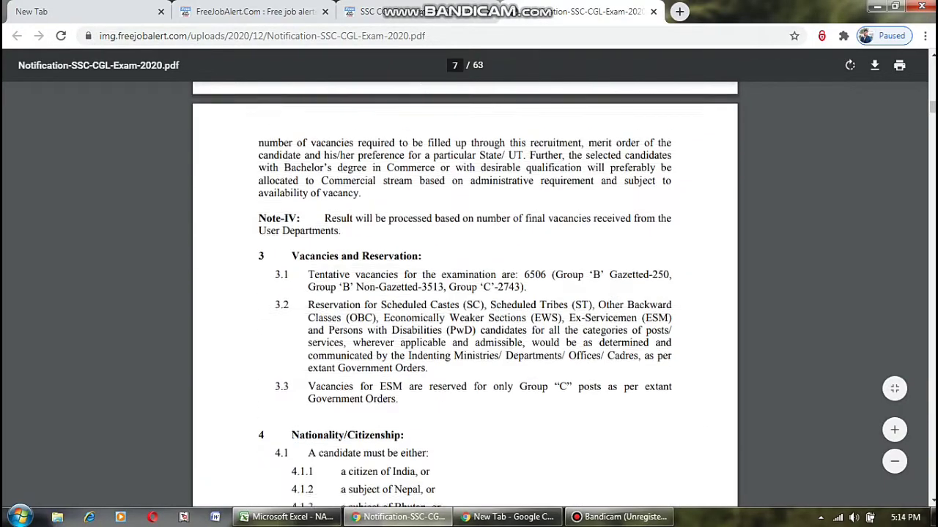
{"action": "scroll", "coordinate": [465, 293], "scroll_direction": "down", "scroll_amount": 10}
{"action": "scroll", "coordinate": [464, 293], "scroll_direction": "up", "scroll_amount": 5}
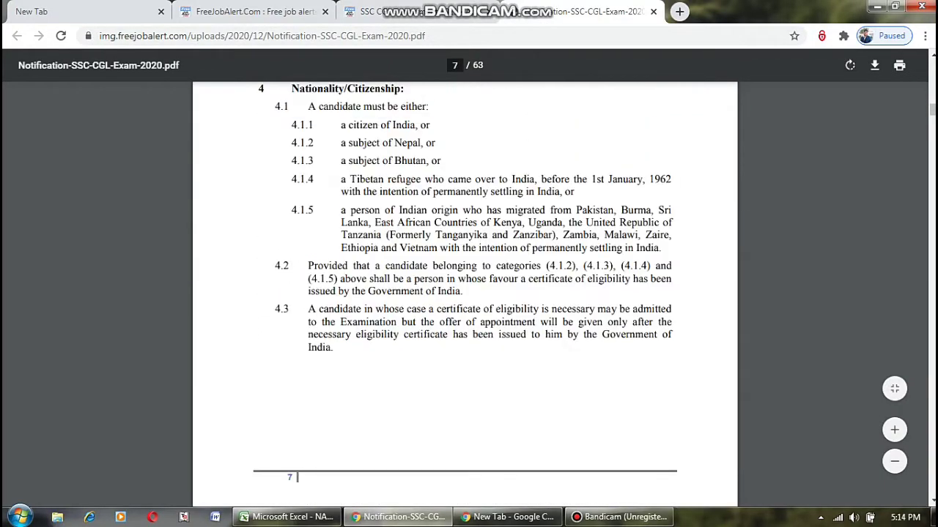
{"action": "scroll", "coordinate": [465, 293], "scroll_direction": "up", "scroll_amount": 3}
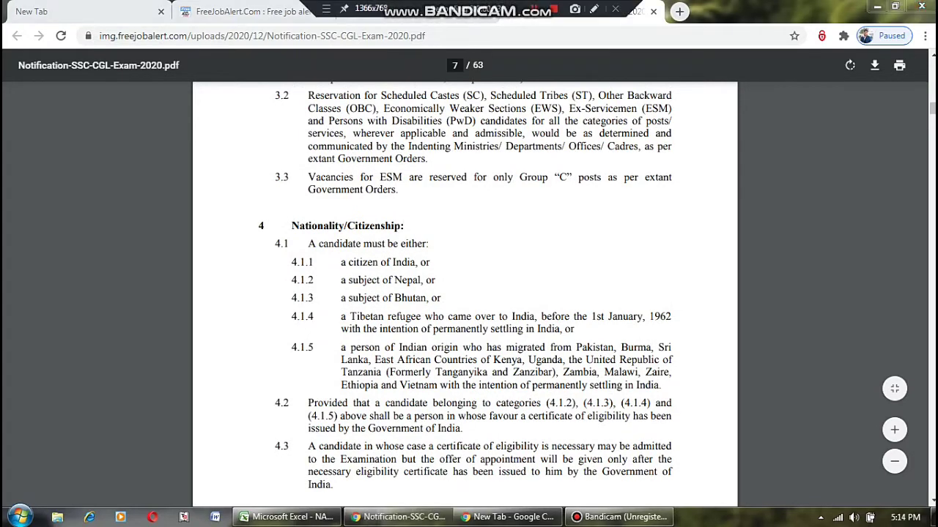
{"action": "key", "text": "ctrl+shift+Tab"}
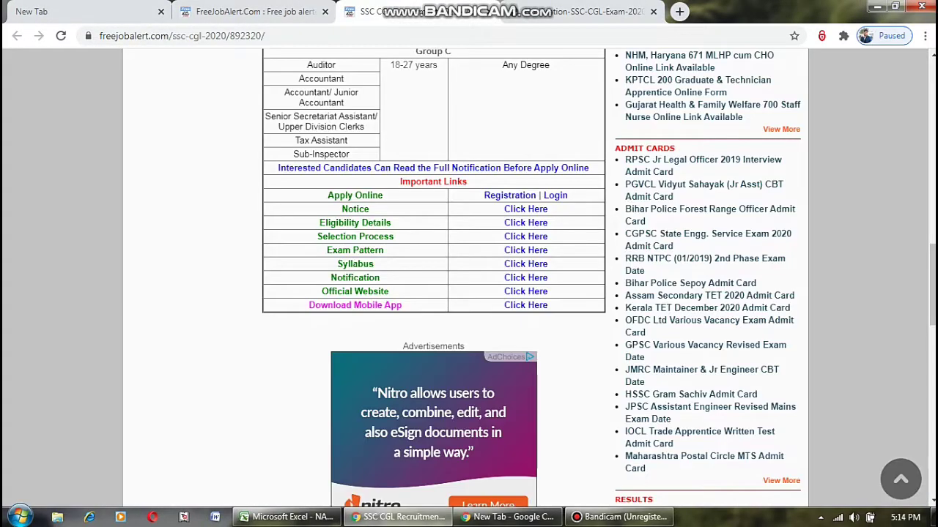
Open the ssc.nic.in registration form and answer No to having an Aadhaar.
{"action": "scroll", "coordinate": [510, 333], "scroll_direction": "up", "scroll_amount": 1}
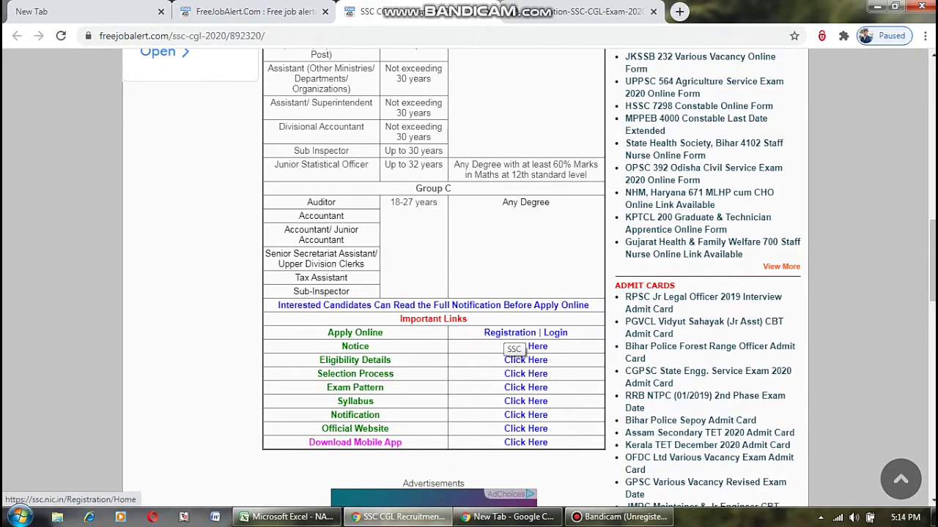
{"action": "left_click", "coordinate": [517, 351]}
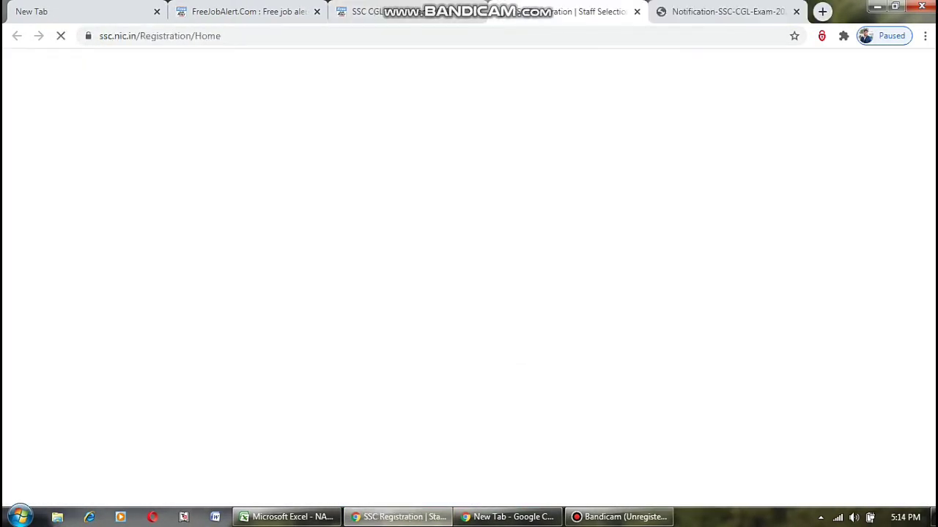
{"action": "scroll", "coordinate": [469, 293], "scroll_direction": "down", "scroll_amount": 3}
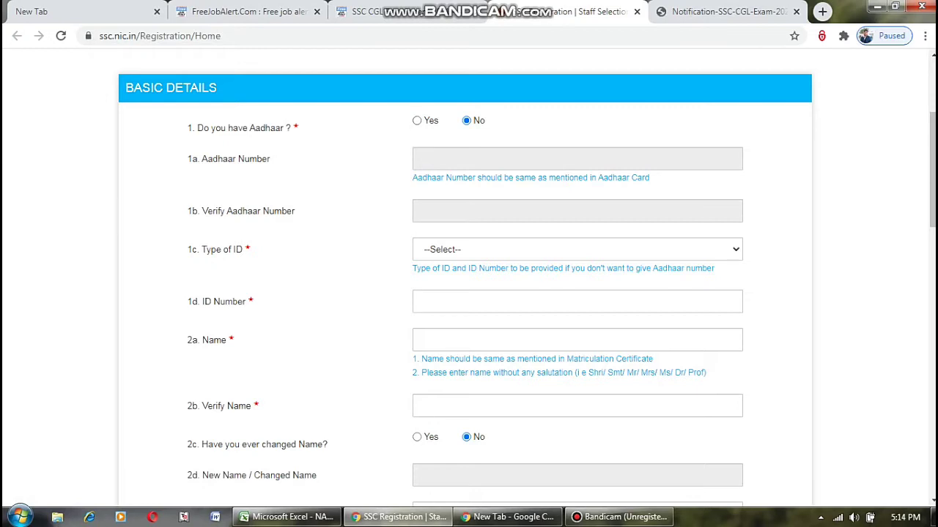
{"action": "left_click", "coordinate": [417, 120]}
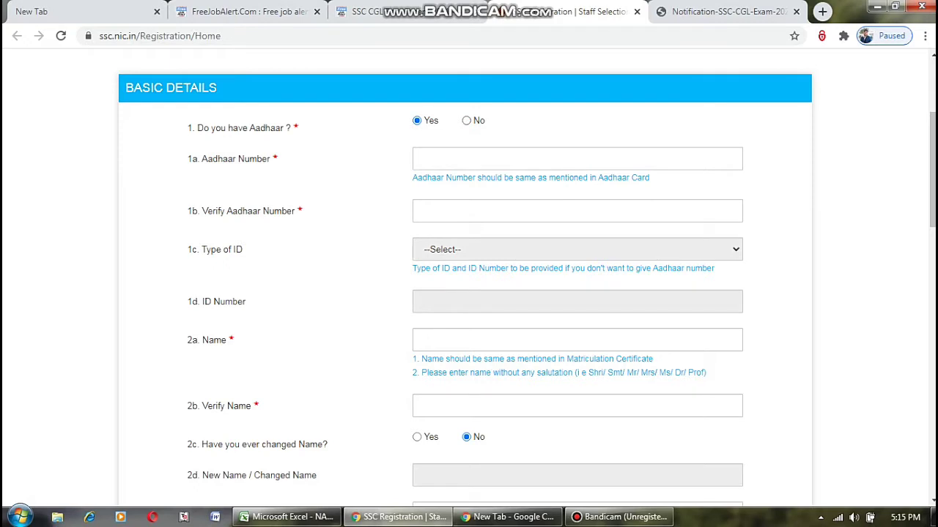
{"action": "left_click", "coordinate": [466, 120]}
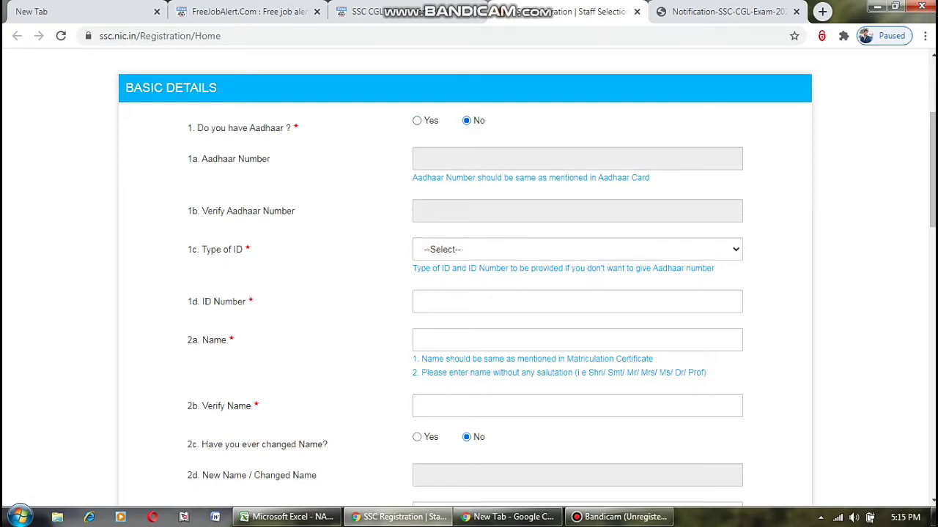
Choose PAN Card as the ID type and enter the PAN number.
{"action": "key", "text": "alt+Down"}
{"action": "key", "text": "Down"}
{"action": "key", "text": "Down"}
{"action": "key", "text": "Down"}
{"action": "key", "text": "Down"}
{"action": "key", "text": "Down"}
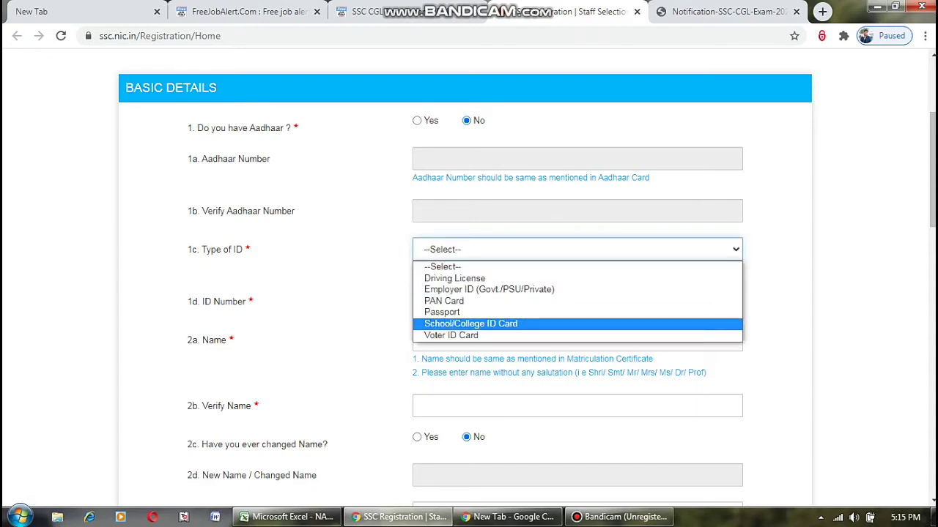
{"action": "key", "text": "Up"}
{"action": "key", "text": "Up"}
{"action": "key", "text": "Up"}
{"action": "key", "text": "Down"}
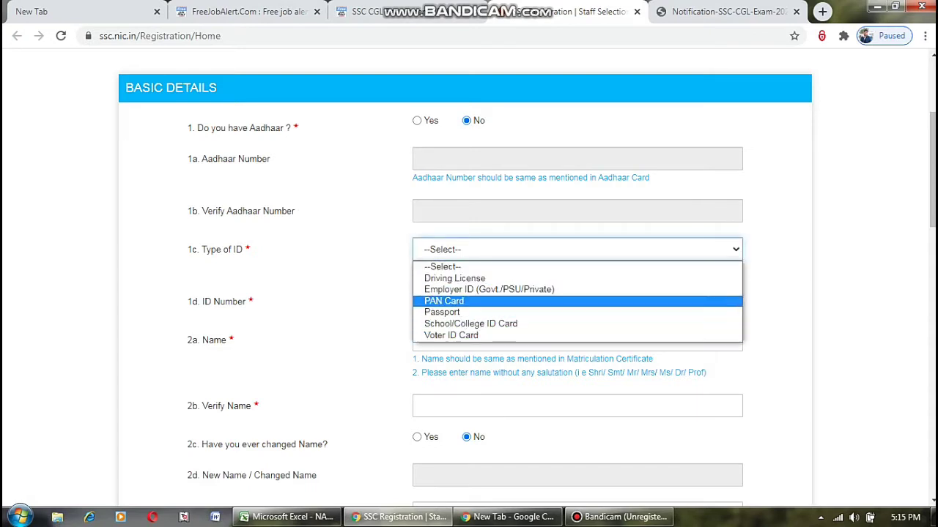
{"action": "key", "text": "Return"}
{"action": "left_click", "coordinate": [422, 302]}
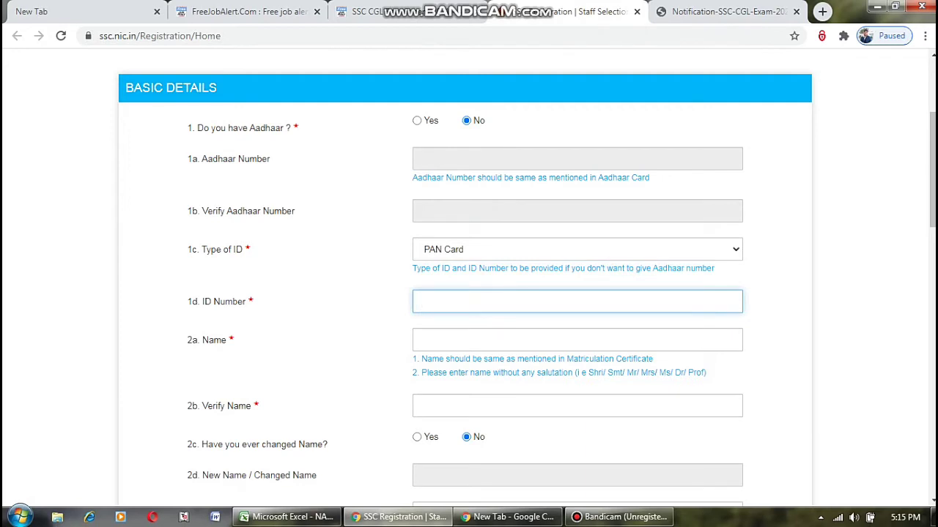
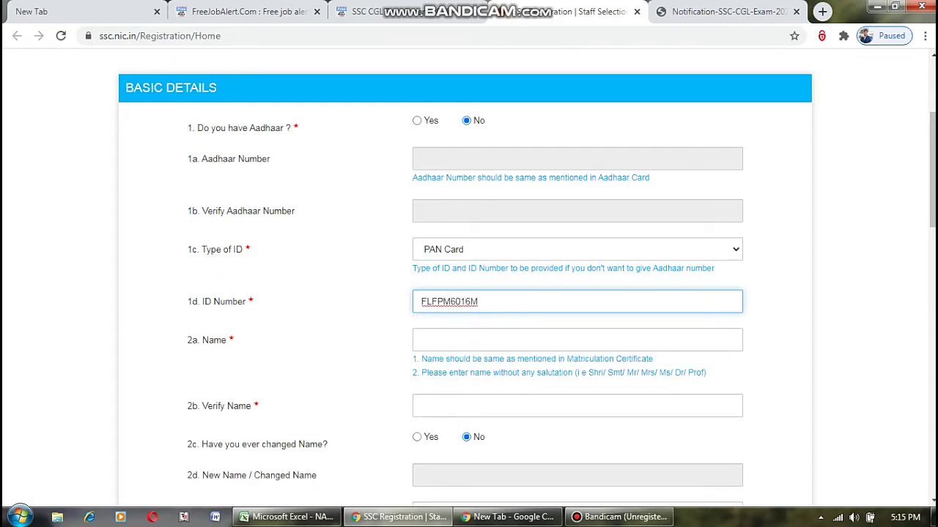
Enter the applicant's name, repeat it in Verify Name, and enter the father's name.
{"action": "left_click", "coordinate": [439, 340]}
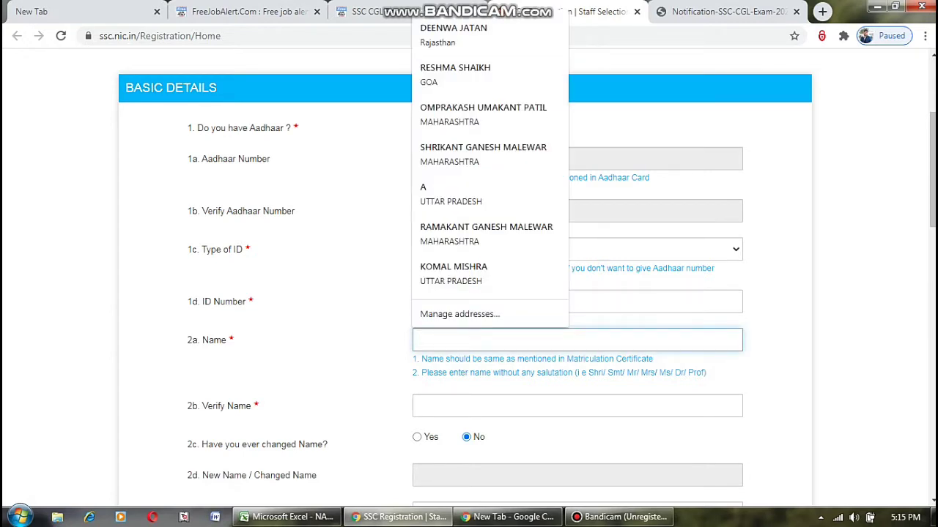
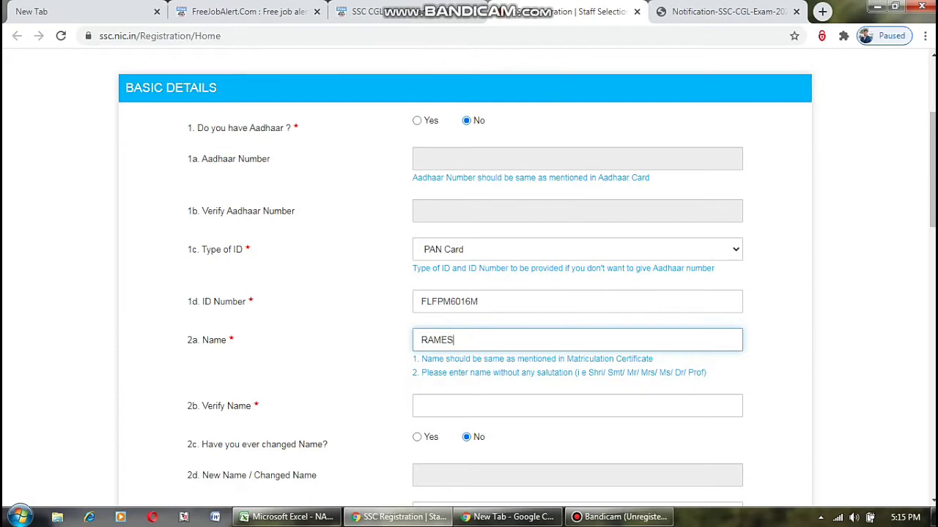
{"action": "scroll", "coordinate": [469, 278], "scroll_direction": "down", "scroll_amount": 1}
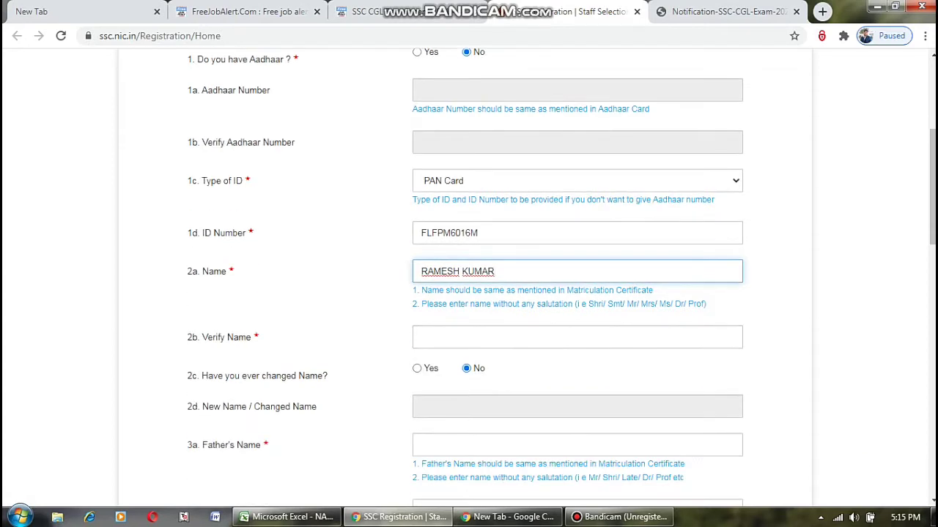
{"action": "left_click", "coordinate": [439, 337]}
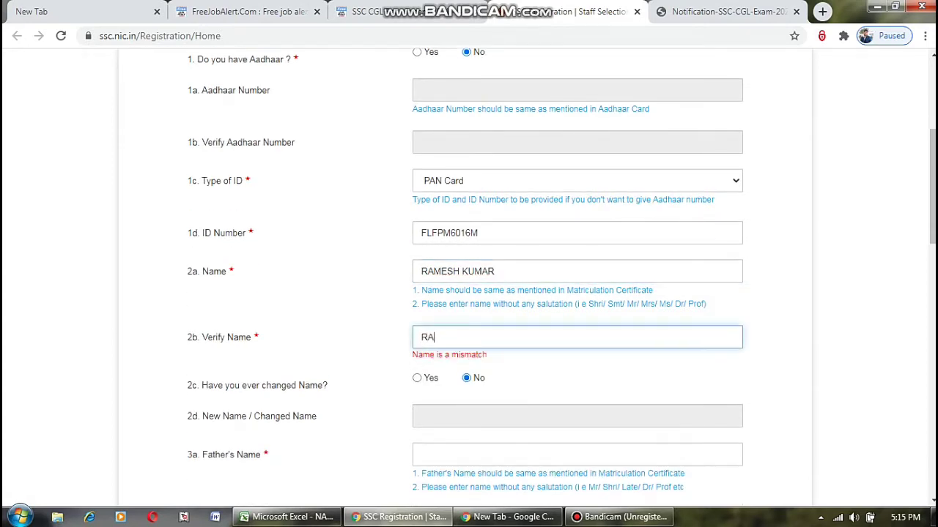
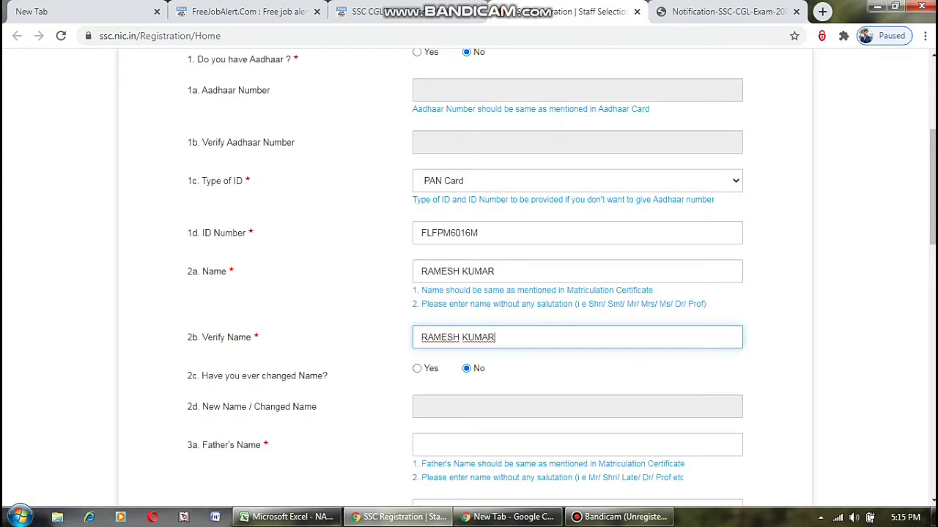
{"action": "scroll", "coordinate": [469, 278], "scroll_direction": "down", "scroll_amount": 1}
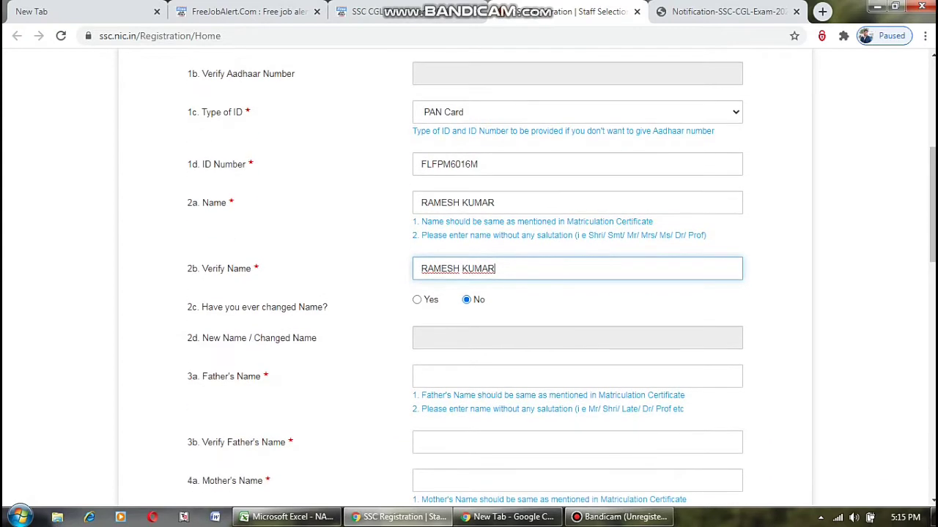
{"action": "left_click", "coordinate": [576, 376]}
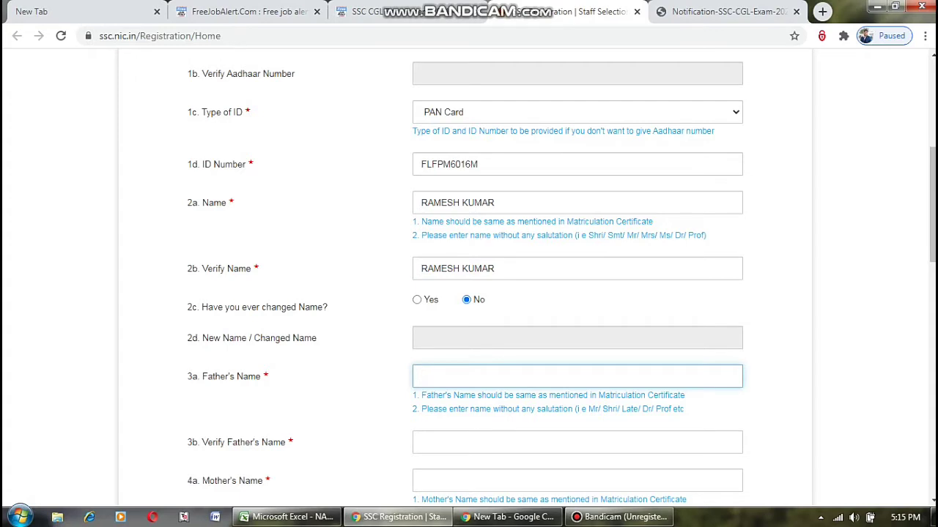
{"action": "type", "text": "SITARAM"}
Confirm the father's name in the Verify Father's Name field.
{"action": "key", "text": "Tab"}
{"action": "scroll", "coordinate": [469, 278], "scroll_direction": "down", "scroll_amount": 1}
{"action": "type", "text": "SITARAM"}
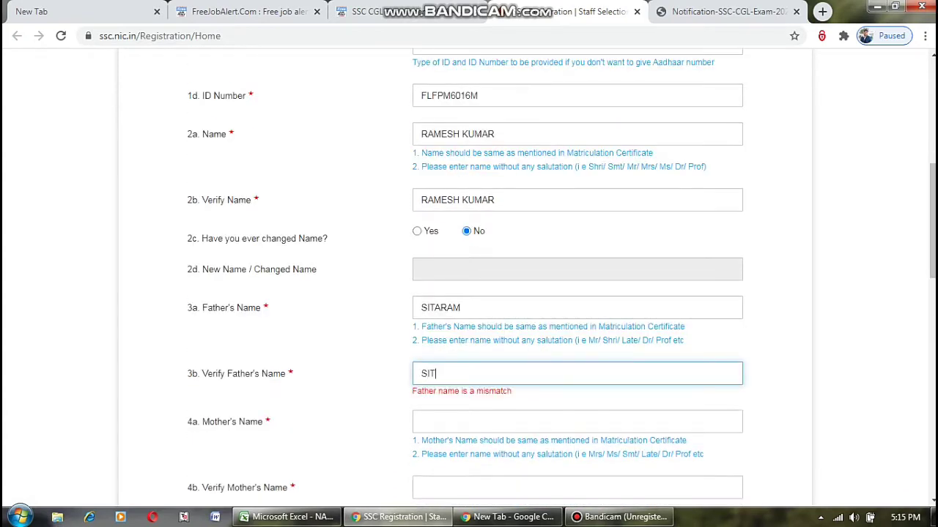
{"action": "key", "text": "ctrl+a"}
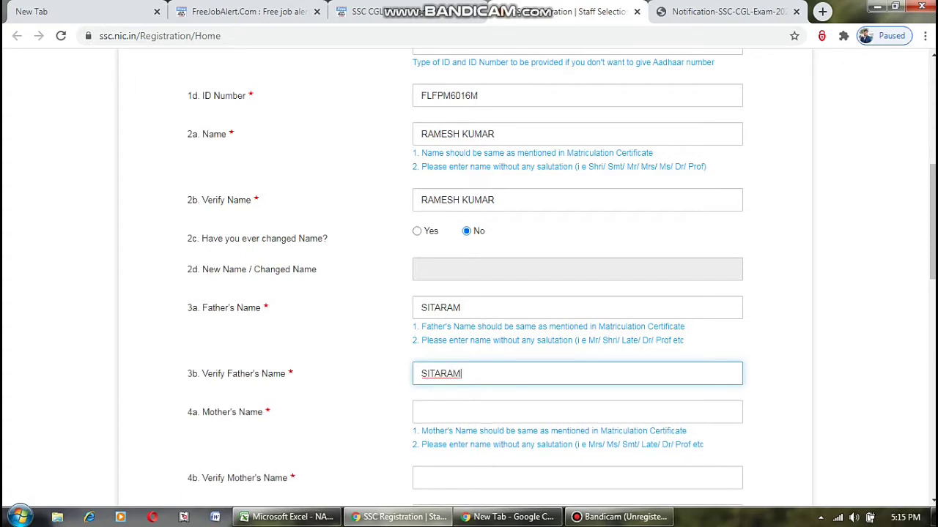
Enter the mother's name and retype it in Verify Mother's Name, correcting typos.
{"action": "key", "text": "Tab"}
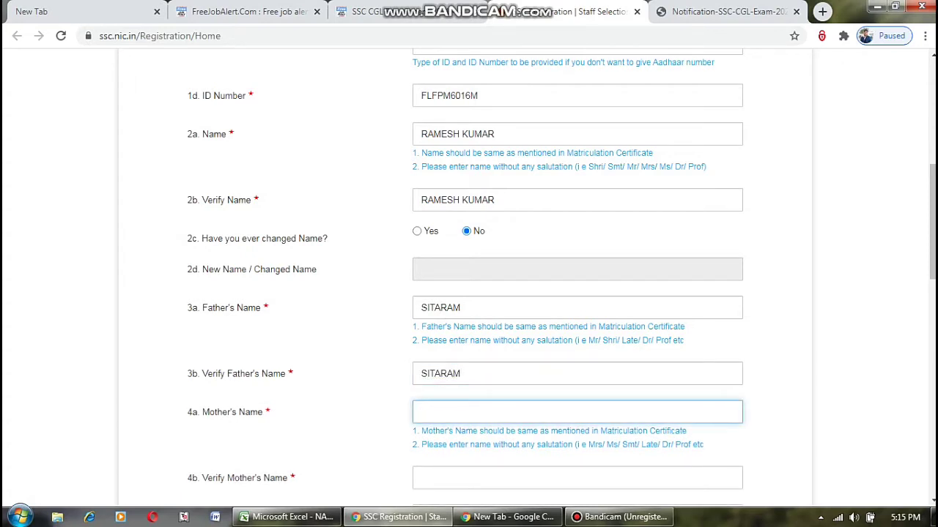
{"action": "scroll", "coordinate": [469, 279], "scroll_direction": "down", "scroll_amount": 3}
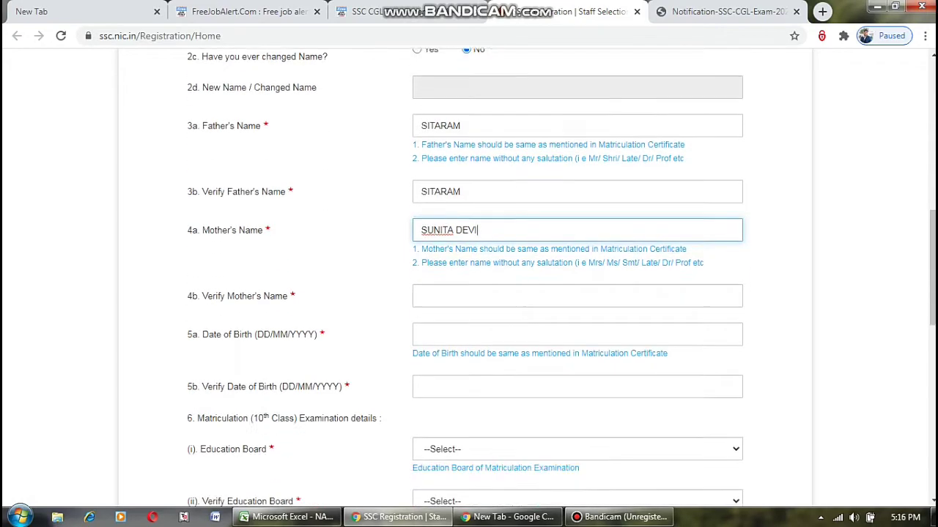
{"action": "left_click", "coordinate": [577, 271]}
{"action": "type", "text": "D"}
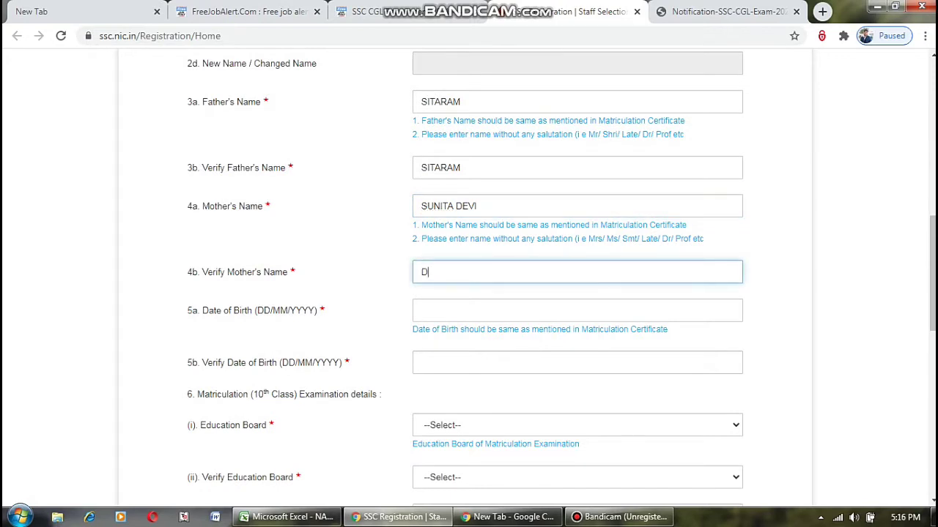
{"action": "key", "text": "BackSpace"}
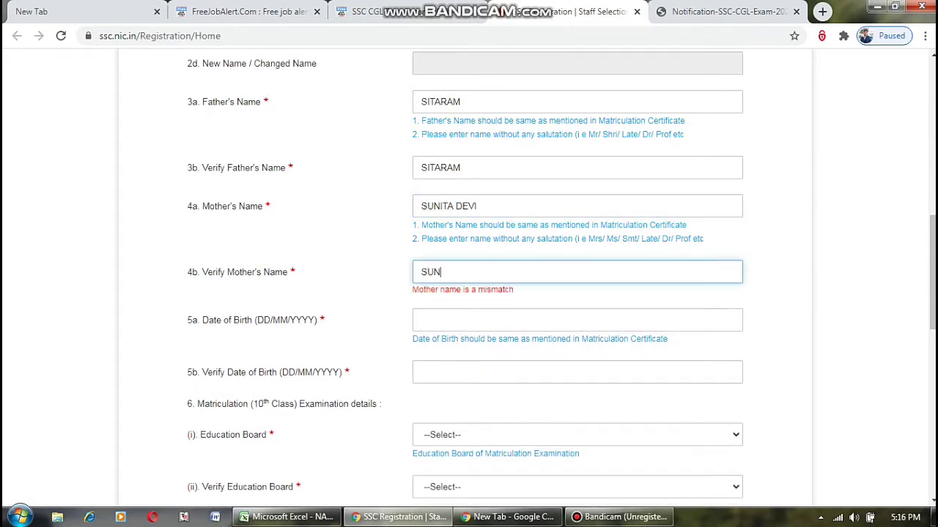
Fix the mother's name typo and pick the 5th in both date of birth calendars.
{"action": "type", "text": "I"}
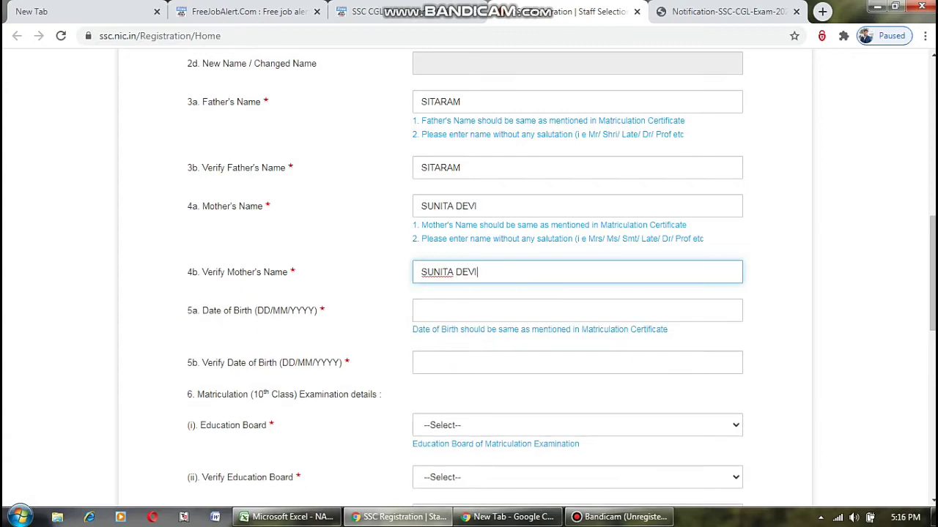
{"action": "left_click", "coordinate": [422, 311]}
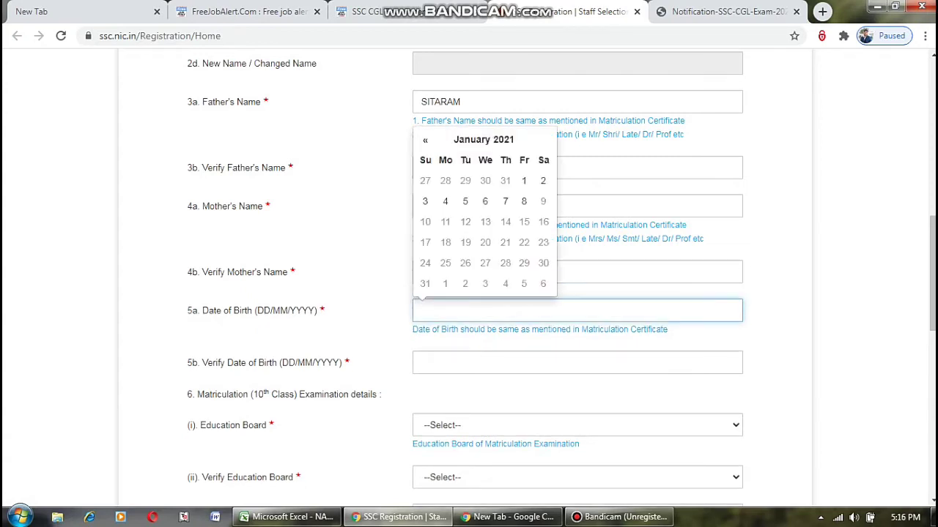
{"action": "left_click", "coordinate": [465, 200]}
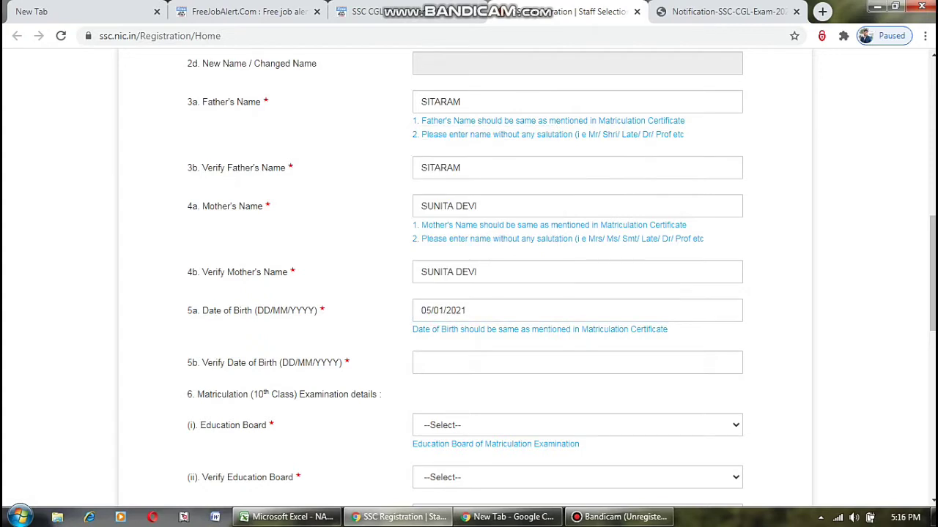
{"action": "left_click", "coordinate": [422, 363]}
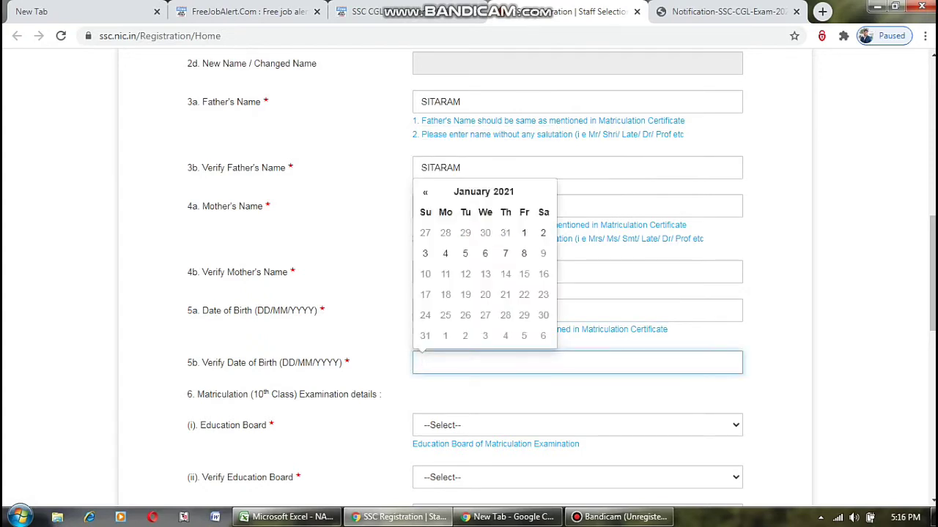
{"action": "left_click", "coordinate": [465, 253]}
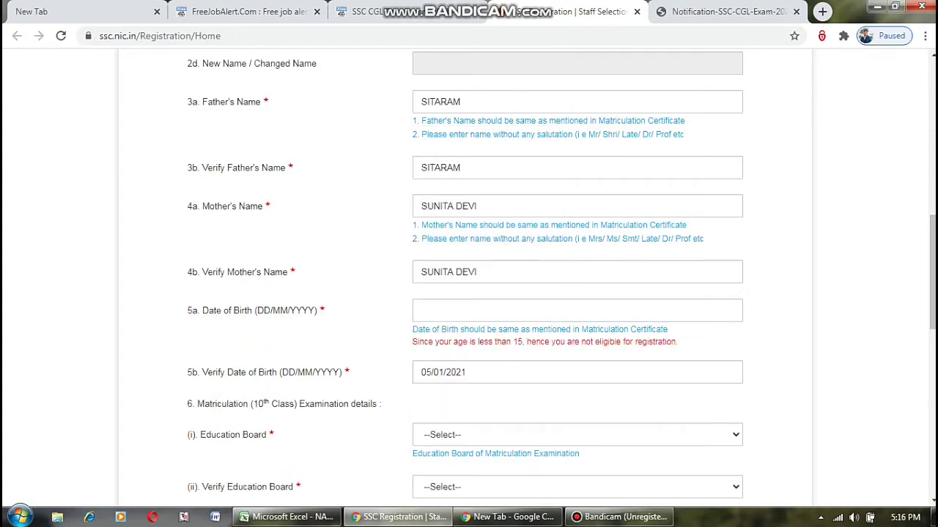
Change the date of birth to 5 January 1999 using the calendar's year and decade views.
{"action": "left_click", "coordinate": [422, 311]}
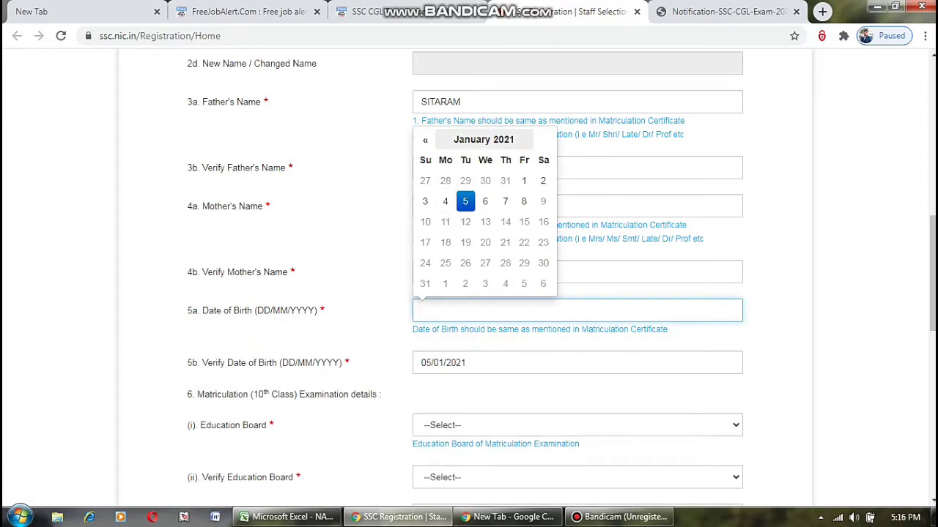
{"action": "left_click", "coordinate": [480, 140]}
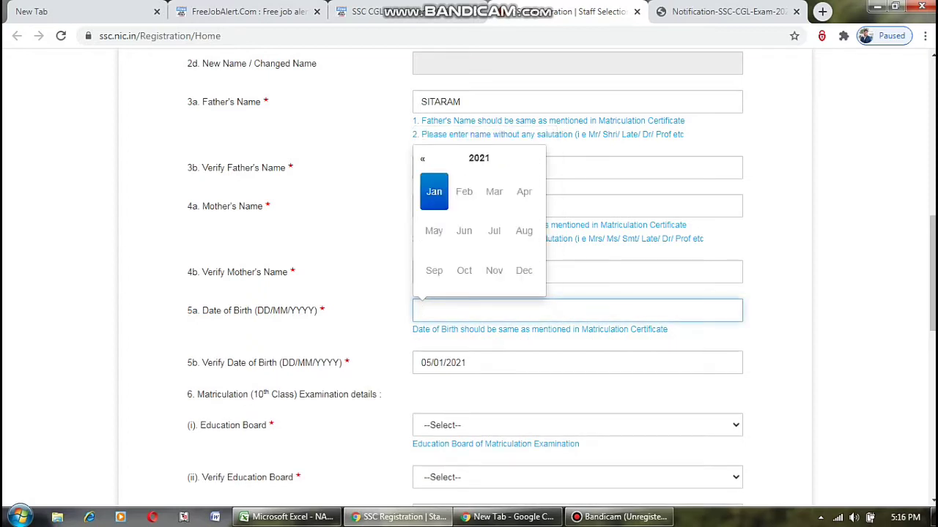
{"action": "left_click", "coordinate": [478, 157]}
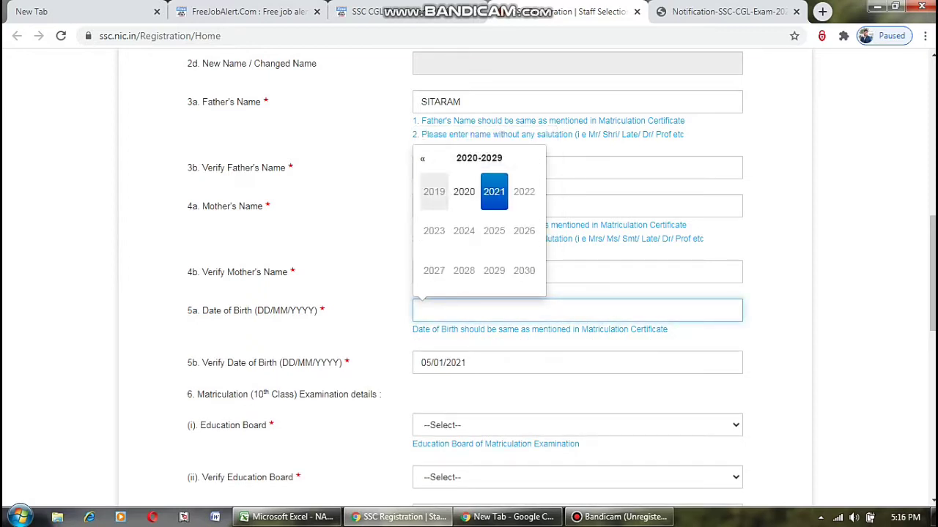
{"action": "left_click", "coordinate": [434, 192]}
{"action": "left_click", "coordinate": [479, 158]}
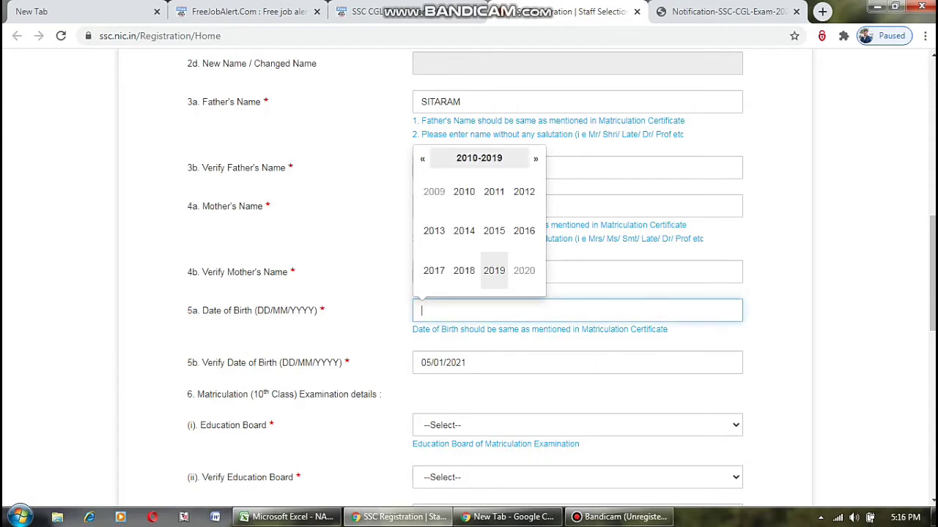
{"action": "left_click", "coordinate": [479, 158]}
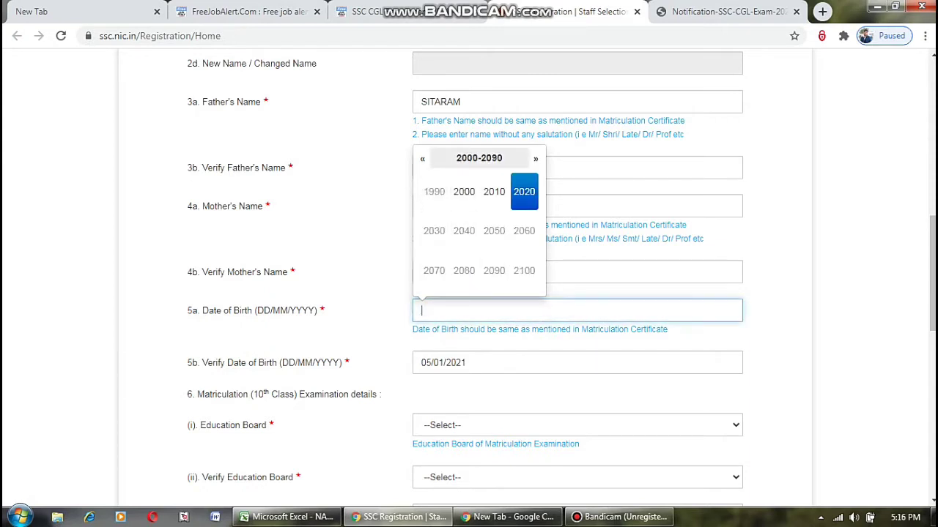
{"action": "left_click", "coordinate": [434, 191]}
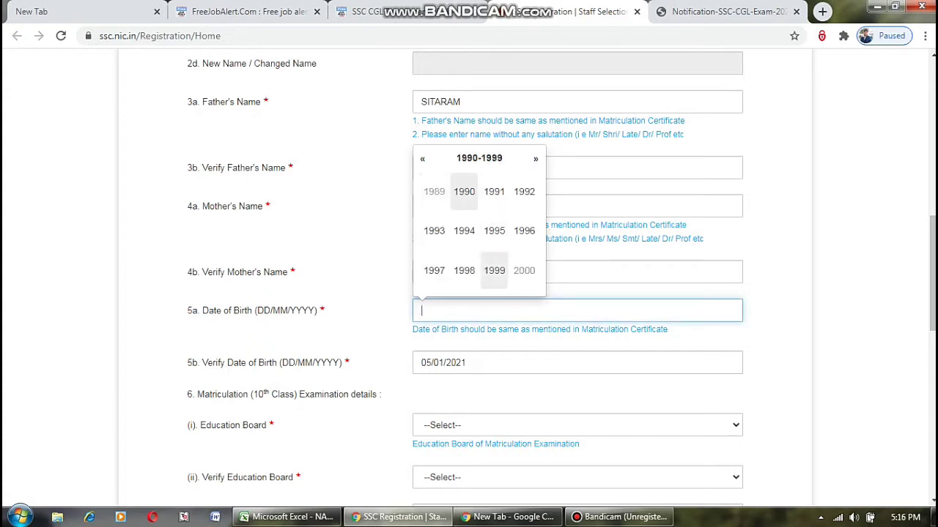
{"action": "left_click", "coordinate": [494, 271]}
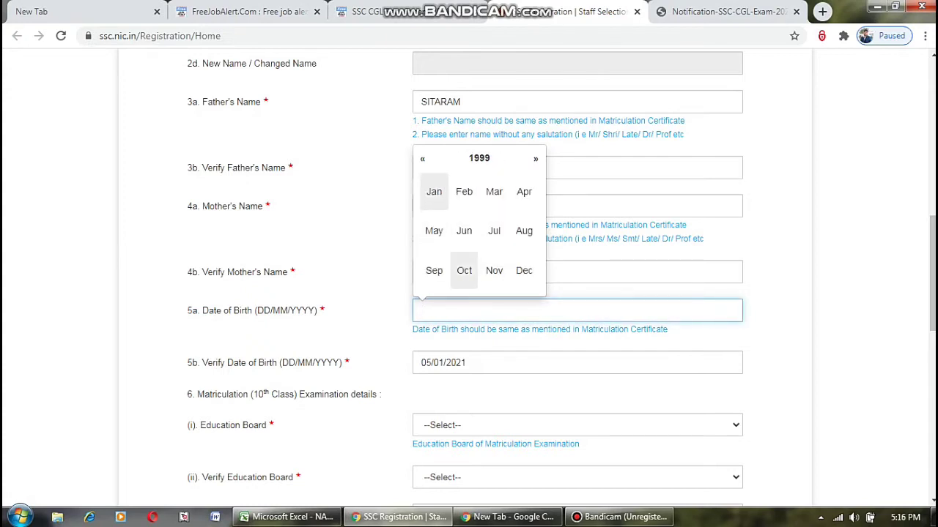
{"action": "left_click", "coordinate": [435, 192]}
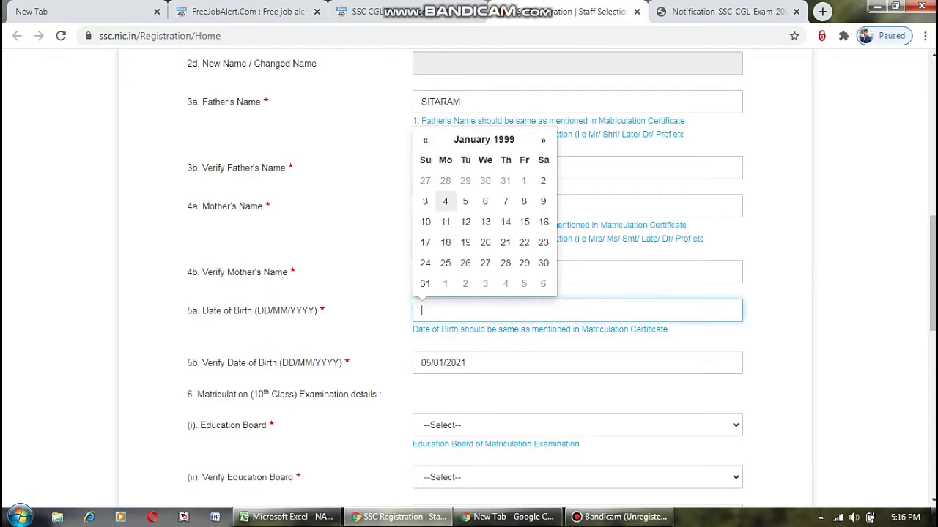
{"action": "left_click", "coordinate": [465, 201]}
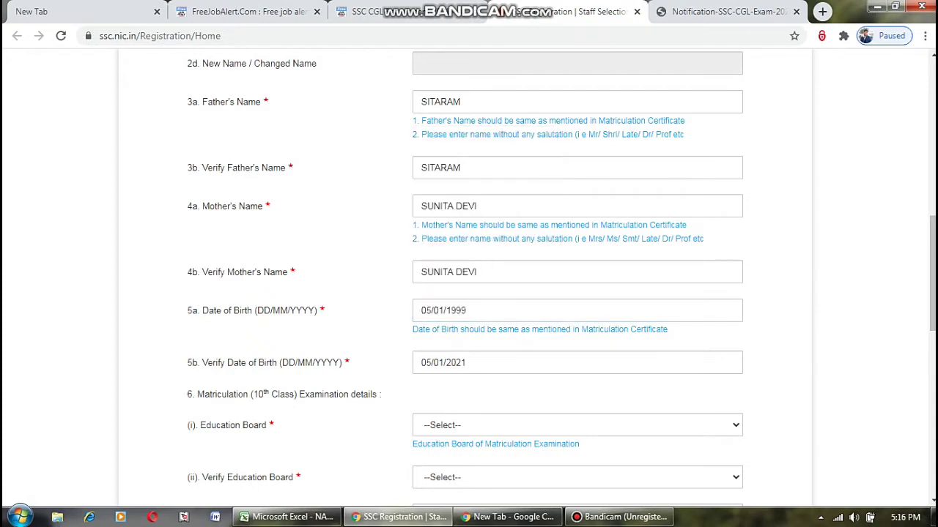
{"action": "left_click", "coordinate": [454, 363]}
{"action": "left_click", "coordinate": [486, 189]}
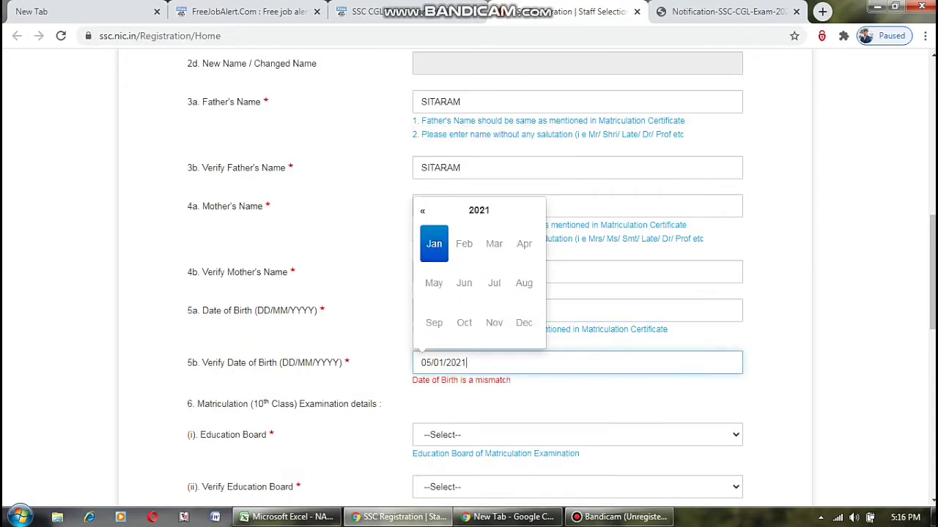
{"action": "left_click", "coordinate": [479, 210]}
{"action": "left_click", "coordinate": [478, 211]}
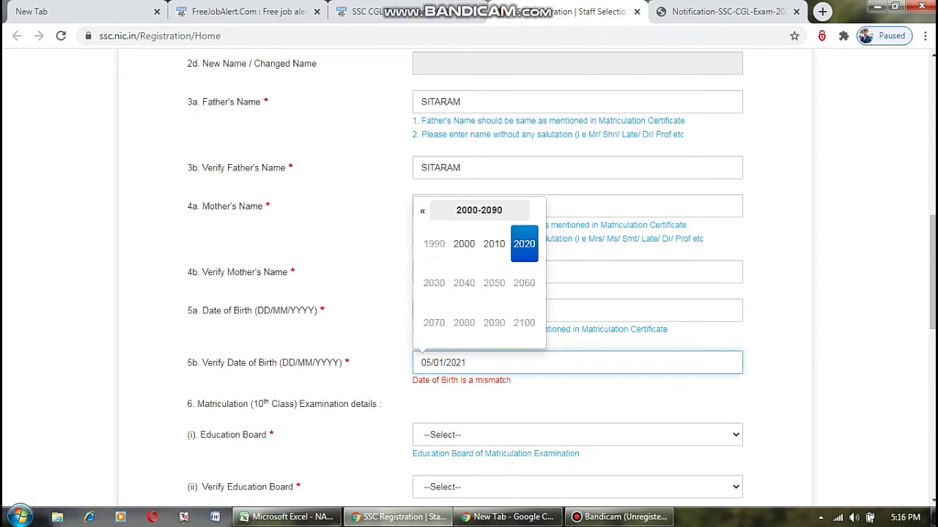
{"action": "left_click", "coordinate": [479, 210]}
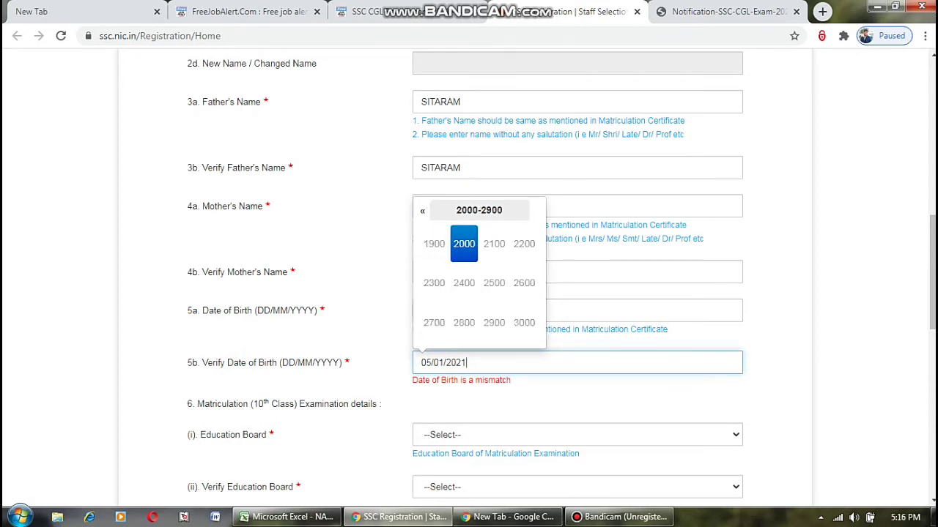
{"action": "left_click", "coordinate": [433, 244]}
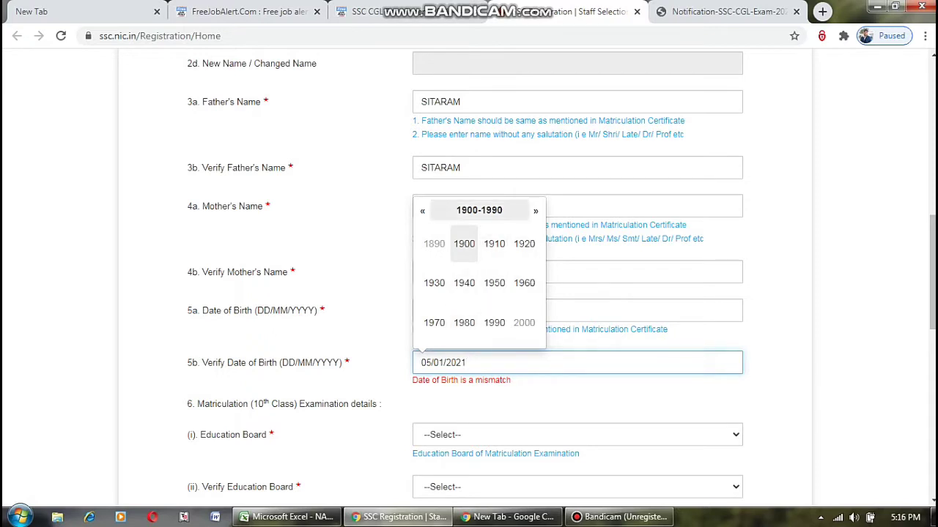
{"action": "left_click", "coordinate": [479, 210]}
{"action": "left_click", "coordinate": [535, 210]}
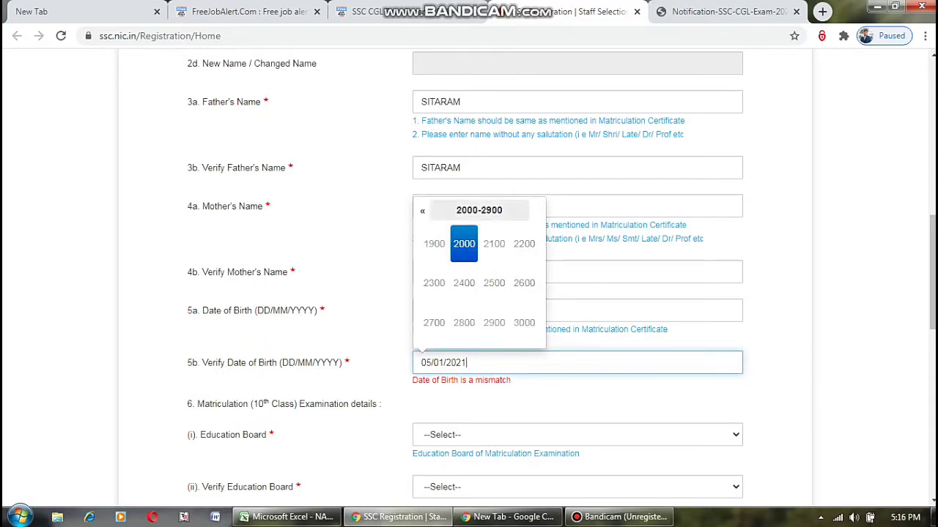
{"action": "key", "text": "BackSpace"}
{"action": "key", "text": "BackSpace"}
{"action": "key", "text": "BackSpace"}
{"action": "key", "text": "BackSpace"}
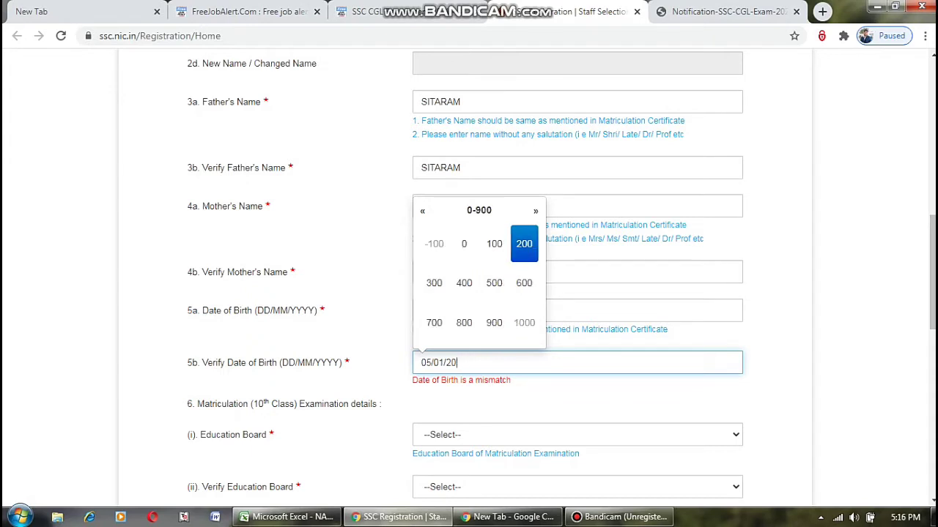
{"action": "type", "text": "1999"}
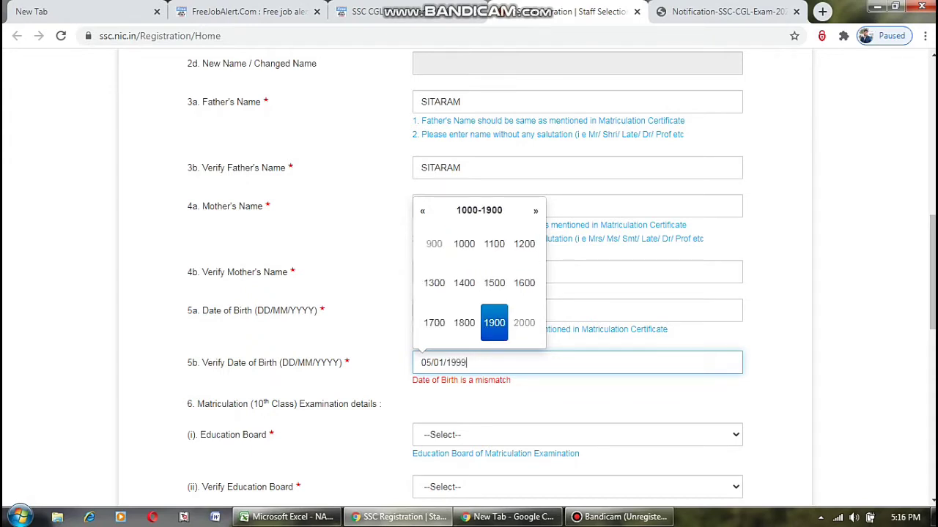
{"action": "key", "text": "Tab"}
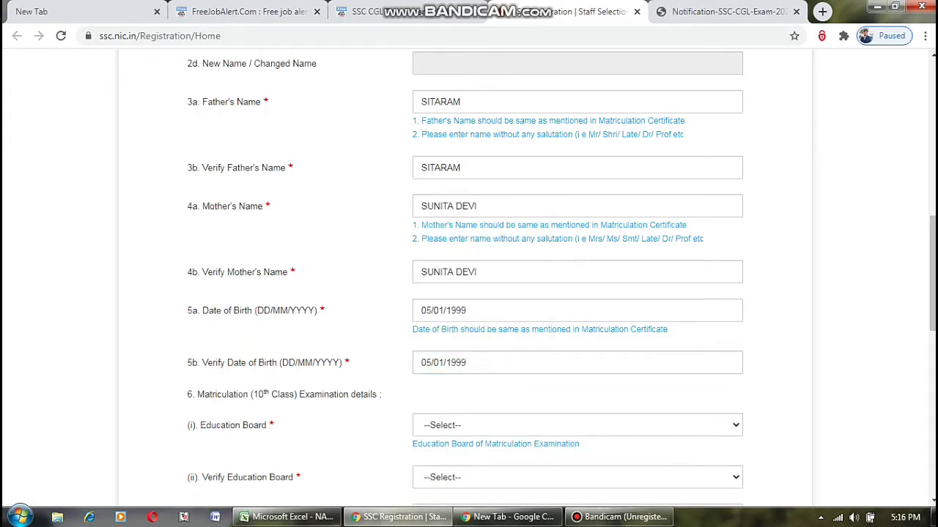
{"action": "scroll", "coordinate": [469, 279], "scroll_direction": "down", "scroll_amount": 1}
Set the matriculation board to Board of Secondary Education, Rajasthan in both board fields.
{"action": "left_click", "coordinate": [577, 357]}
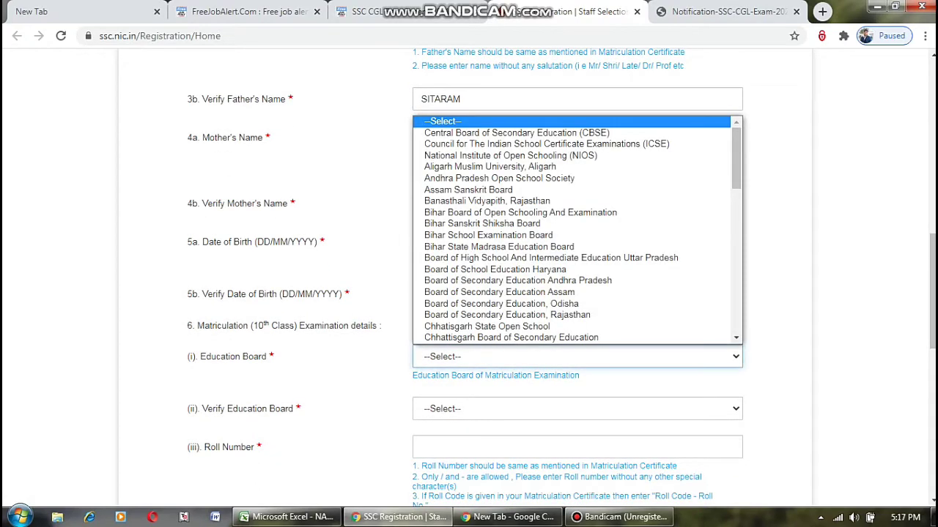
{"action": "scroll", "coordinate": [511, 315], "scroll_direction": "down", "scroll_amount": 1}
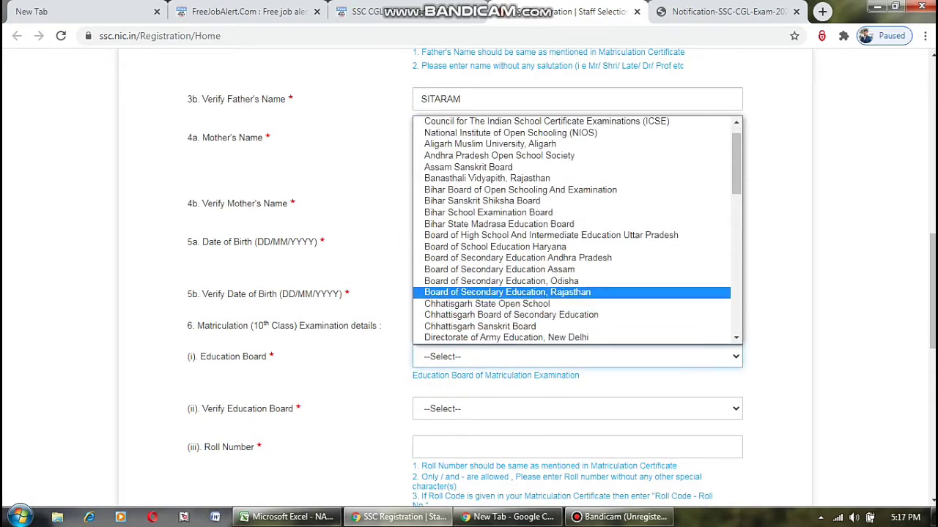
{"action": "key", "text": "Return"}
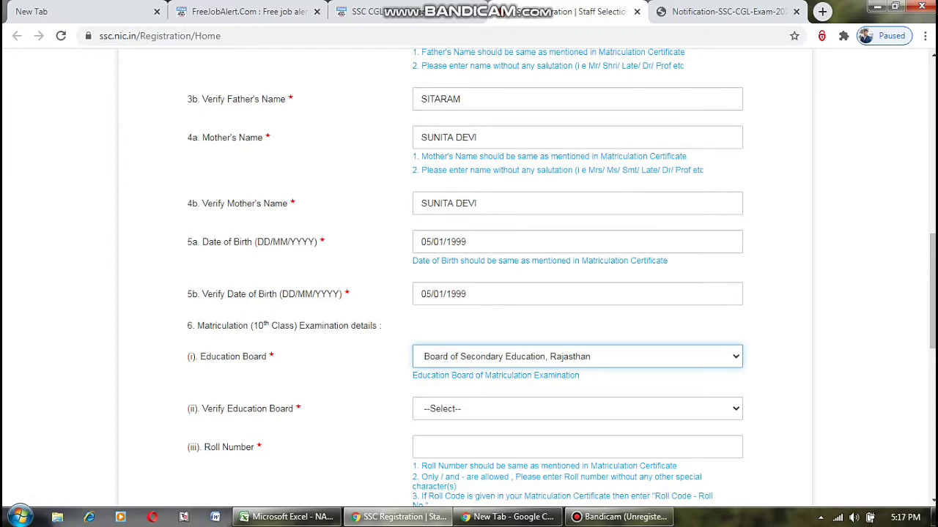
{"action": "left_click", "coordinate": [577, 409]}
{"action": "key", "text": "Down"}
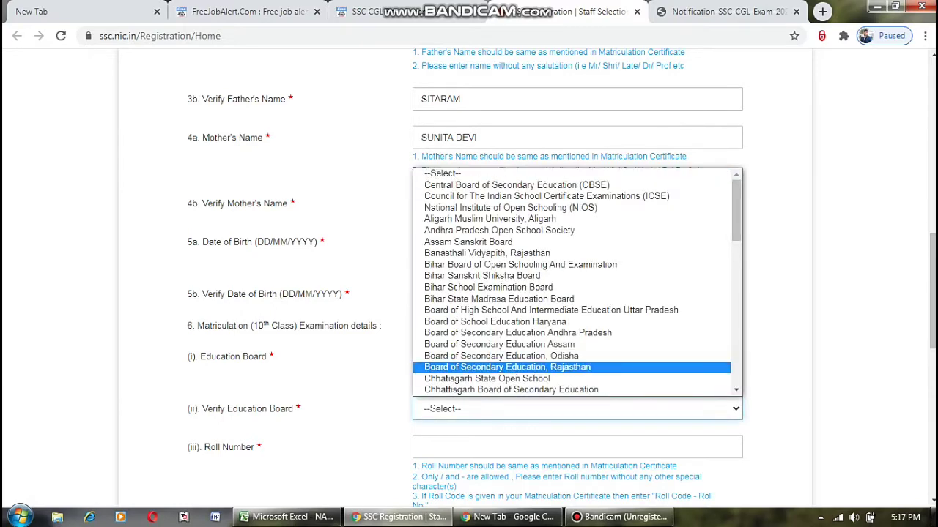
{"action": "key", "text": "Return"}
{"action": "scroll", "coordinate": [469, 278], "scroll_direction": "down", "scroll_amount": 2}
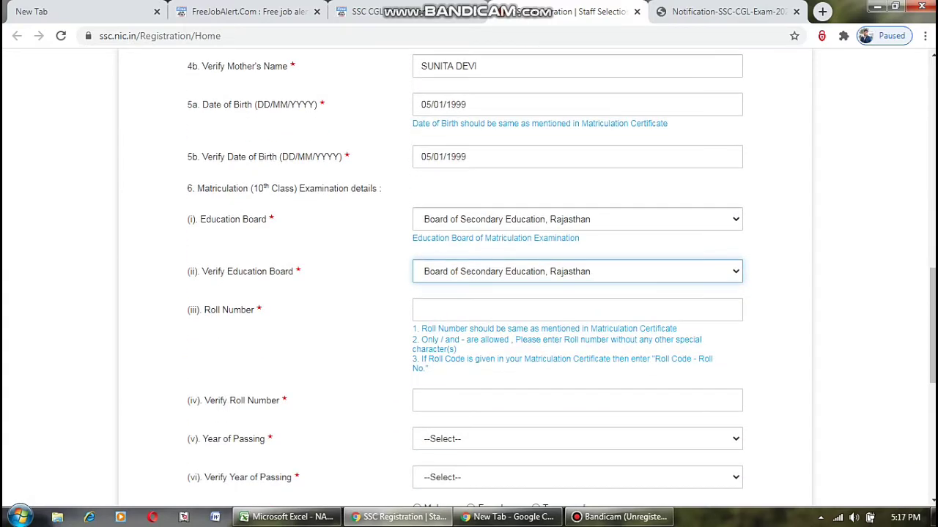
Enter the matriculation roll number and repeat it in the verification field.
{"action": "left_click", "coordinate": [422, 310]}
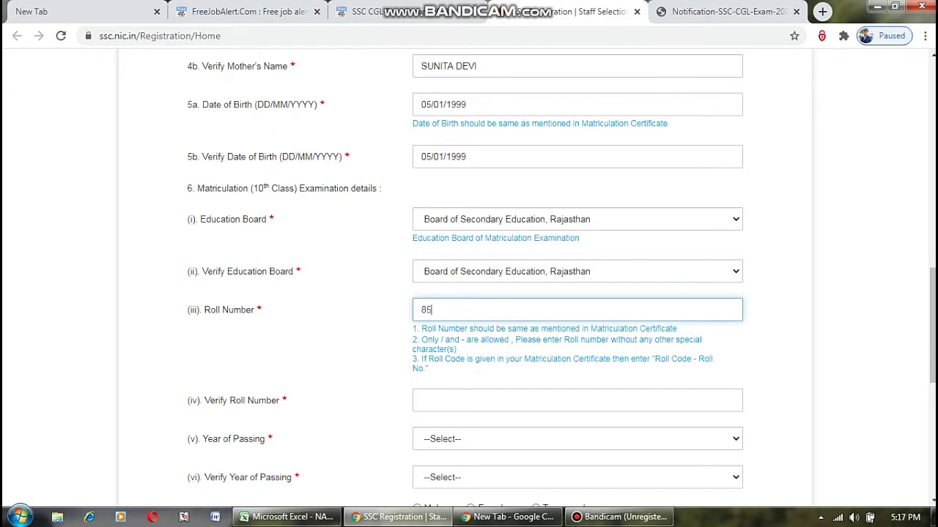
{"action": "left_click", "coordinate": [576, 400]}
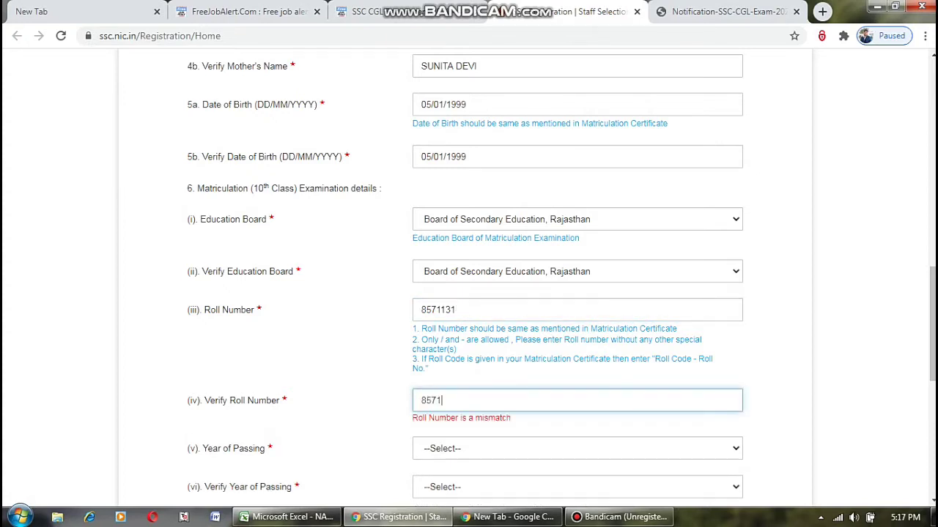
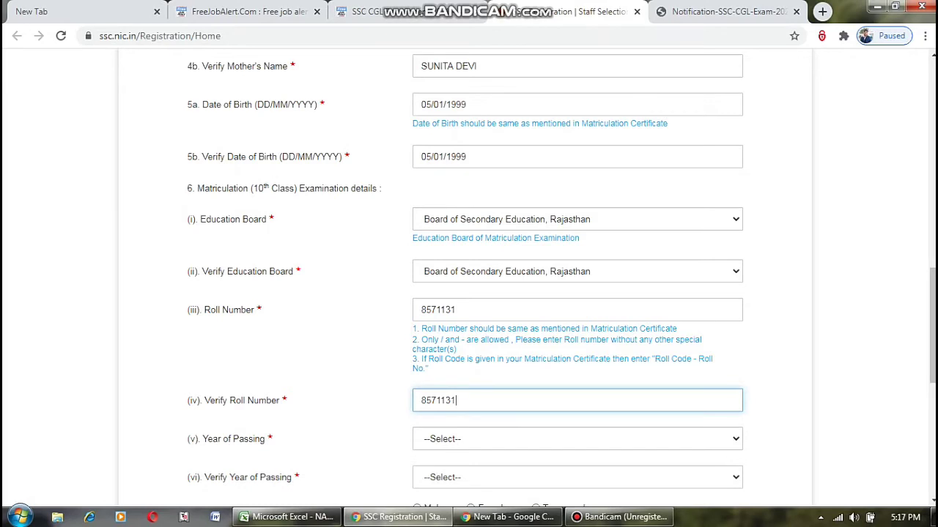
Set the year of passing to 2017 in both passing year fields.
{"action": "left_click", "coordinate": [577, 438]}
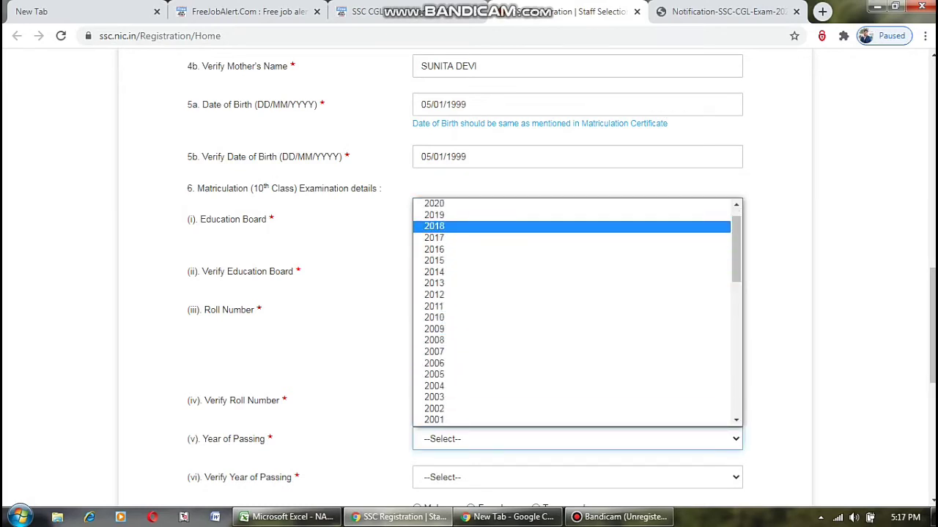
{"action": "scroll", "coordinate": [572, 226], "scroll_direction": "up", "scroll_amount": 1}
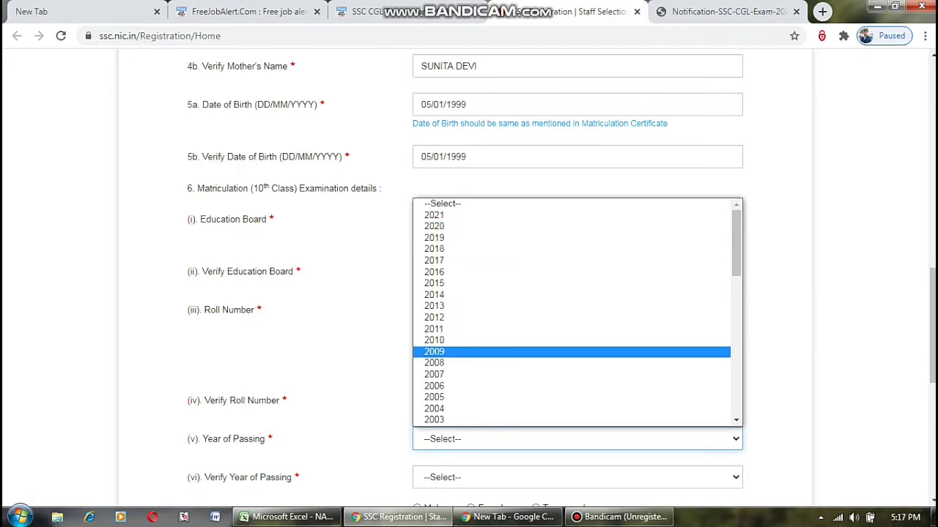
{"action": "left_click", "coordinate": [439, 260]}
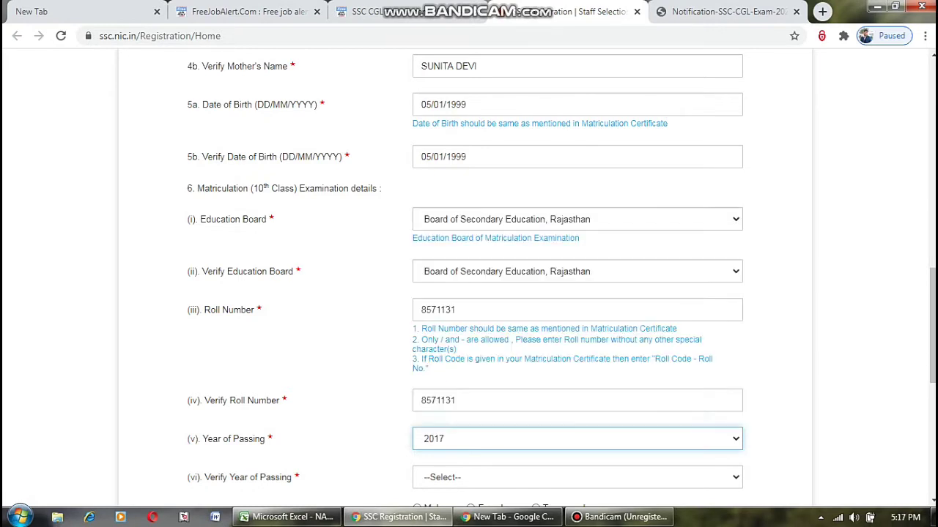
{"action": "left_click", "coordinate": [577, 477]}
{"action": "scroll", "coordinate": [571, 352], "scroll_direction": "up", "scroll_amount": 1}
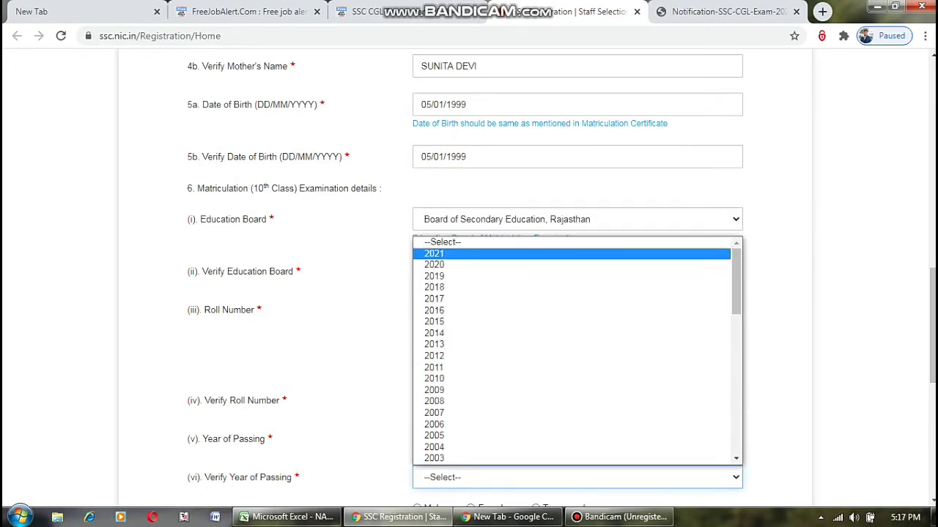
{"action": "left_click", "coordinate": [565, 298]}
{"action": "scroll", "coordinate": [469, 278], "scroll_direction": "down", "scroll_amount": 2}
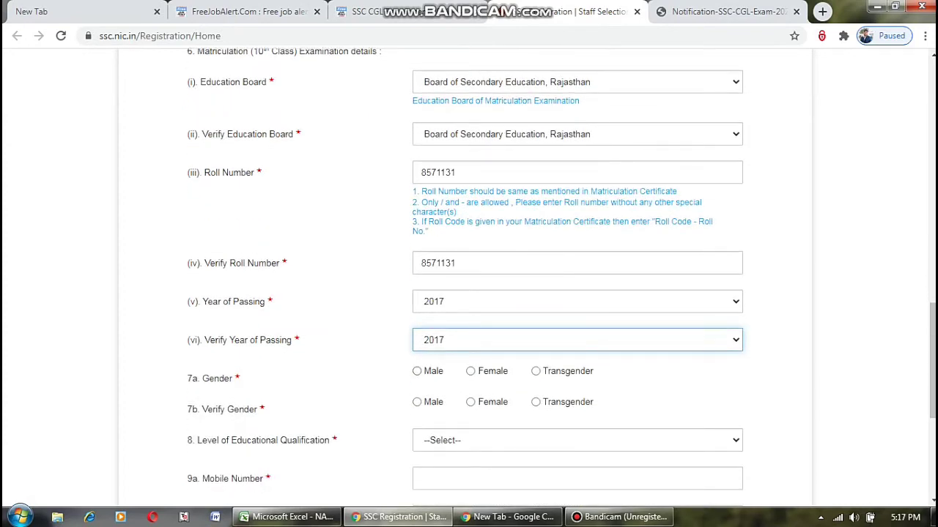
Set gender to Male in both fields and educational qualification to Graduation.
{"action": "left_click", "coordinate": [417, 371]}
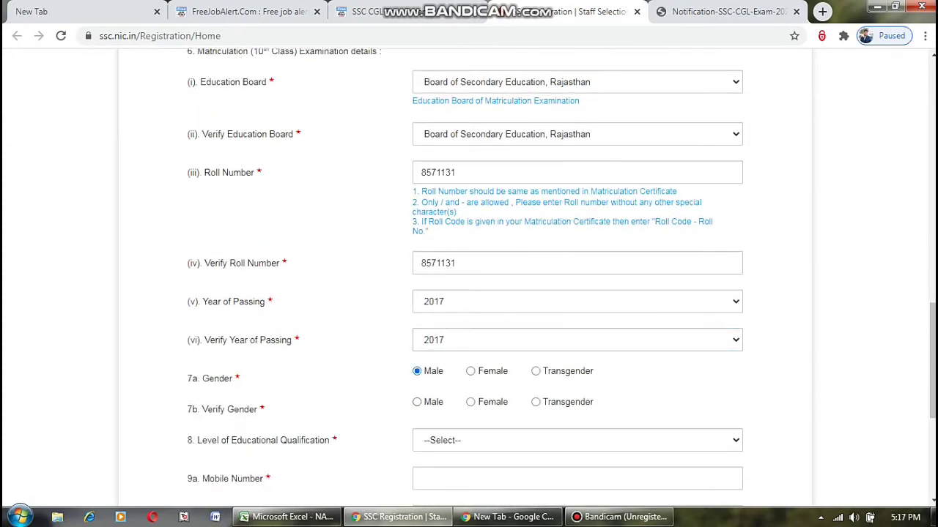
{"action": "left_click", "coordinate": [417, 402]}
{"action": "scroll", "coordinate": [468, 278], "scroll_direction": "down", "scroll_amount": 1}
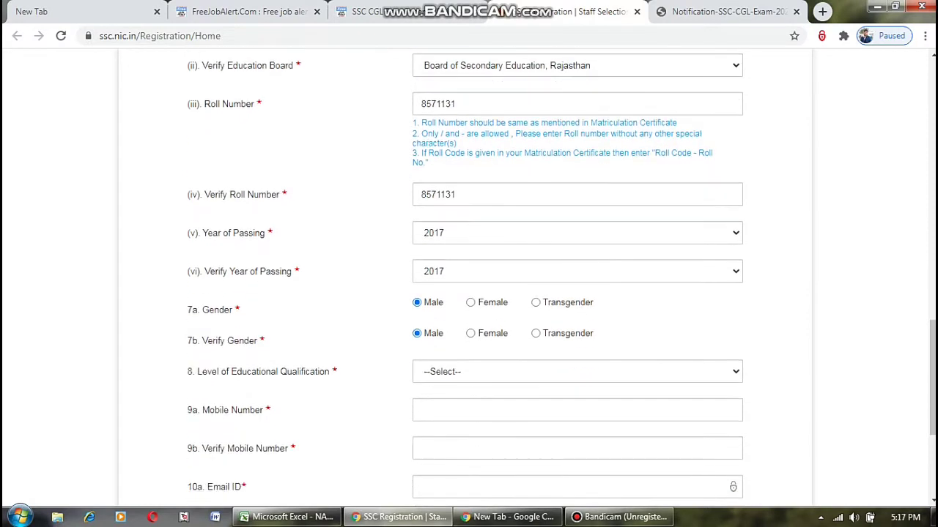
{"action": "left_click", "coordinate": [576, 372]}
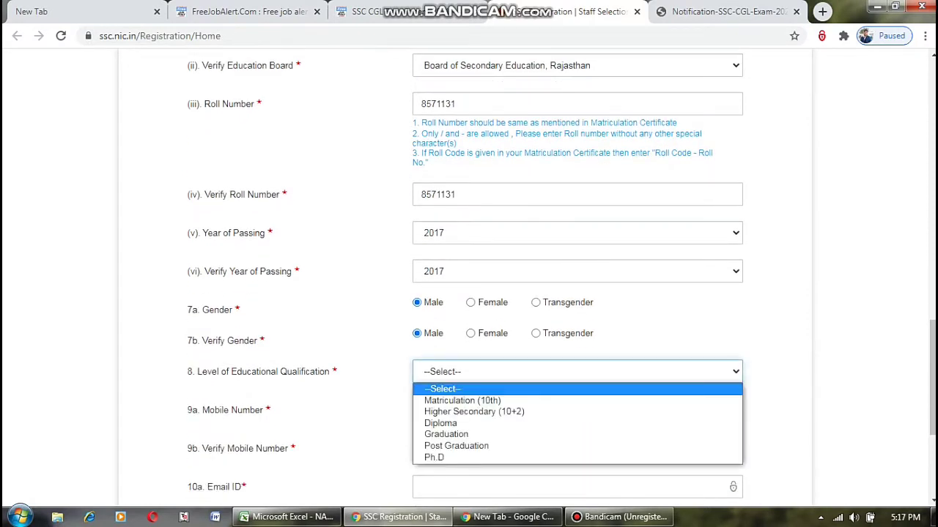
{"action": "key", "text": "Down"}
{"action": "key", "text": "Down"}
{"action": "key", "text": "Down"}
{"action": "key", "text": "Down"}
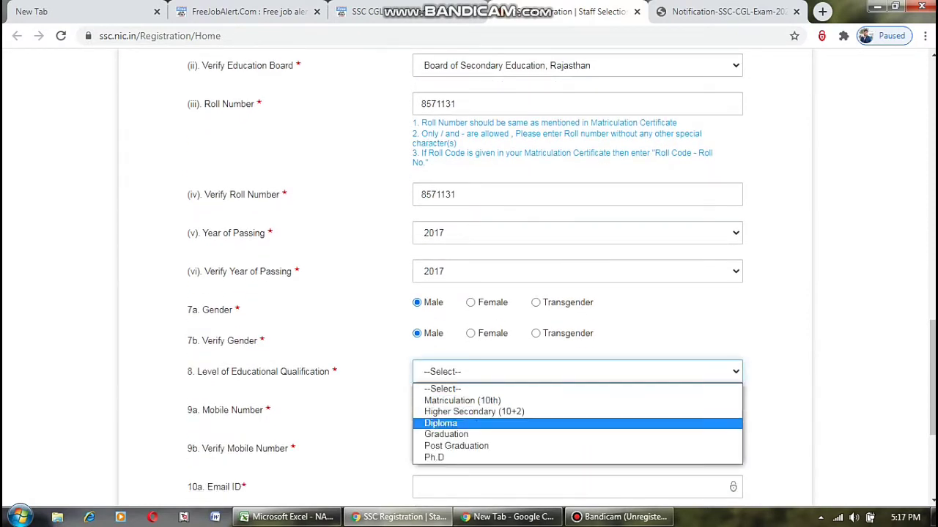
{"action": "key", "text": "Return"}
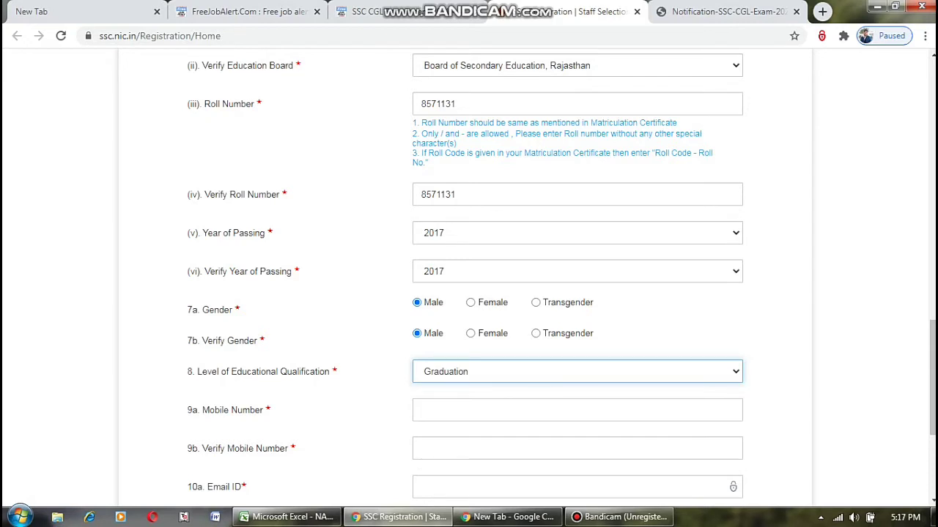
Move past the mobile and email fields, check the State/UT list, and scroll back up.
{"action": "key", "text": "Tab"}
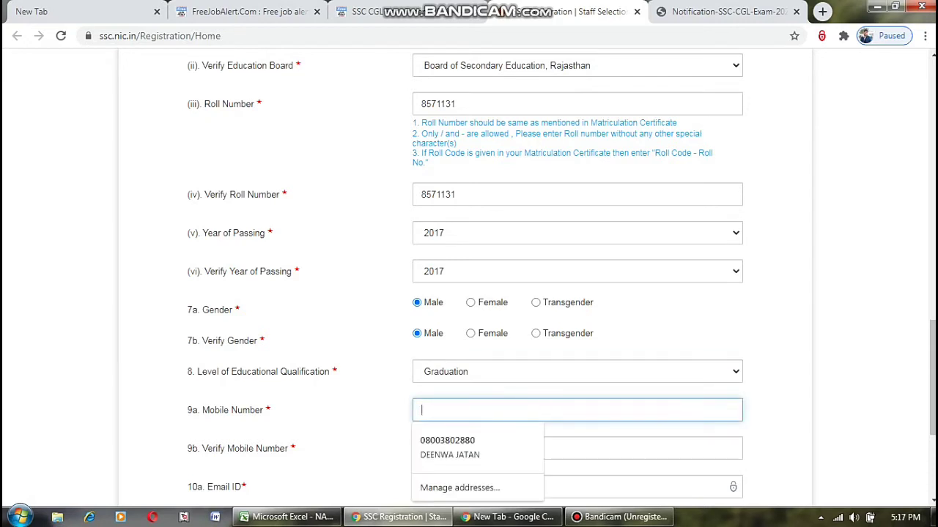
{"action": "scroll", "coordinate": [469, 279], "scroll_direction": "down", "scroll_amount": 1}
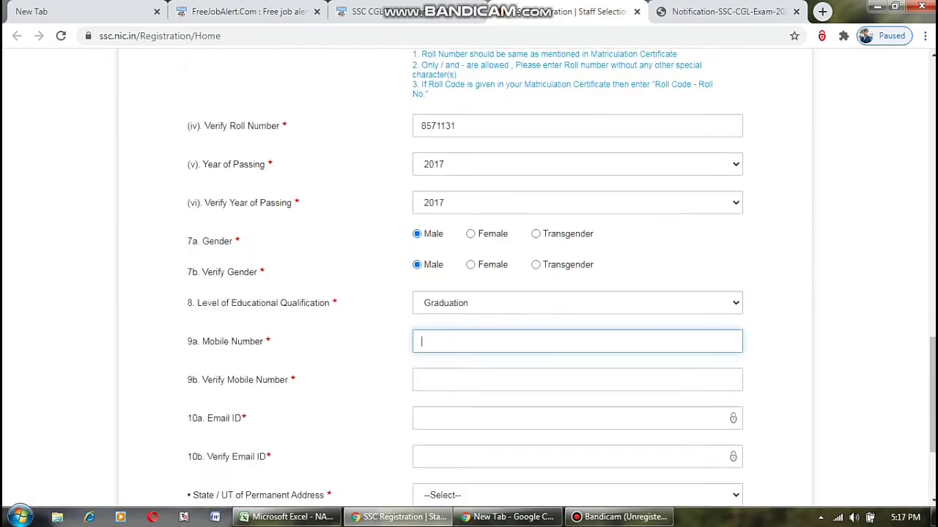
{"action": "left_click", "coordinate": [422, 380]}
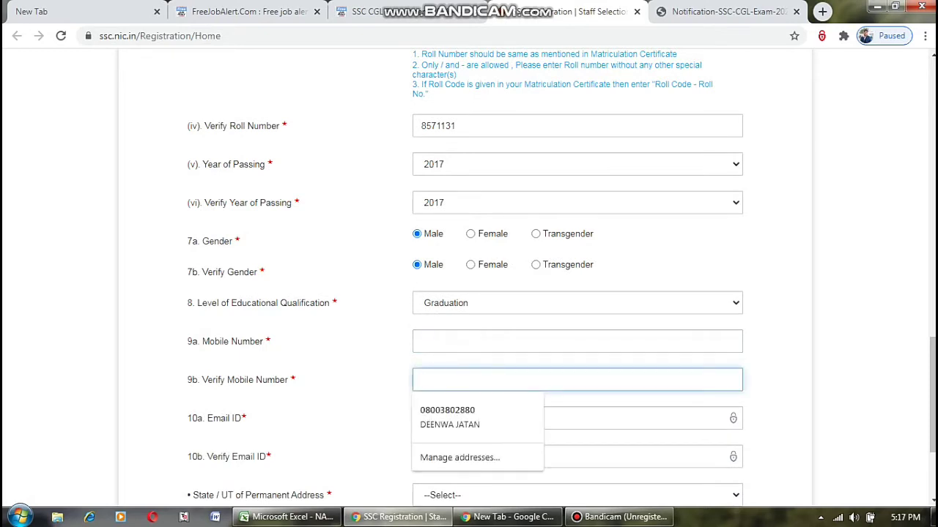
{"action": "scroll", "coordinate": [468, 279], "scroll_direction": "down", "scroll_amount": 1}
{"action": "left_click", "coordinate": [422, 350]}
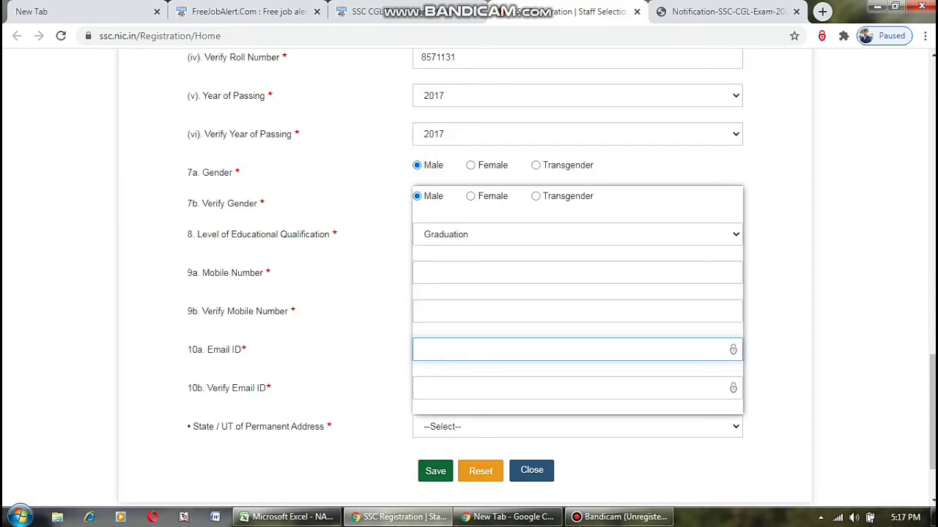
{"action": "left_click", "coordinate": [577, 426]}
{"action": "scroll", "coordinate": [469, 279], "scroll_direction": "up", "scroll_amount": 5}
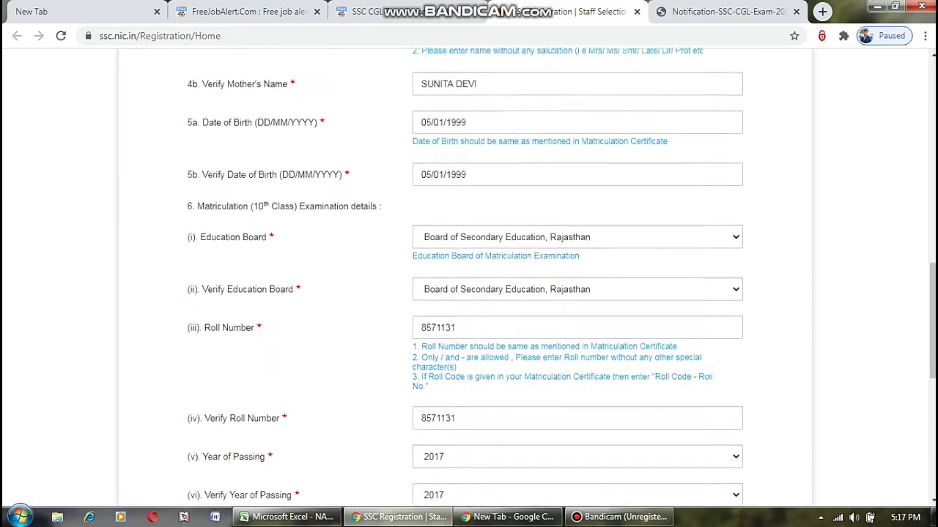
{"action": "scroll", "coordinate": [469, 278], "scroll_direction": "up", "scroll_amount": 10}
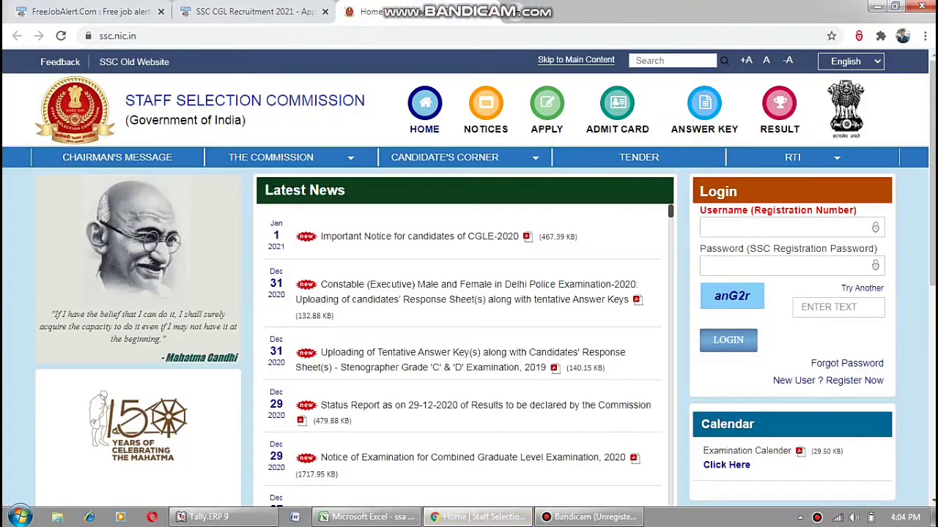
Log in to the SSC portal with the saved registration number, account password and captcha.
{"action": "left_click", "coordinate": [784, 228]}
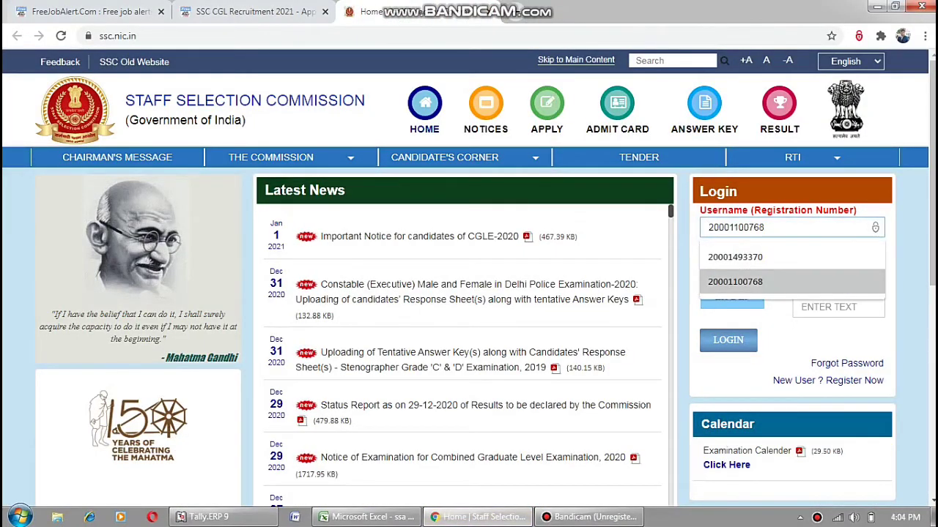
{"action": "left_click", "coordinate": [733, 281]}
{"action": "left_click", "coordinate": [784, 266]}
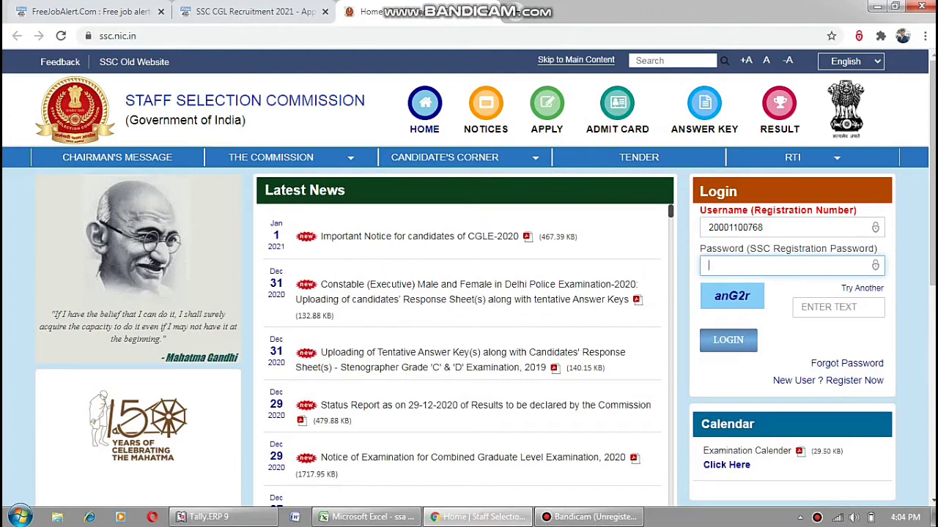
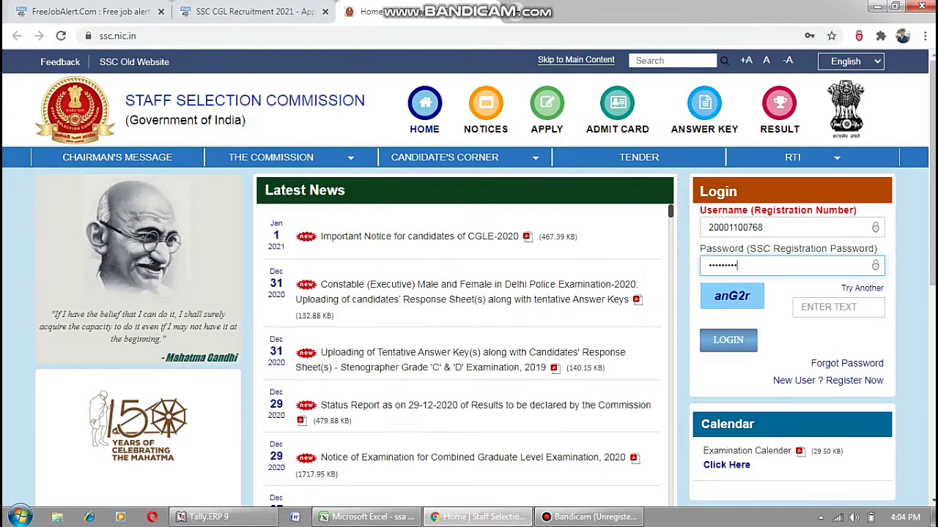
{"action": "left_click", "coordinate": [837, 307]}
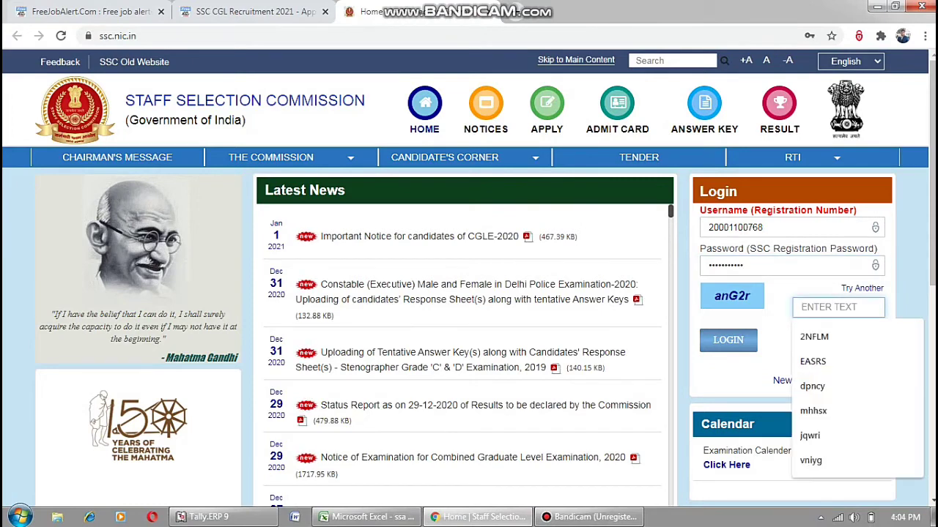
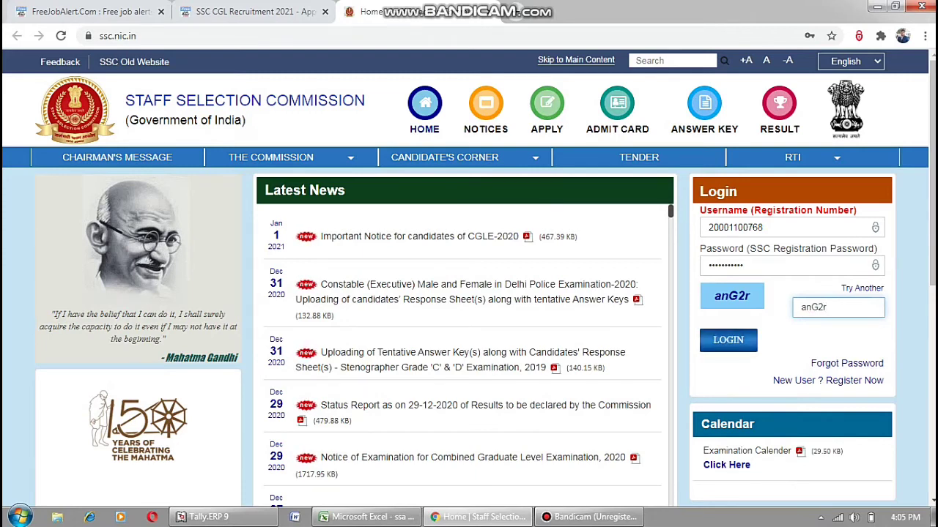
{"action": "key", "text": "Tab"}
{"action": "key", "text": "Return"}
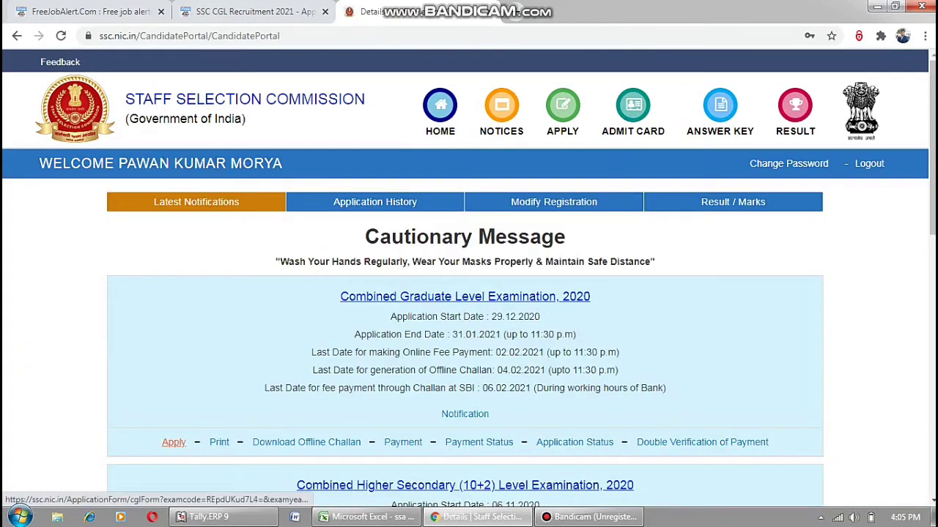
Open the CGL 2020 application form.
{"action": "left_click", "coordinate": [174, 443]}
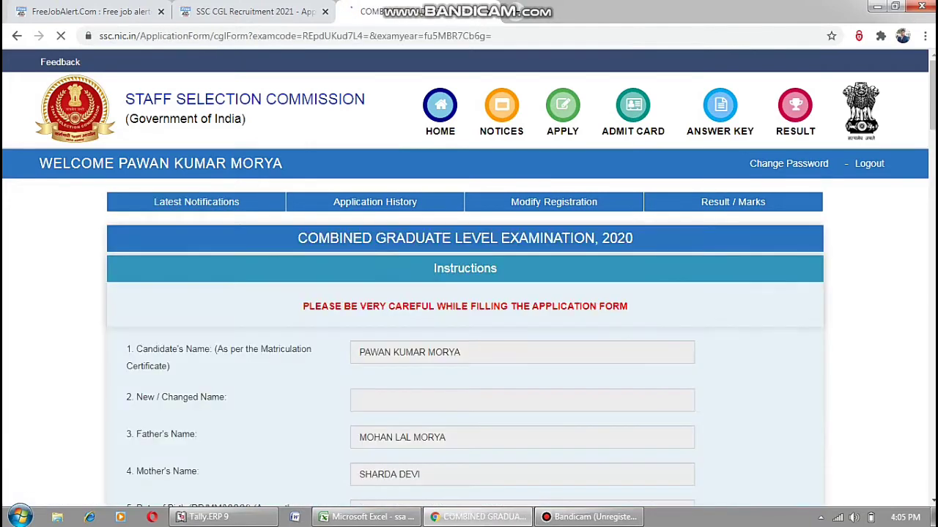
{"action": "scroll", "coordinate": [468, 294], "scroll_direction": "down", "scroll_amount": 12}
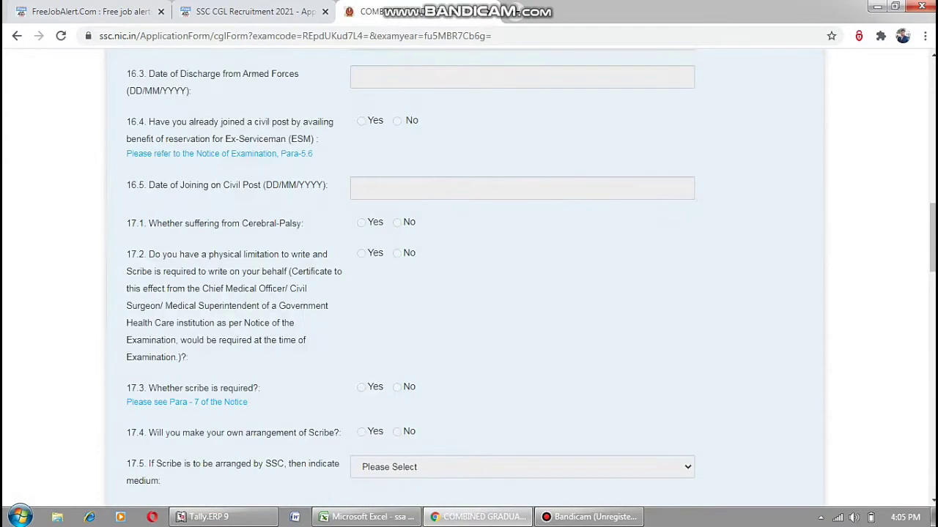
{"action": "scroll", "coordinate": [469, 278], "scroll_direction": "up", "scroll_amount": 4}
Choose NR-Sikar(2411) as the first exam centre preference.
{"action": "left_click", "coordinate": [405, 246]}
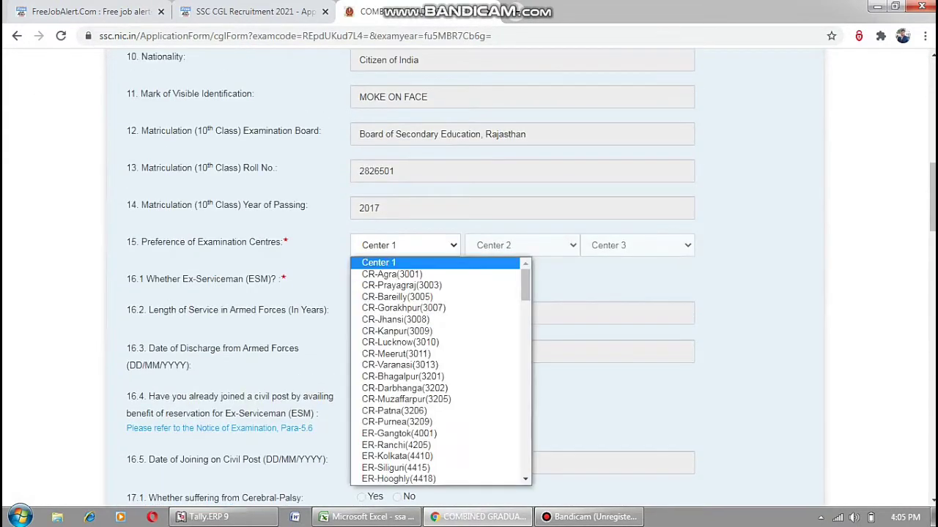
{"action": "scroll", "coordinate": [436, 381], "scroll_direction": "down", "scroll_amount": 5}
{"action": "scroll", "coordinate": [436, 421], "scroll_direction": "down", "scroll_amount": 5}
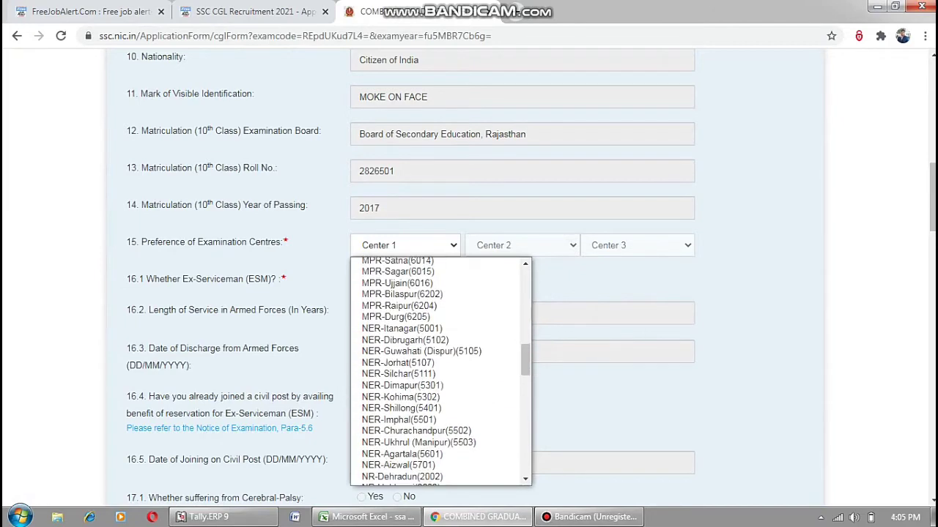
{"action": "scroll", "coordinate": [436, 385], "scroll_direction": "down", "scroll_amount": 3}
{"action": "scroll", "coordinate": [436, 385], "scroll_direction": "down", "scroll_amount": 5}
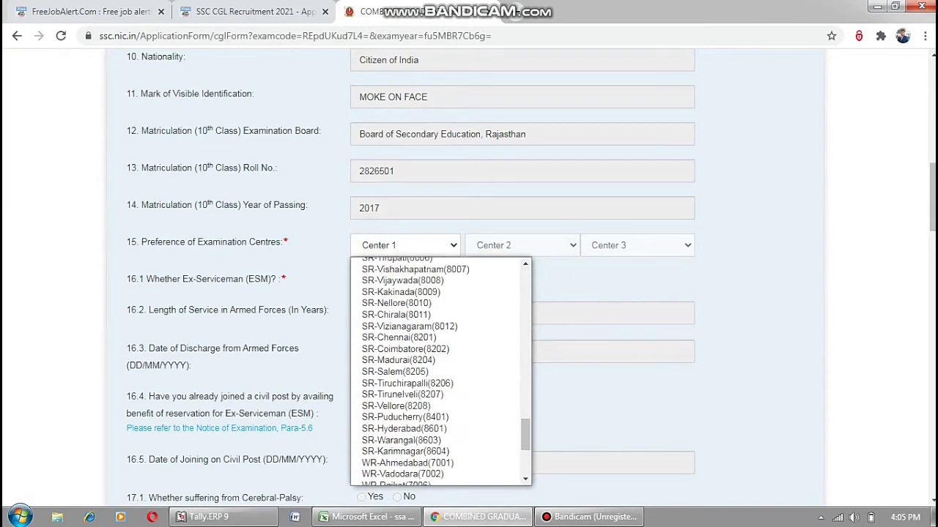
{"action": "scroll", "coordinate": [436, 477], "scroll_direction": "down", "scroll_amount": 3}
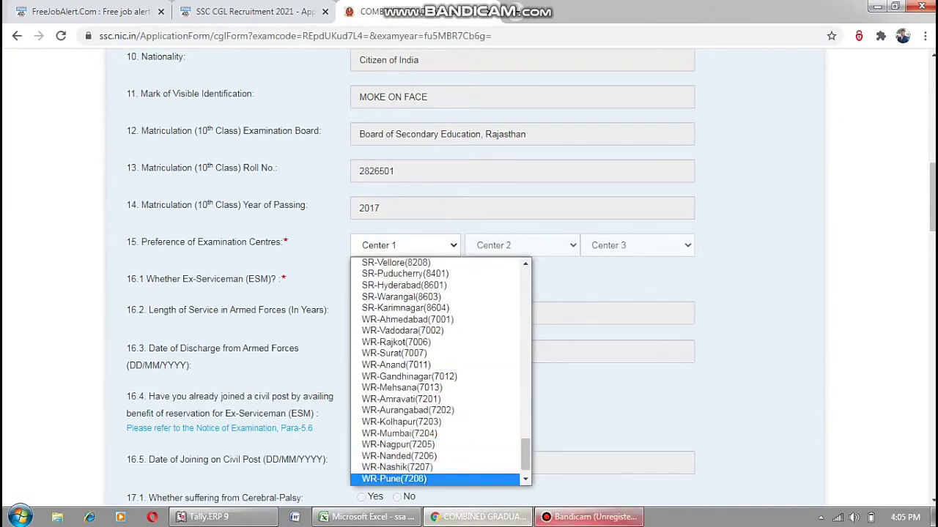
{"action": "left_click", "coordinate": [590, 517]}
{"action": "left_click", "coordinate": [590, 517]}
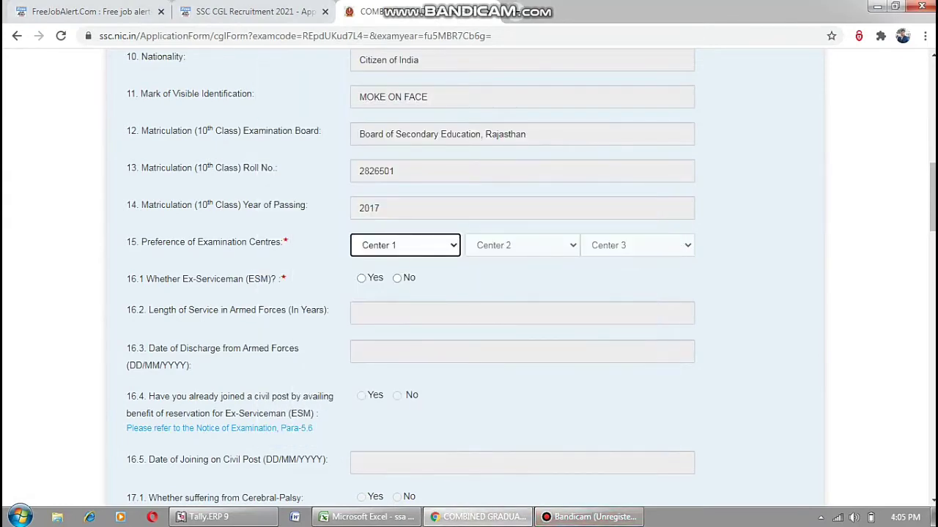
{"action": "key", "text": "alt+Down"}
{"action": "scroll", "coordinate": [469, 293], "scroll_direction": "down", "scroll_amount": 1}
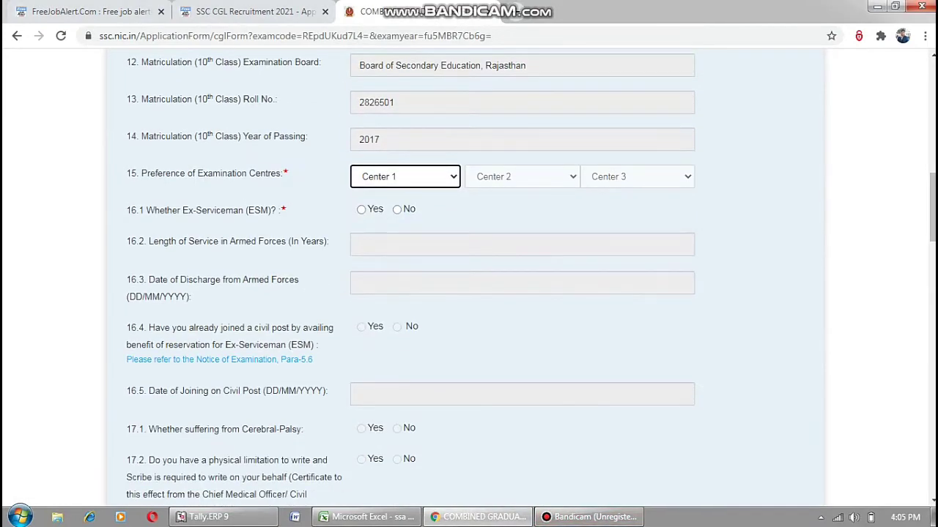
{"action": "key", "text": "alt+Down"}
{"action": "scroll", "coordinate": [440, 304], "scroll_direction": "down", "scroll_amount": 10}
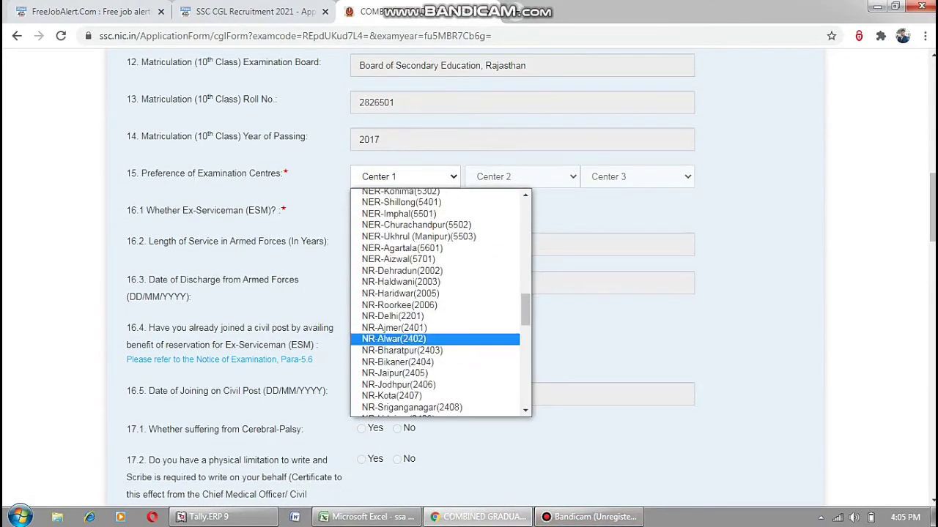
{"action": "scroll", "coordinate": [440, 304], "scroll_direction": "down", "scroll_amount": 4}
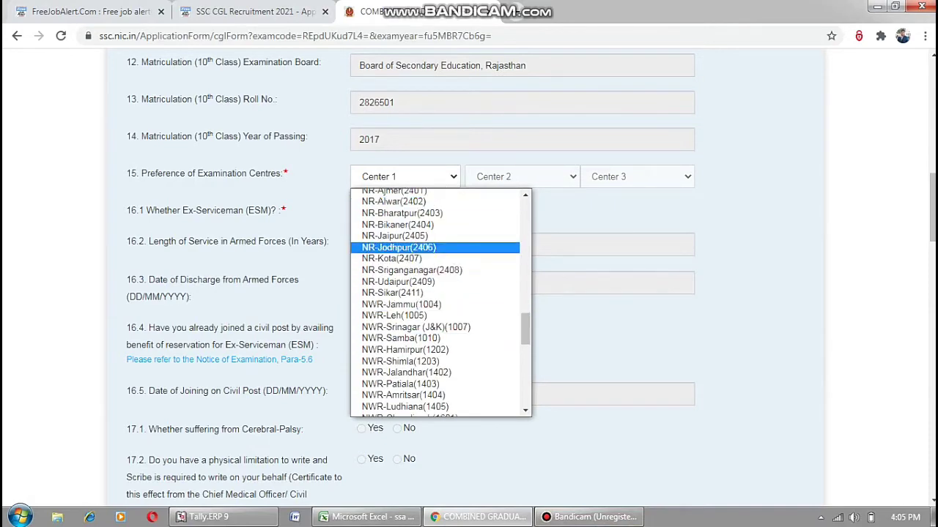
{"action": "scroll", "coordinate": [439, 304], "scroll_direction": "down", "scroll_amount": 10}
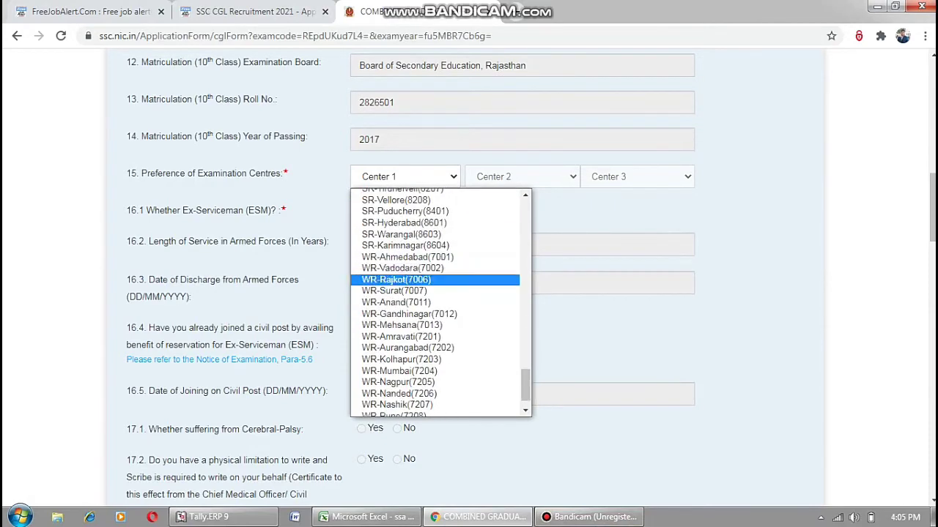
{"action": "scroll", "coordinate": [440, 370], "scroll_direction": "down", "scroll_amount": 1}
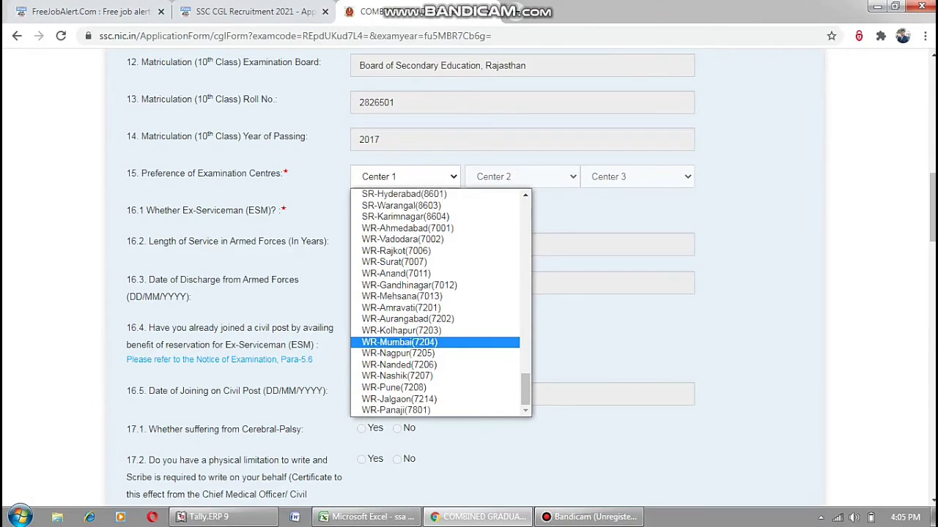
{"action": "scroll", "coordinate": [440, 330], "scroll_direction": "up", "scroll_amount": 12}
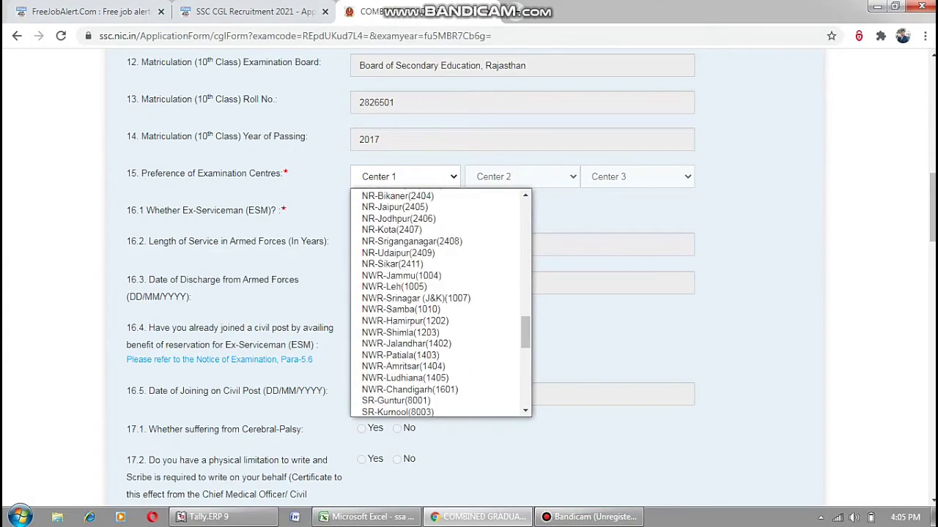
{"action": "left_click", "coordinate": [392, 264]}
Set the second and third centres to NR-Jaipur(2405) and NR-Bikaner(2404).
{"action": "left_click", "coordinate": [521, 177]}
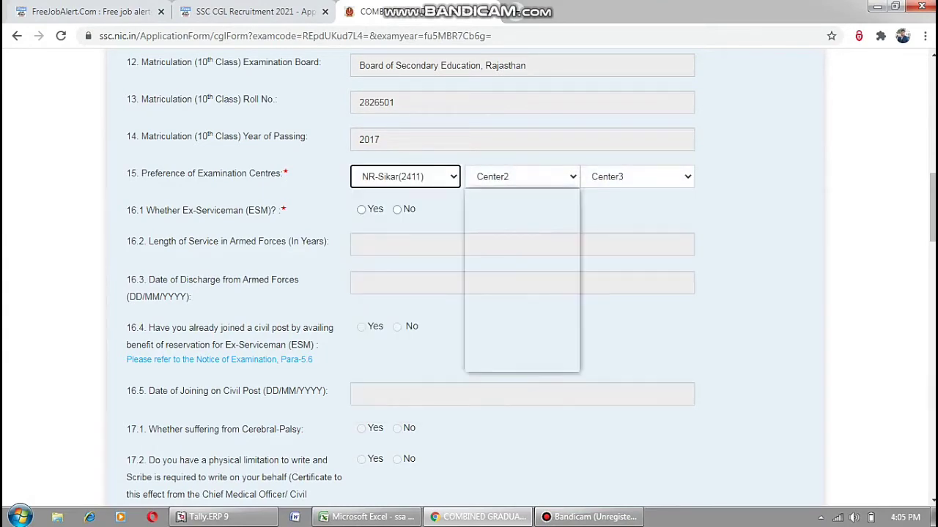
{"action": "left_click", "coordinate": [522, 311]}
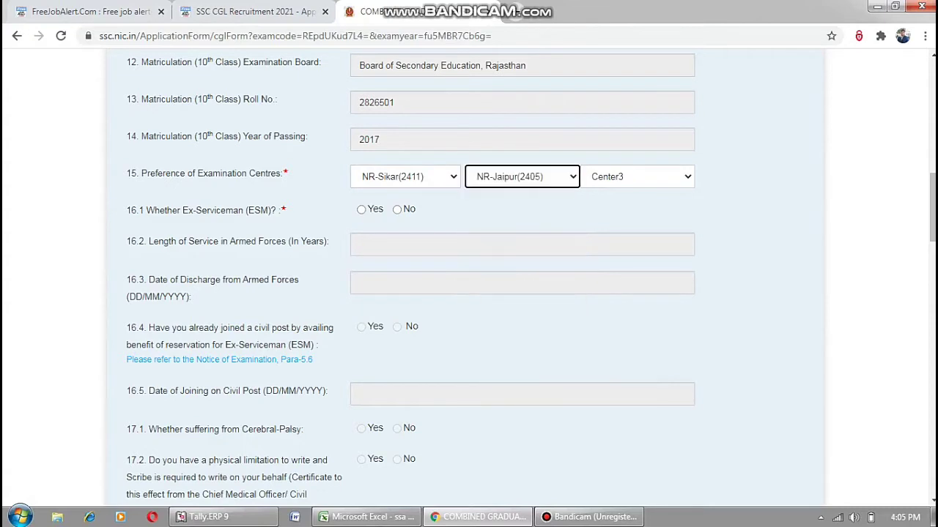
{"action": "left_click", "coordinate": [638, 176]}
{"action": "left_click", "coordinate": [630, 354]}
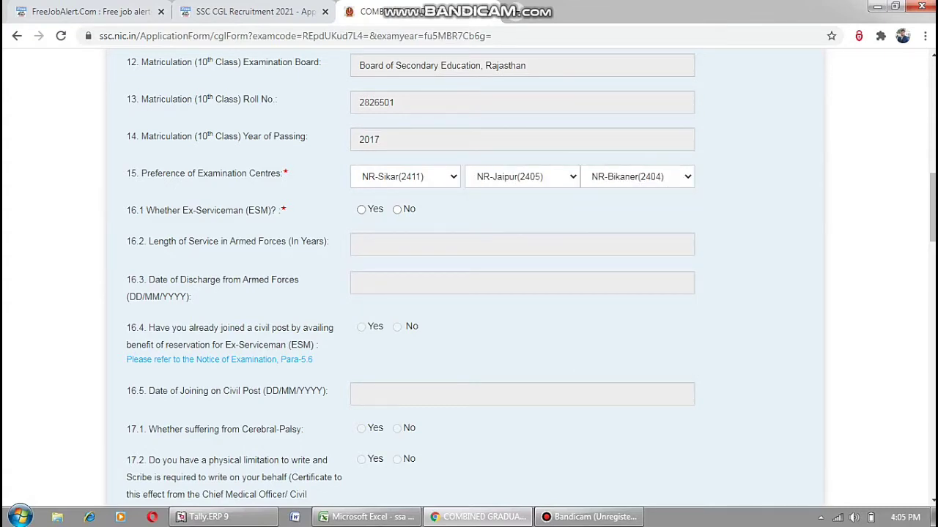
Answer No to ex-serviceman, and Yes to applying for the JSO post and holding its qualification.
{"action": "left_click", "coordinate": [396, 209]}
{"action": "scroll", "coordinate": [468, 278], "scroll_direction": "down", "scroll_amount": 4}
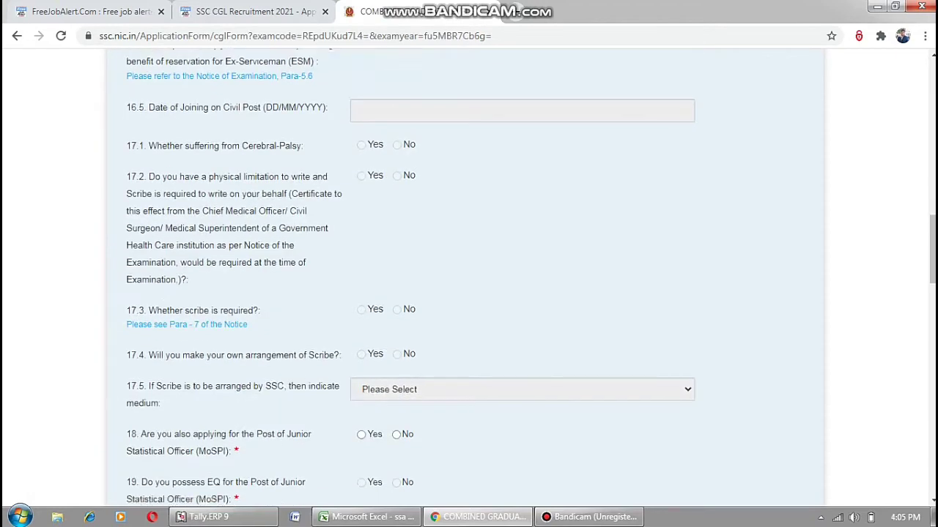
{"action": "scroll", "coordinate": [469, 279], "scroll_direction": "down", "scroll_amount": 3}
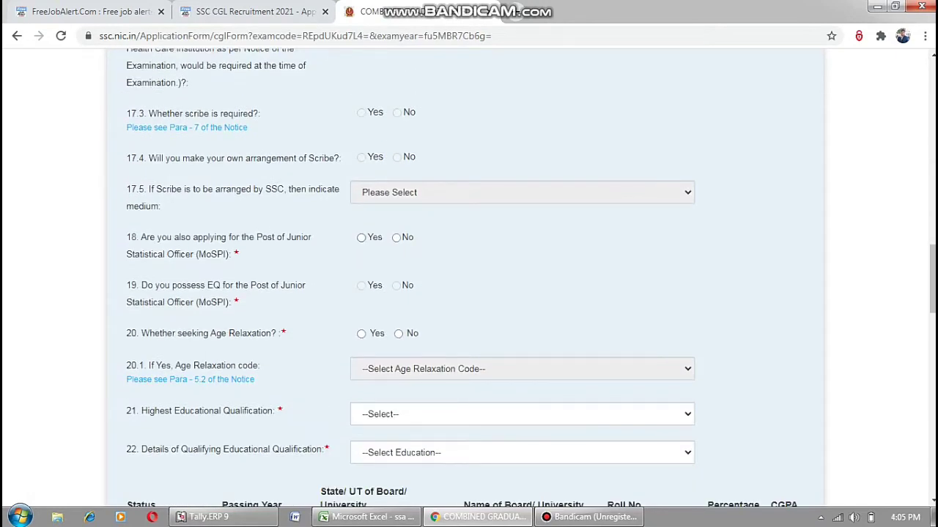
{"action": "left_click", "coordinate": [362, 237]}
{"action": "left_click", "coordinate": [361, 286]}
Claim age relaxation with relaxation code 01-SC/ST.
{"action": "left_click", "coordinate": [399, 334]}
{"action": "left_click", "coordinate": [361, 333]}
{"action": "left_click", "coordinate": [522, 369]}
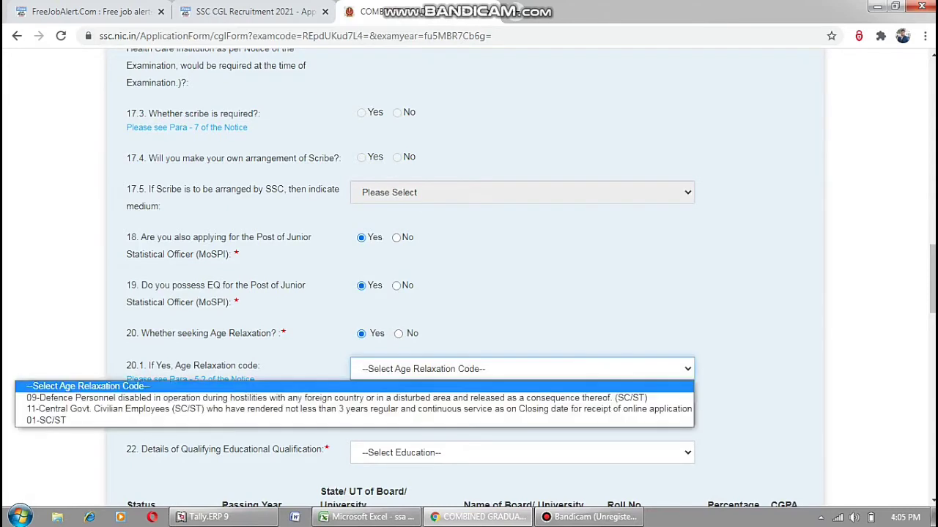
{"action": "key", "text": "Down"}
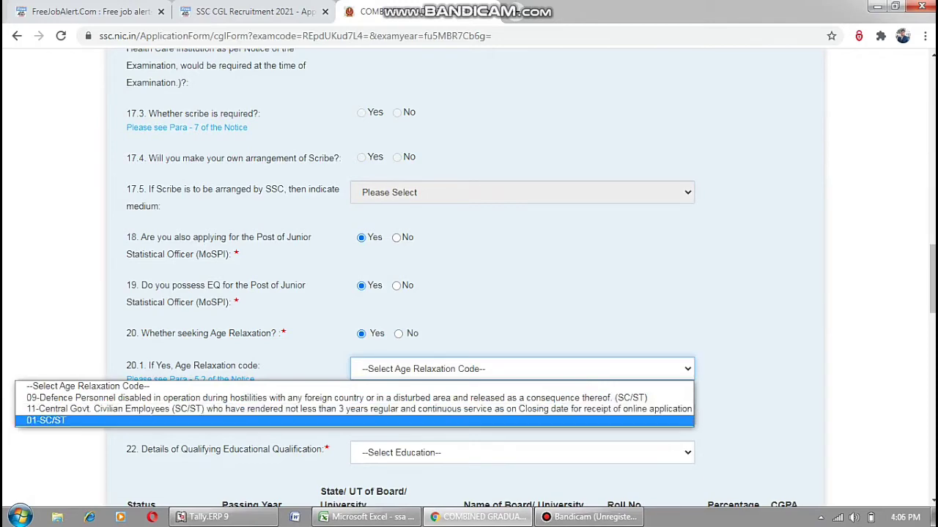
{"action": "key", "text": "Return"}
{"action": "scroll", "coordinate": [469, 278], "scroll_direction": "down", "scroll_amount": 2}
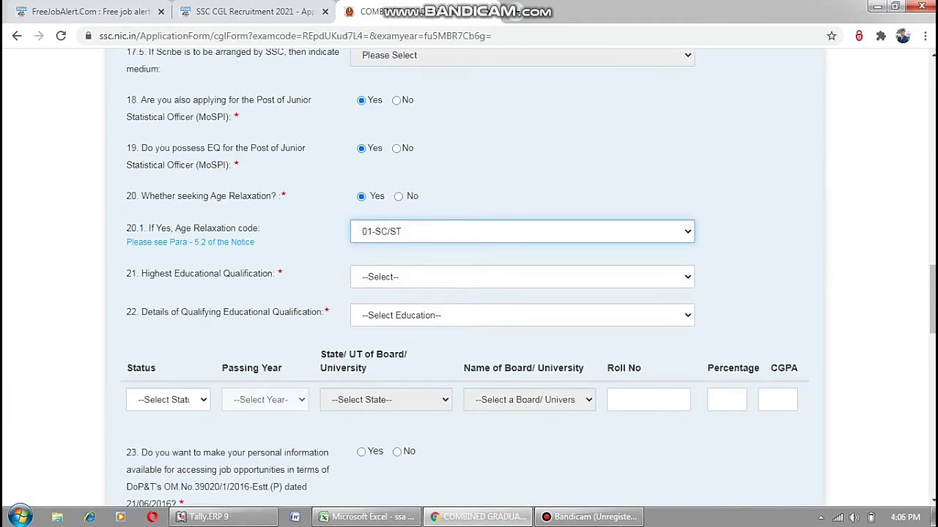
{"action": "left_click", "coordinate": [522, 277]}
Set highest qualification B. Com. (7), qualifying qualification Graduation, status Passed.
{"action": "scroll", "coordinate": [521, 213], "scroll_direction": "down", "scroll_amount": 3}
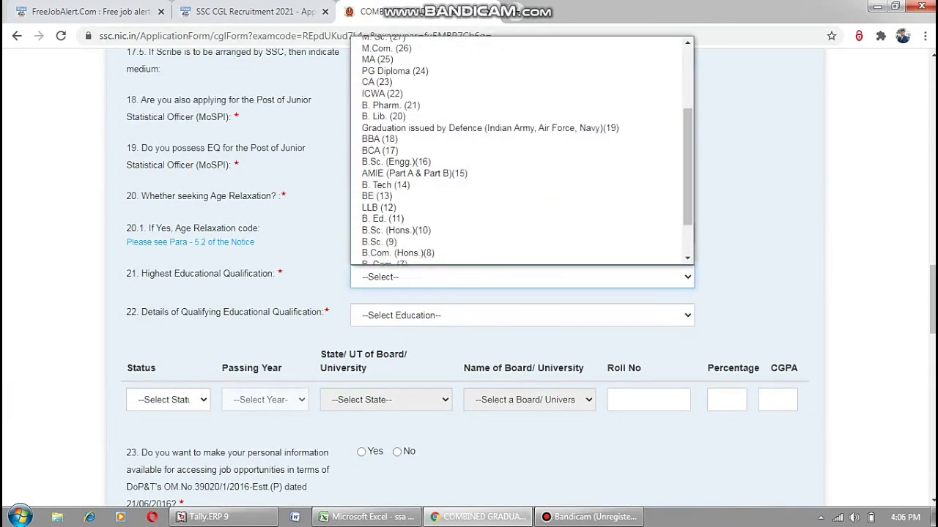
{"action": "scroll", "coordinate": [410, 167], "scroll_direction": "down", "scroll_amount": 1}
{"action": "scroll", "coordinate": [410, 190], "scroll_direction": "down", "scroll_amount": 2}
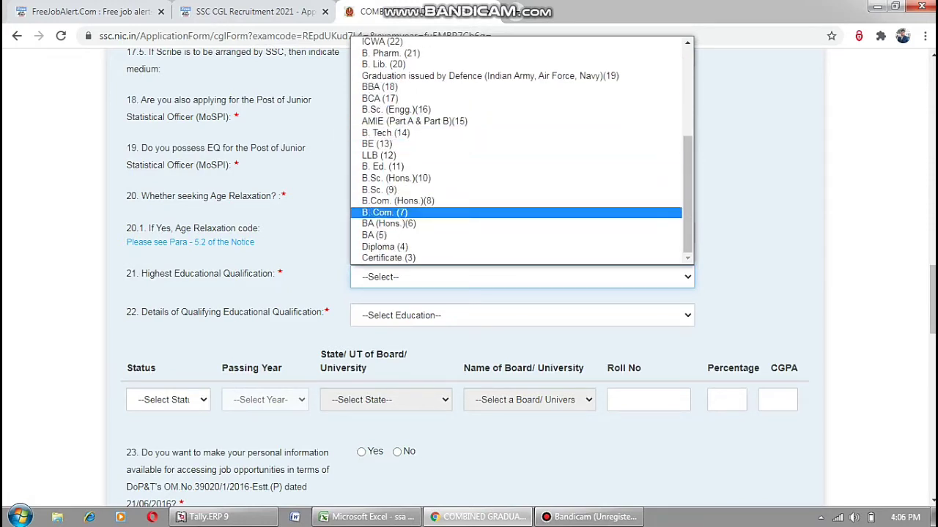
{"action": "key", "text": "Return"}
{"action": "key", "text": "Tab"}
{"action": "key", "text": "alt+Down"}
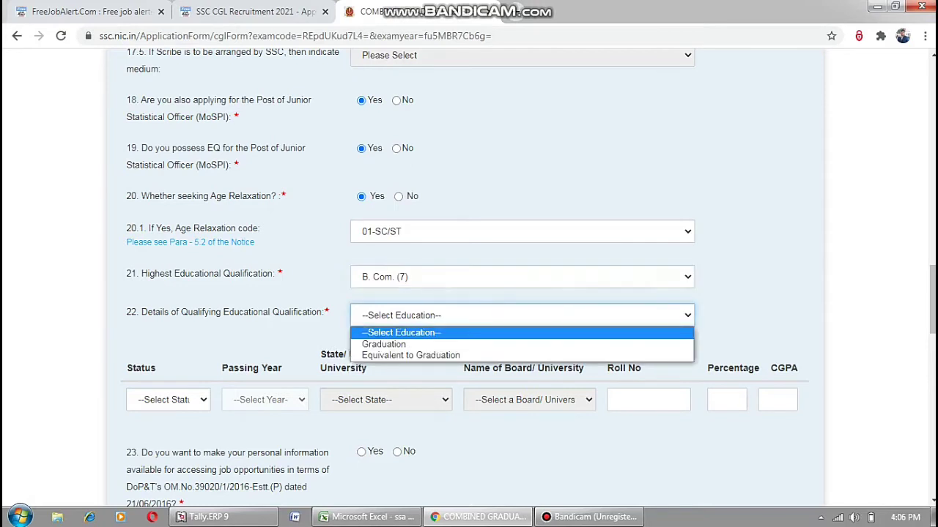
{"action": "key", "text": "Down"}
{"action": "key", "text": "Down"}
{"action": "key", "text": "Up"}
{"action": "key", "text": "Return"}
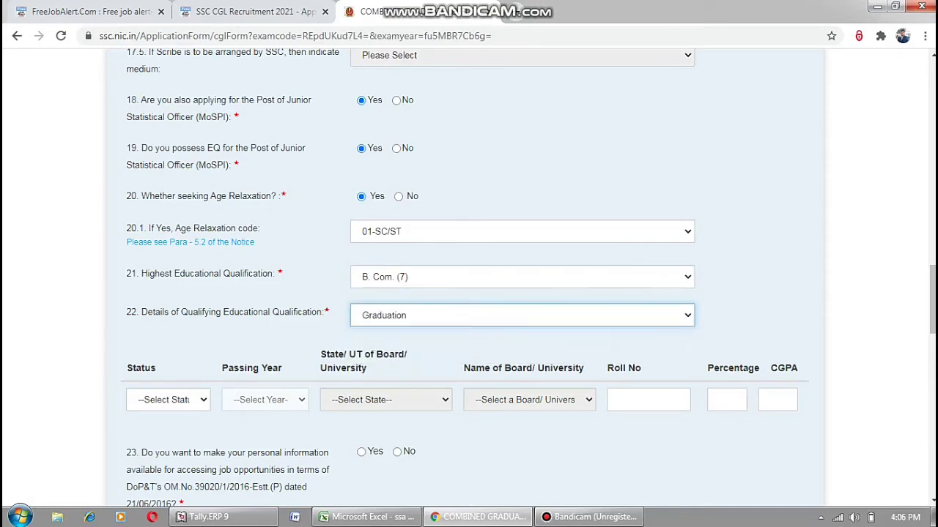
{"action": "key", "text": "Tab"}
{"action": "key", "text": "alt+Down"}
{"action": "key", "text": "Down"}
{"action": "key", "text": "Return"}
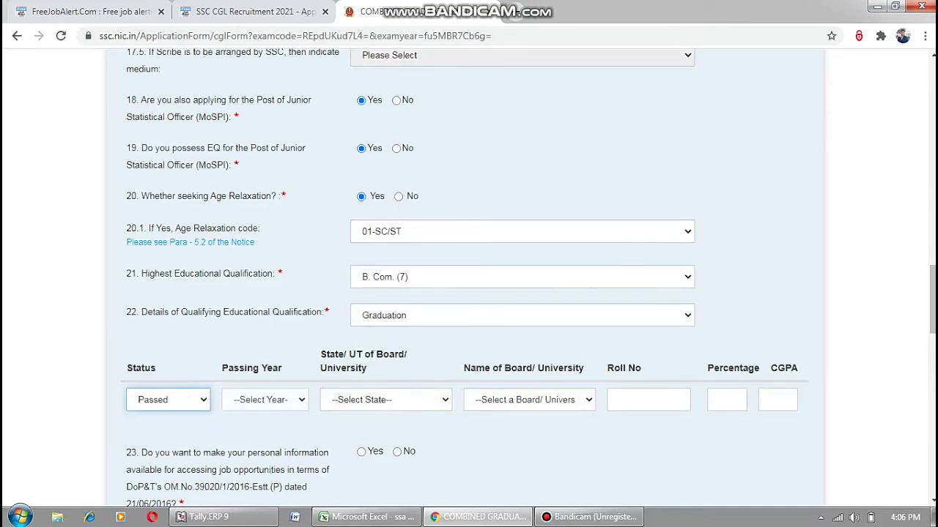
Set passing year 2020, state Rajasthan and university SHEKHAWATI UNIVERSITY.
{"action": "key", "text": "Tab"}
{"action": "key", "text": "alt+Down"}
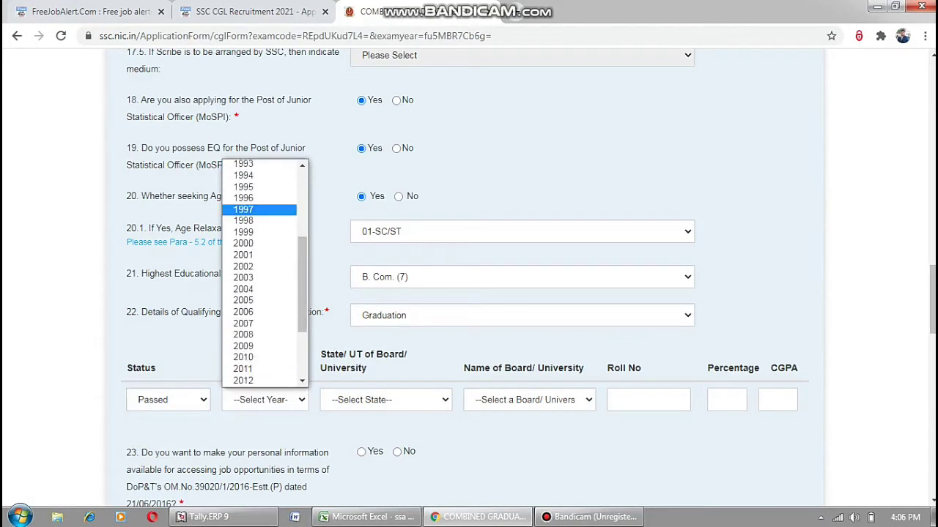
{"action": "scroll", "coordinate": [263, 275], "scroll_direction": "down", "scroll_amount": 3}
{"action": "left_click", "coordinate": [243, 368]}
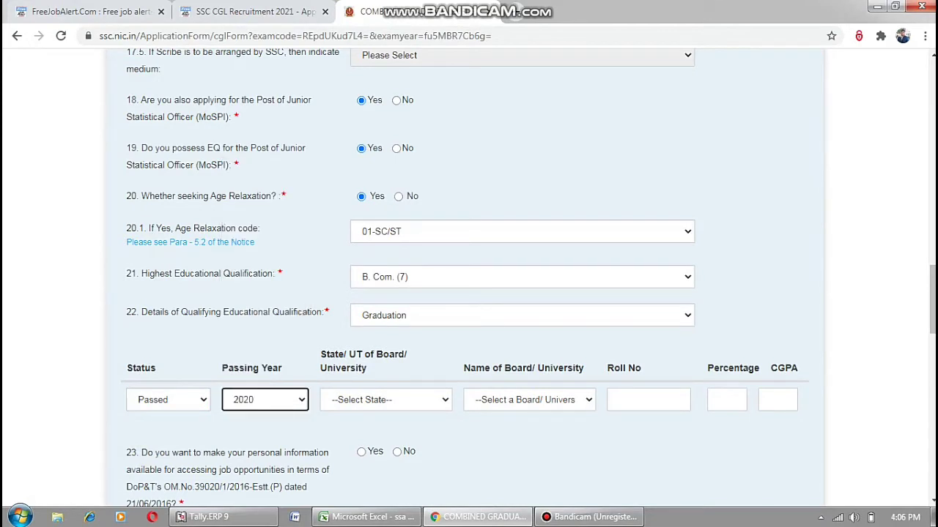
{"action": "key", "text": "Tab"}
{"action": "key", "text": "alt+Down"}
{"action": "scroll", "coordinate": [415, 272], "scroll_direction": "down", "scroll_amount": 1}
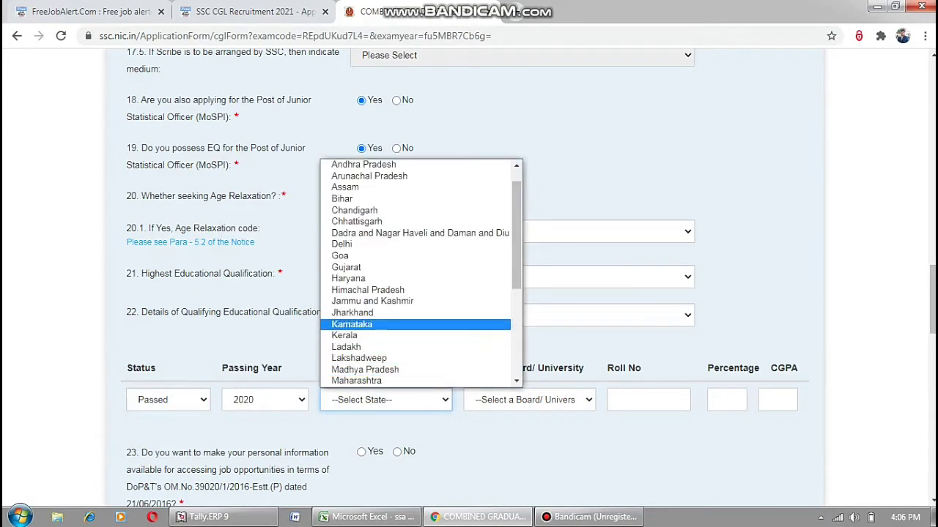
{"action": "key", "text": "Down"}
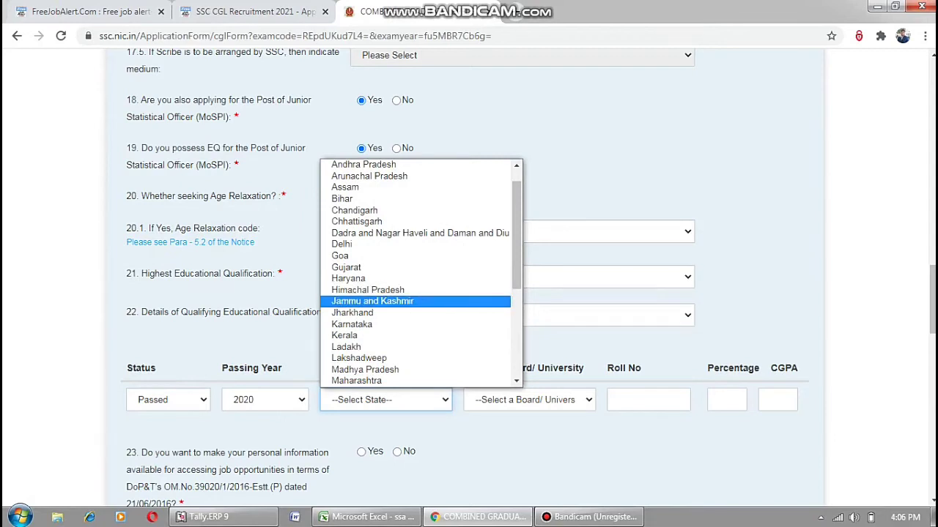
{"action": "scroll", "coordinate": [341, 302], "scroll_direction": "down", "scroll_amount": 5}
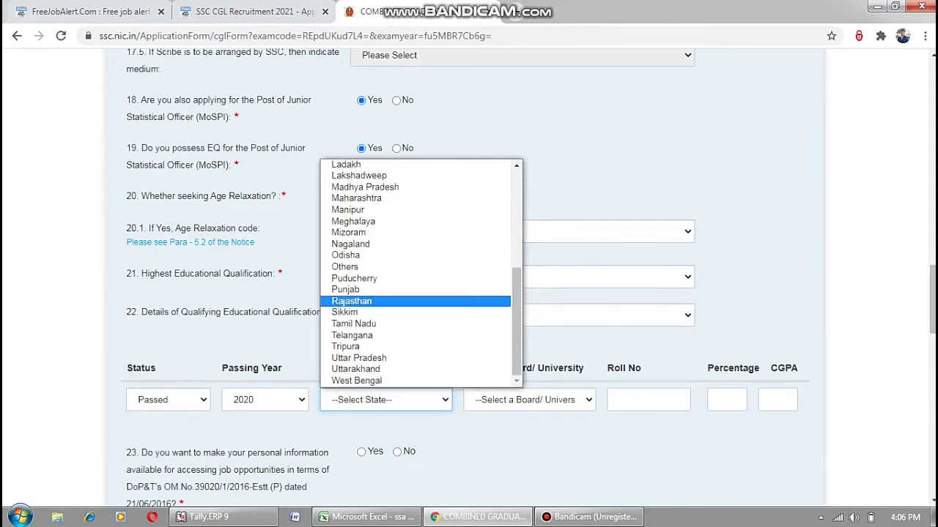
{"action": "key", "text": "Return"}
{"action": "key", "text": "Tab"}
{"action": "key", "text": "alt+Down"}
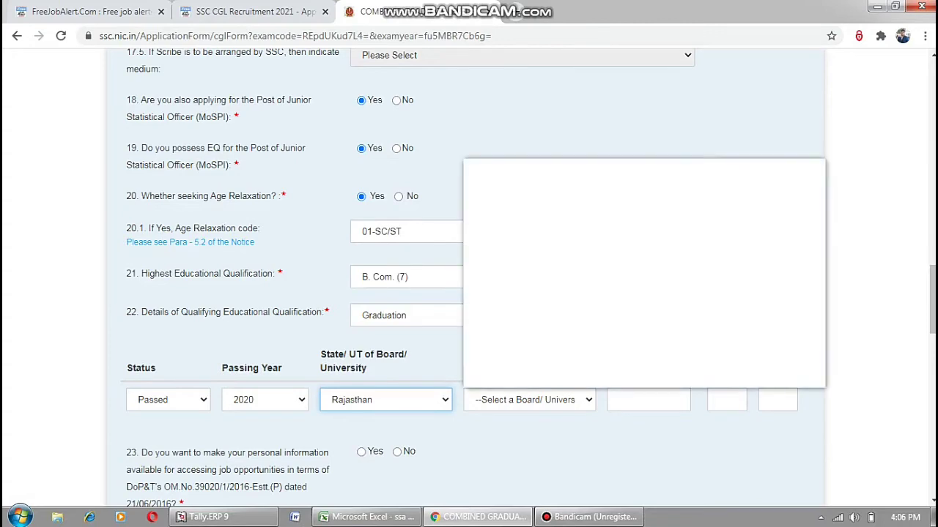
{"action": "key", "text": "Up"}
{"action": "key", "text": "Up"}
{"action": "key", "text": "Up"}
{"action": "key", "text": "Up"}
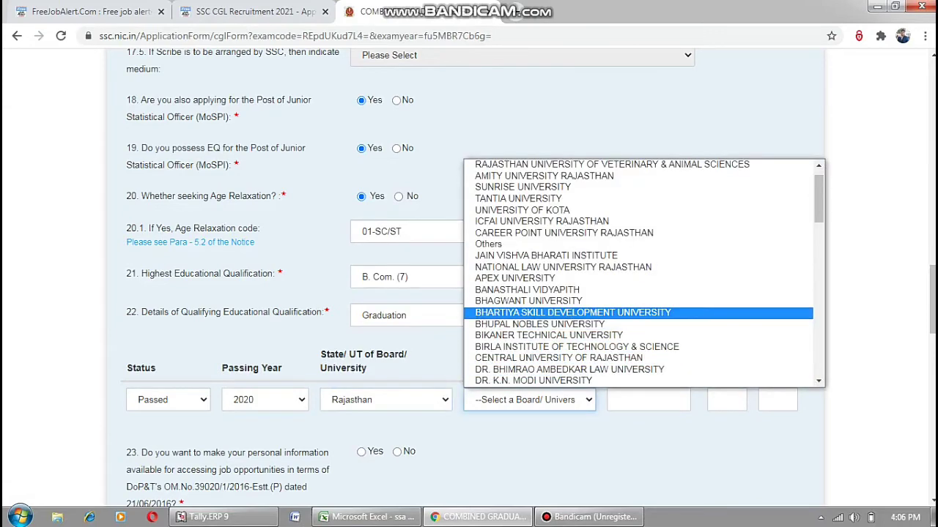
{"action": "scroll", "coordinate": [637, 289], "scroll_direction": "down", "scroll_amount": 5}
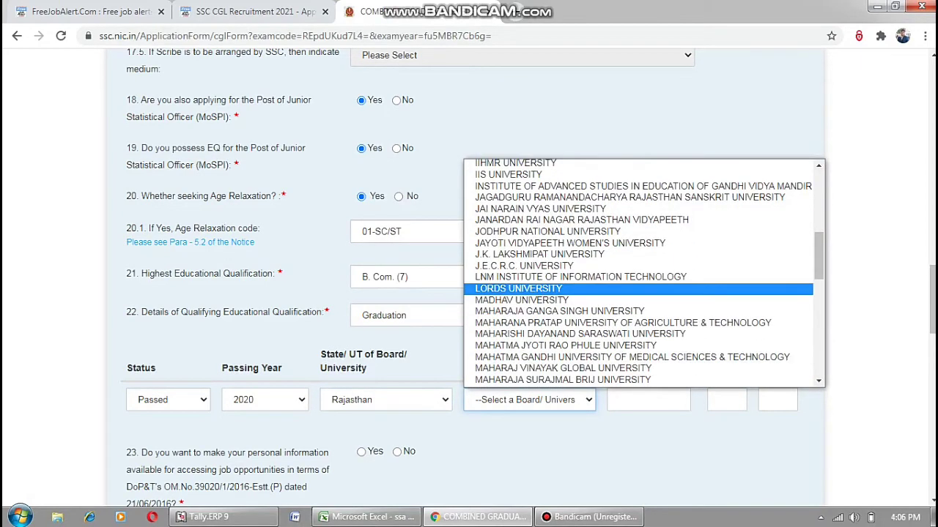
{"action": "scroll", "coordinate": [637, 282], "scroll_direction": "up", "scroll_amount": 5}
{"action": "scroll", "coordinate": [637, 282], "scroll_direction": "up", "scroll_amount": 1}
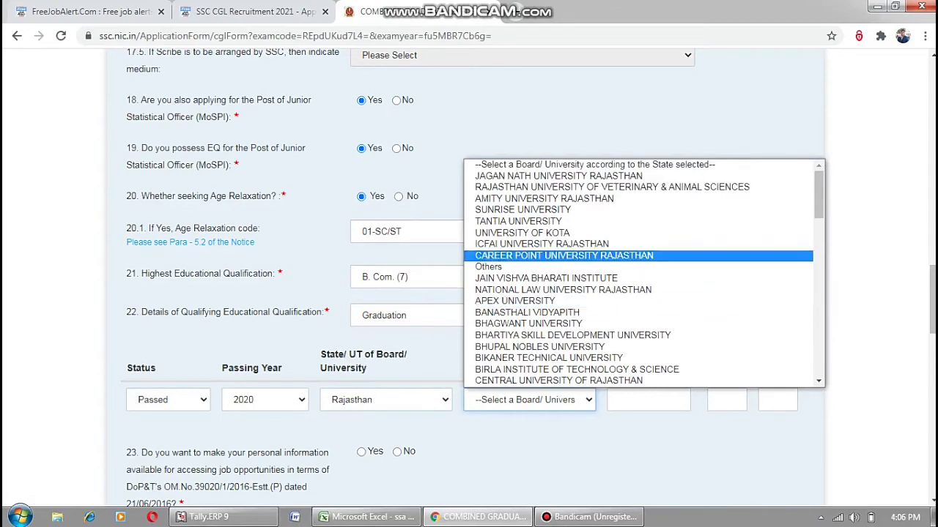
{"action": "scroll", "coordinate": [637, 253], "scroll_direction": "down", "scroll_amount": 7}
{"action": "scroll", "coordinate": [637, 271], "scroll_direction": "down", "scroll_amount": 2}
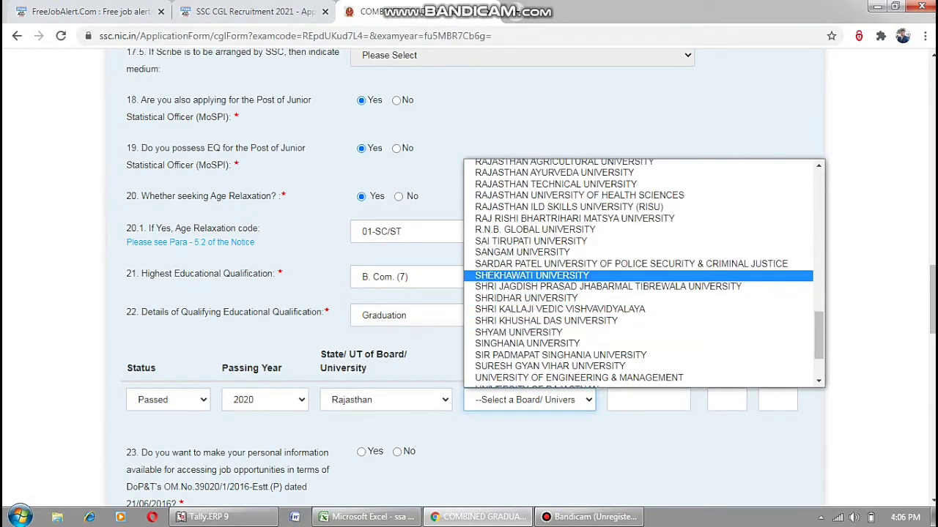
{"action": "left_click", "coordinate": [532, 275]}
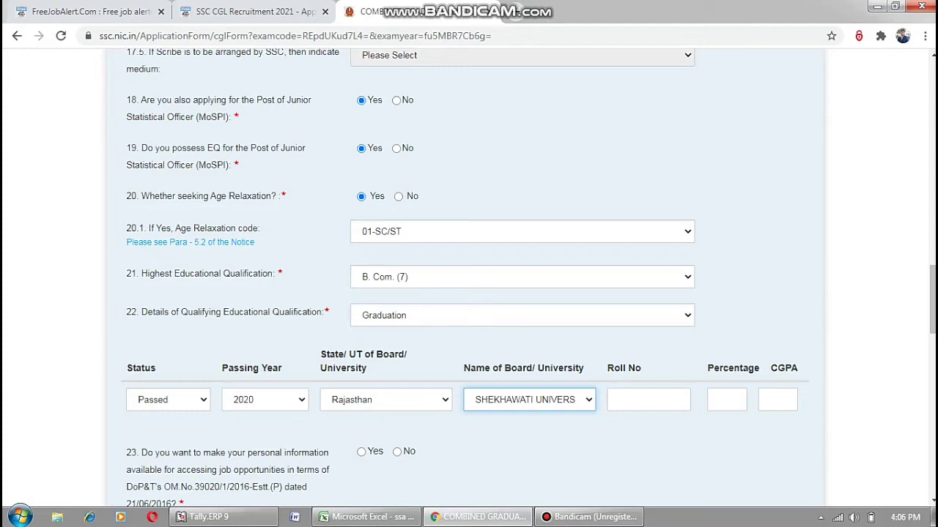
Fill in the roll number and 44.84 percentage, and answer No to question 23.
{"action": "left_click", "coordinate": [649, 399]}
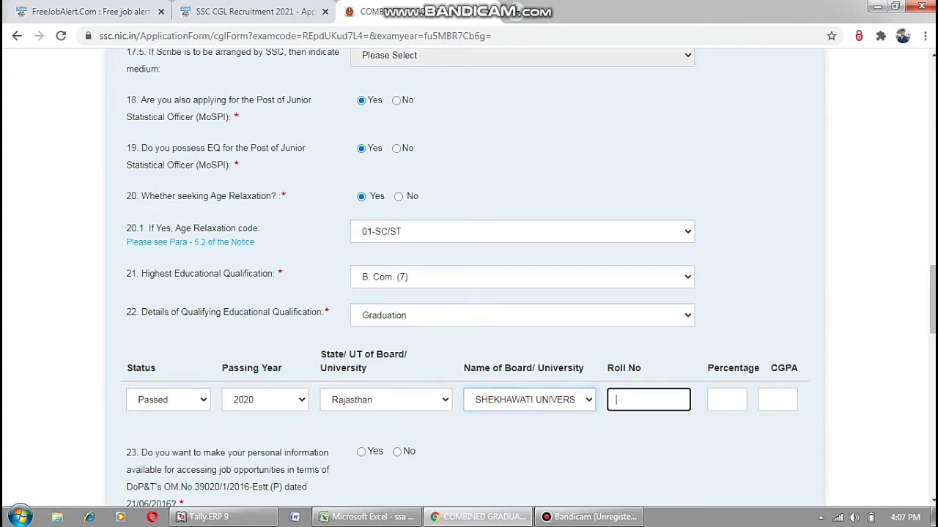
{"action": "key", "text": "Down"}
{"action": "key", "text": "Return"}
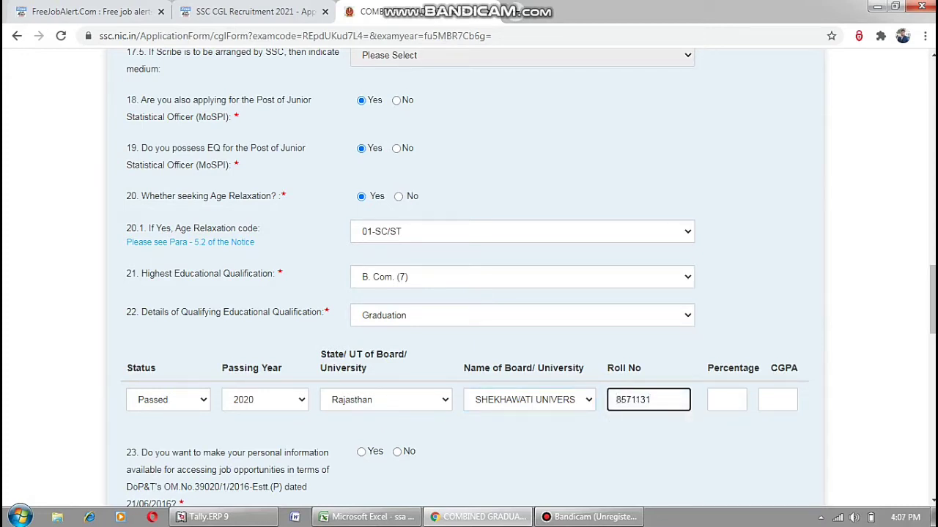
{"action": "key", "text": "Tab"}
{"action": "key", "text": "Down"}
{"action": "key", "text": "Return"}
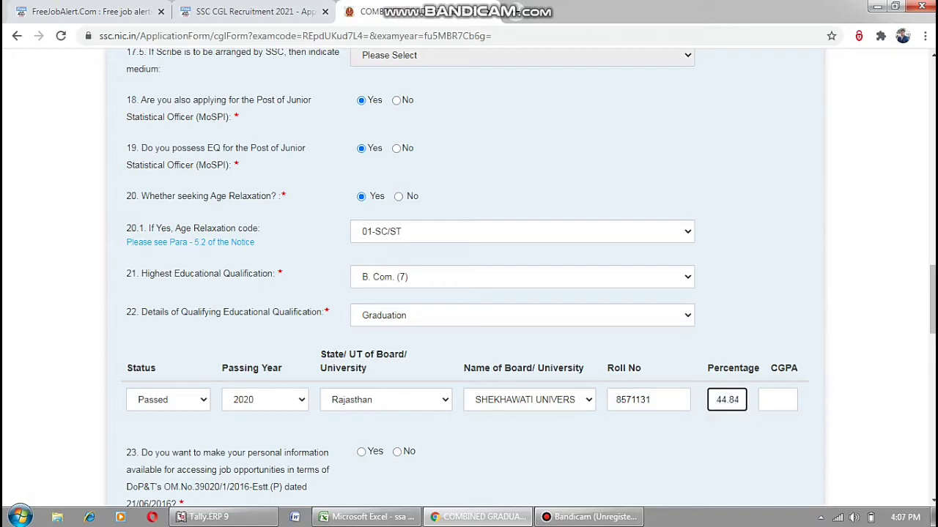
{"action": "scroll", "coordinate": [469, 293], "scroll_direction": "down", "scroll_amount": 3}
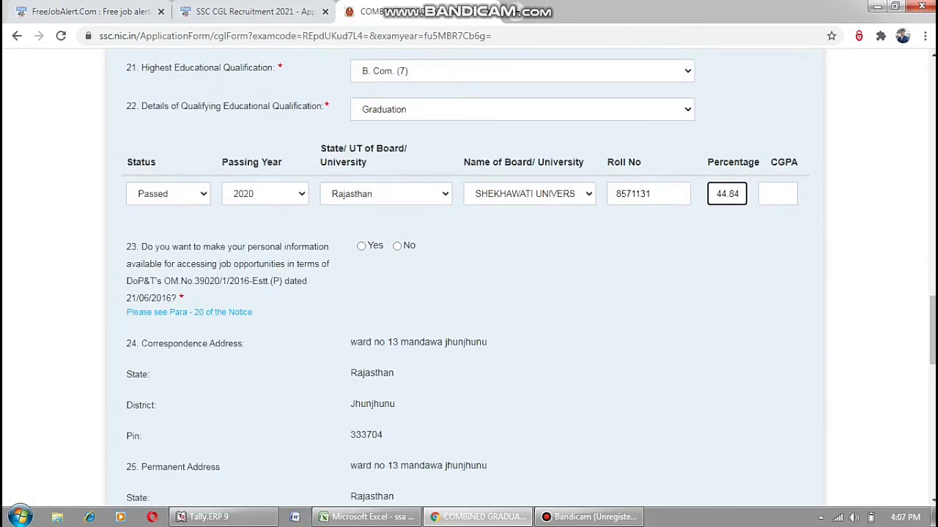
{"action": "left_click", "coordinate": [397, 245]}
Upload the applicant's photograph file.
{"action": "scroll", "coordinate": [469, 293], "scroll_direction": "down", "scroll_amount": 6}
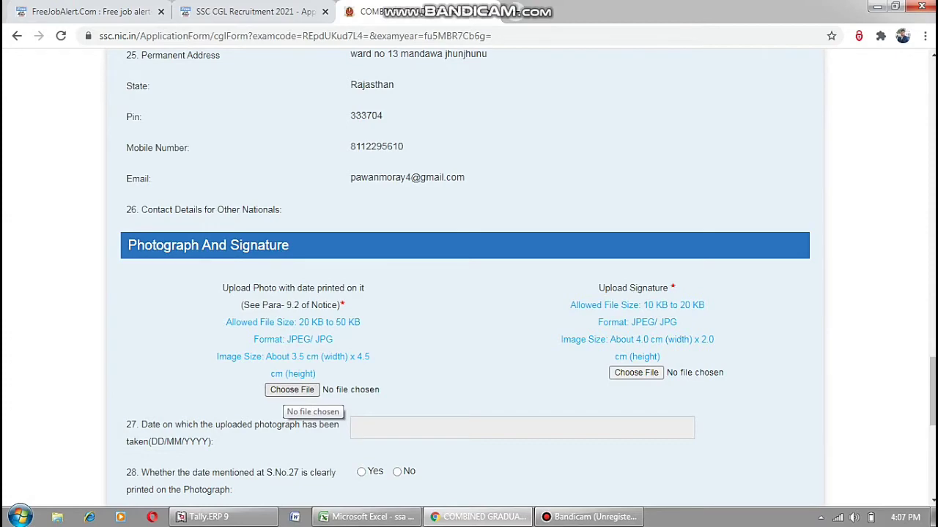
{"action": "left_click", "coordinate": [291, 389]}
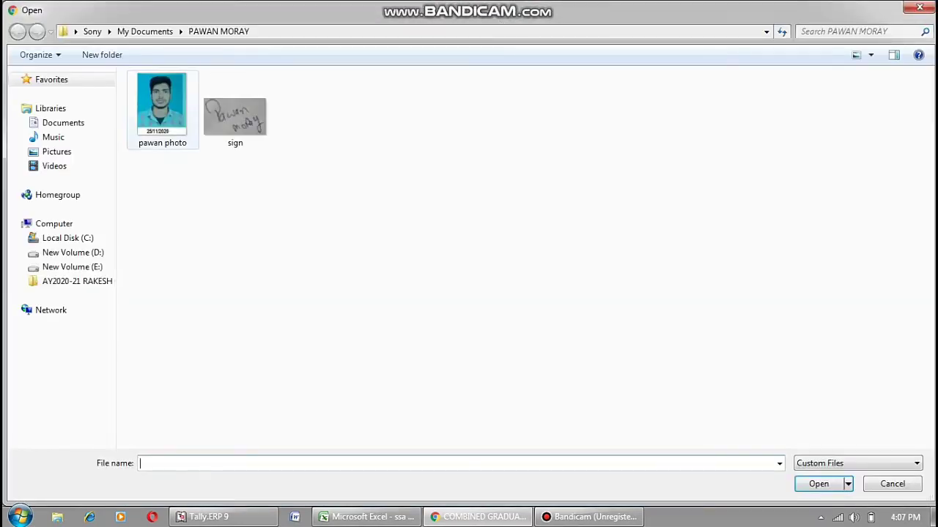
{"action": "left_click", "coordinate": [162, 107]}
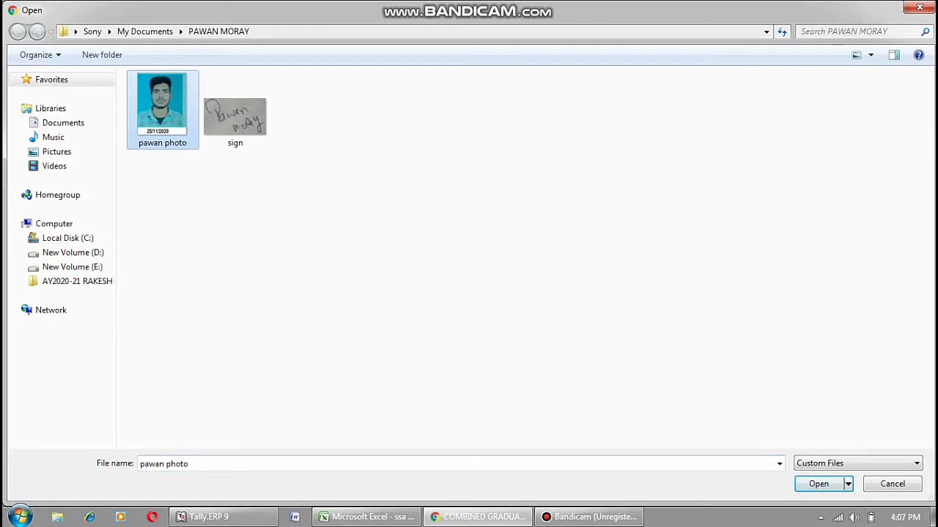
{"action": "key", "text": "Return"}
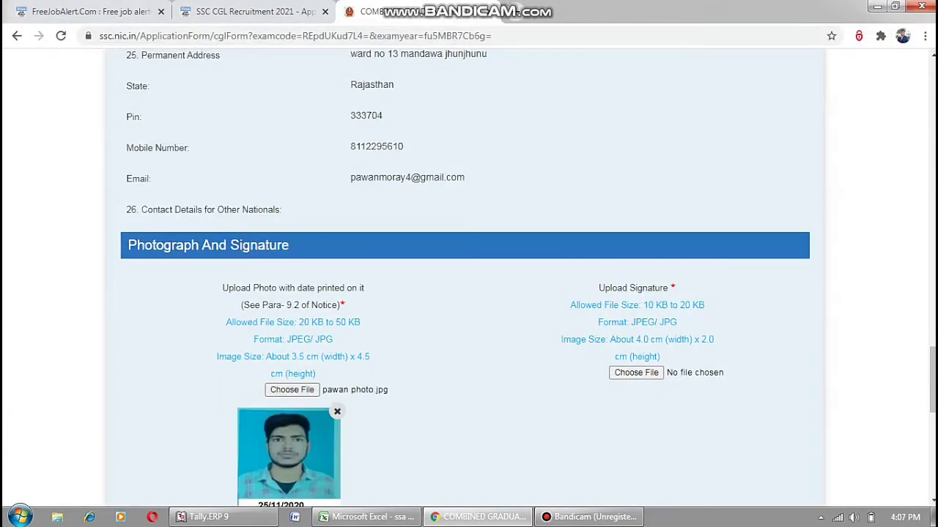
Upload the 'sign' image as the applicant's signature.
{"action": "left_click", "coordinate": [636, 372]}
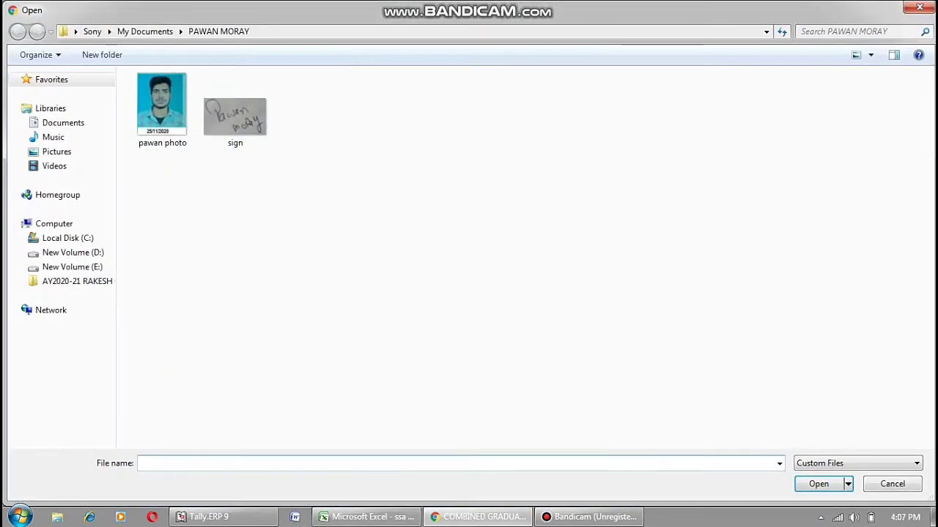
{"action": "left_click", "coordinate": [235, 117]}
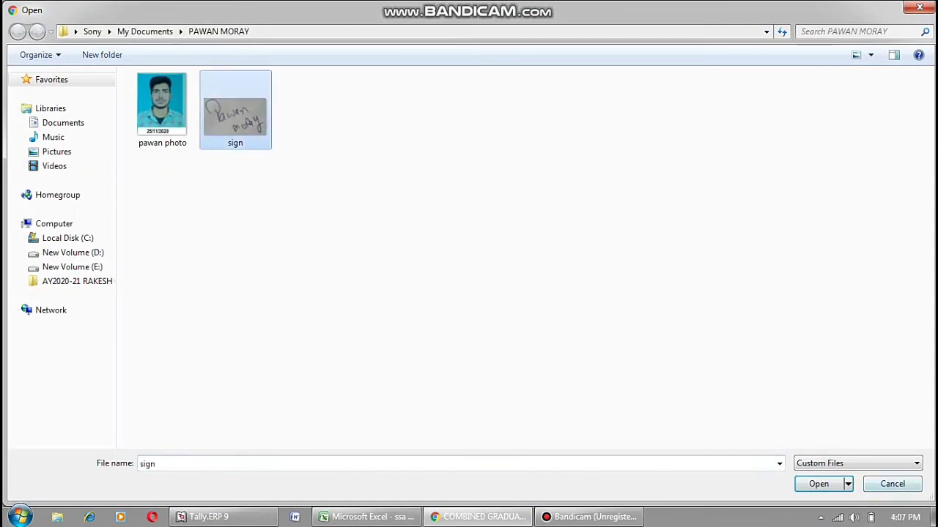
{"action": "left_click", "coordinate": [818, 484]}
{"action": "scroll", "coordinate": [469, 294], "scroll_direction": "down", "scroll_amount": 2}
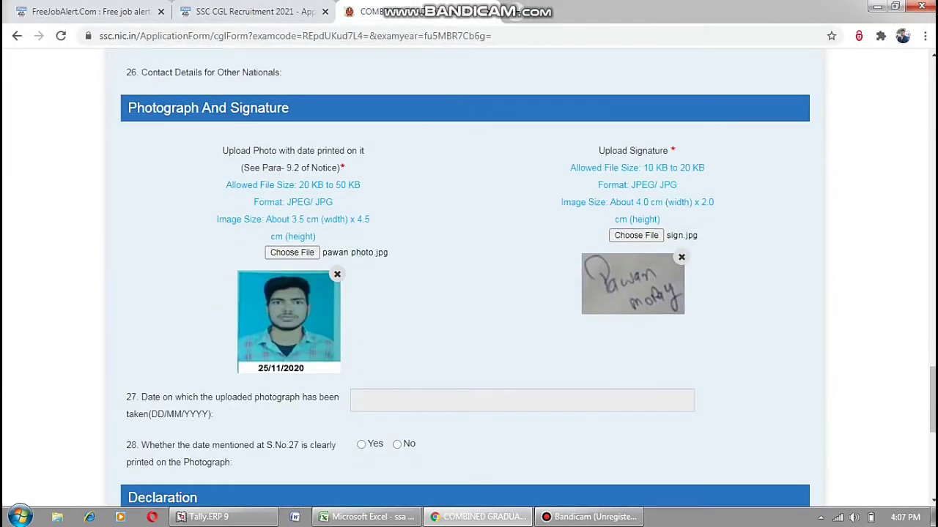
{"action": "scroll", "coordinate": [469, 293], "scroll_direction": "down", "scroll_amount": 3}
{"action": "left_click", "coordinate": [522, 195]}
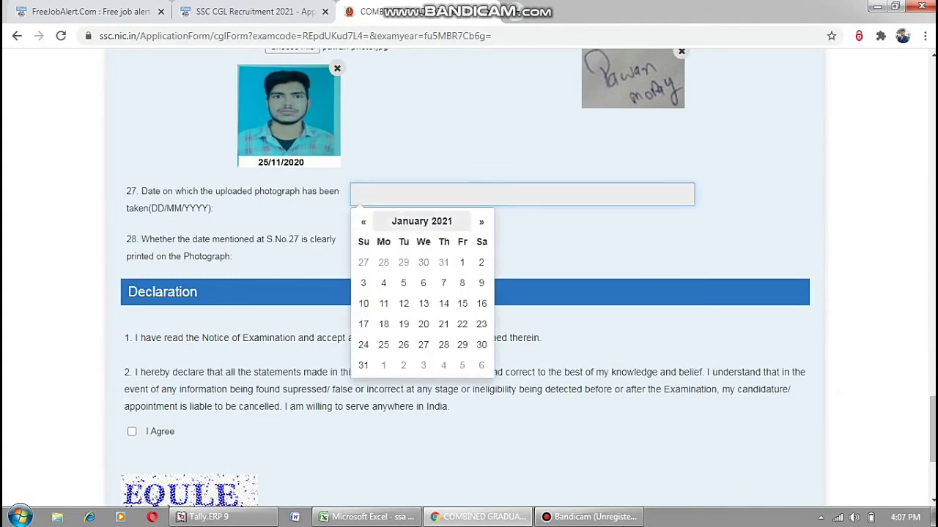
Pick 25 October 2020 as the photograph date in the calendar.
{"action": "left_click", "coordinate": [421, 221]}
{"action": "left_click", "coordinate": [419, 221]}
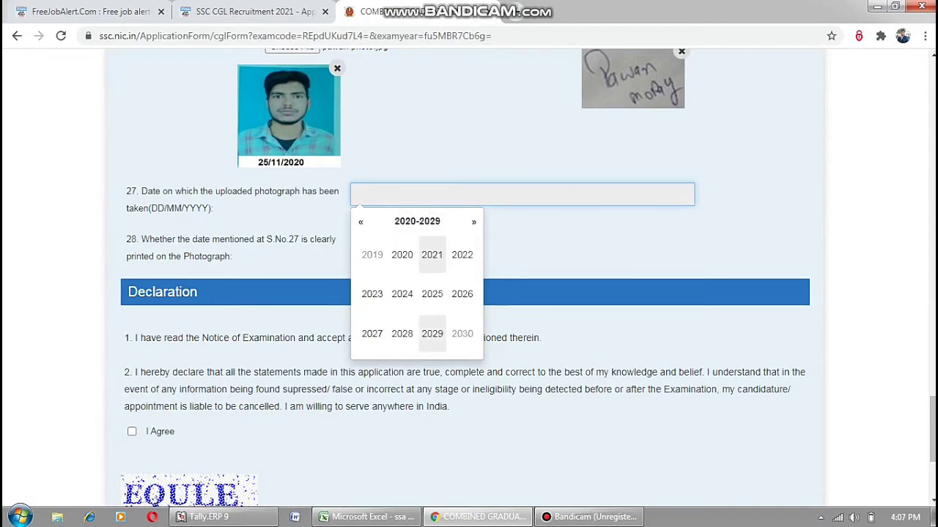
{"action": "left_click", "coordinate": [401, 254]}
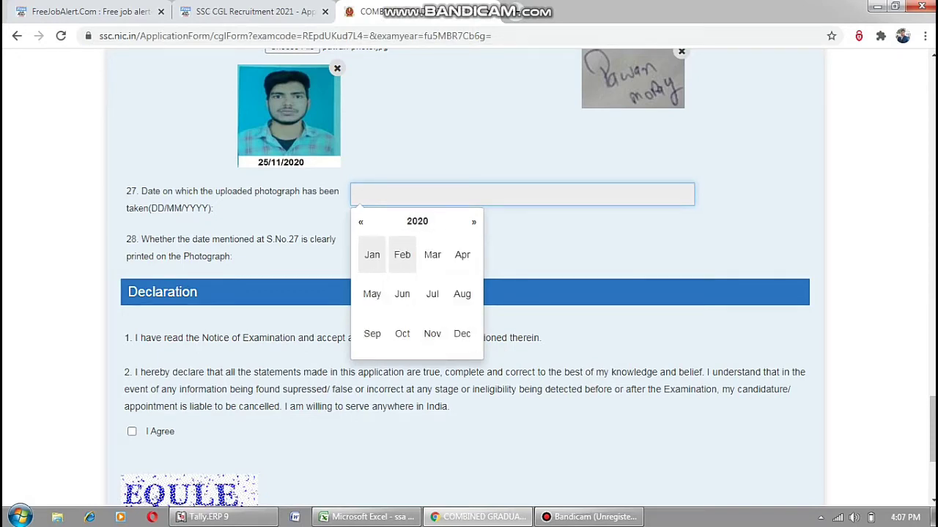
{"action": "left_click", "coordinate": [402, 334]}
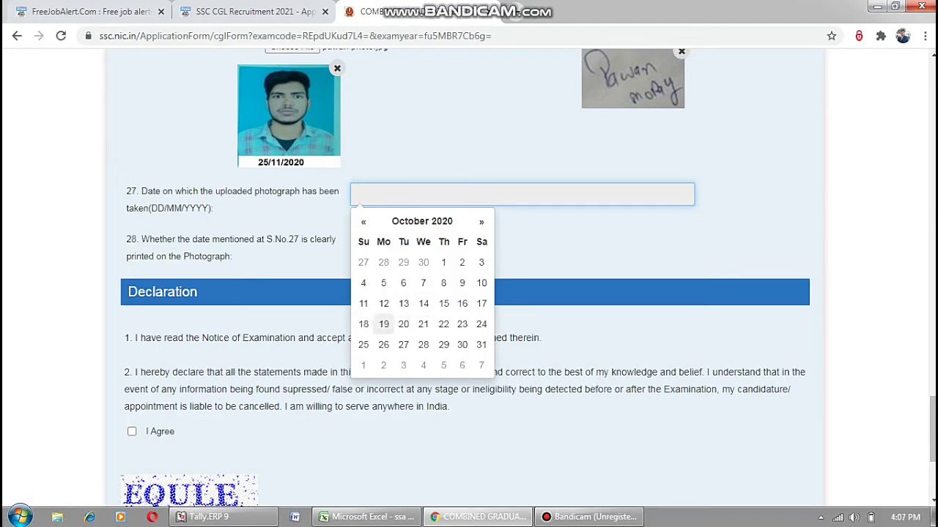
{"action": "left_click", "coordinate": [363, 344]}
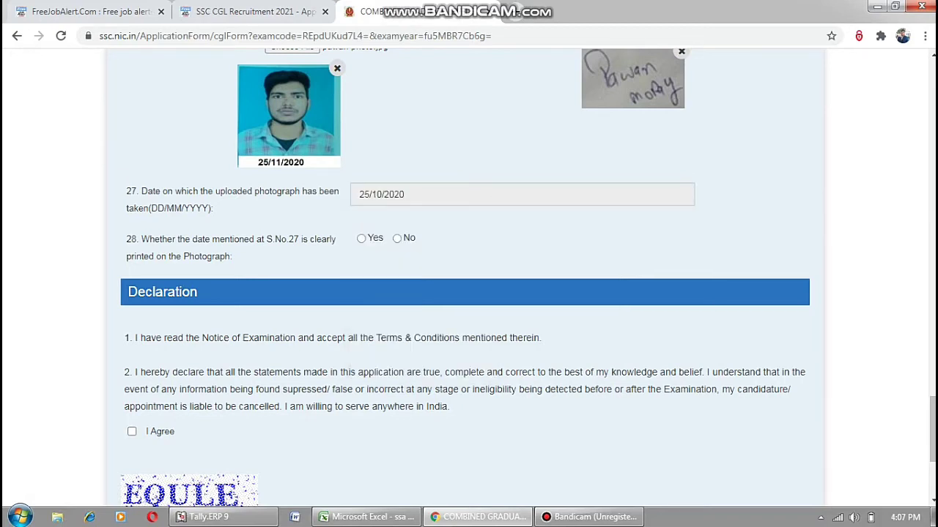
Correct the photograph date to 25/11/2020 and answer Yes to question 28.
{"action": "left_click", "coordinate": [410, 194]}
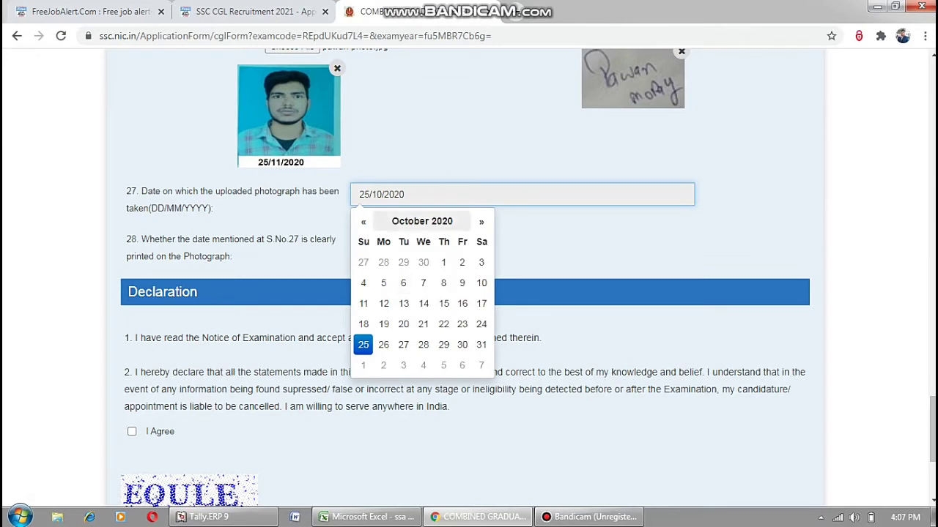
{"action": "left_click", "coordinate": [417, 221]}
{"action": "left_click", "coordinate": [432, 334]}
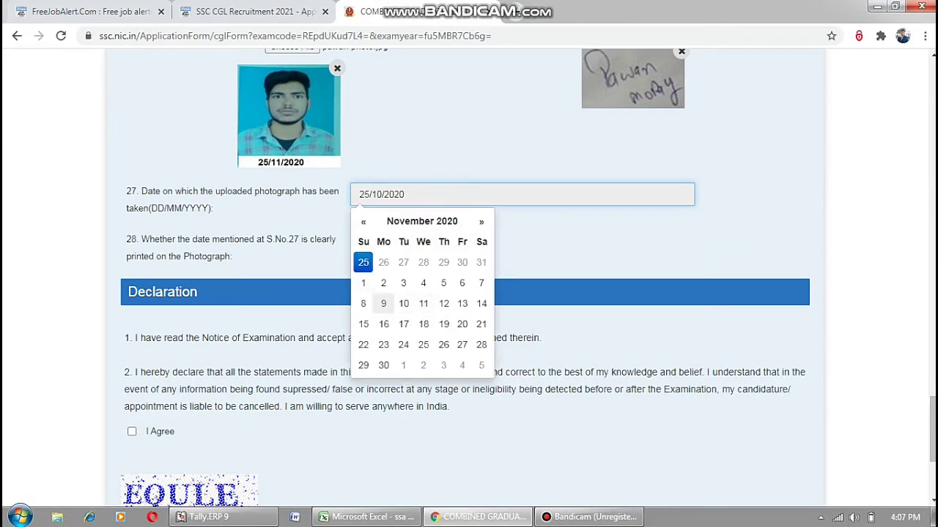
{"action": "left_click", "coordinate": [424, 345]}
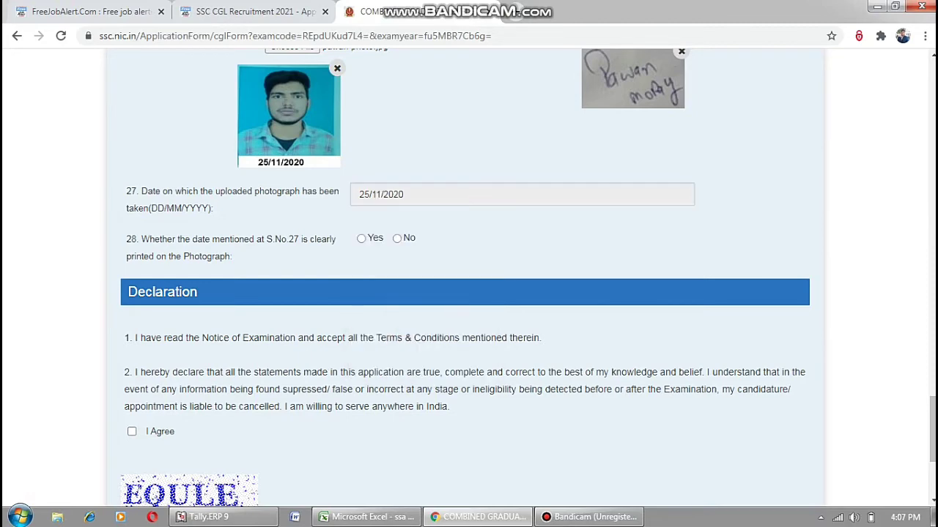
{"action": "left_click", "coordinate": [361, 238]}
Agree to the declaration, enter the captcha text and submit for preview.
{"action": "scroll", "coordinate": [469, 293], "scroll_direction": "down", "scroll_amount": 3}
{"action": "left_click", "coordinate": [132, 226]}
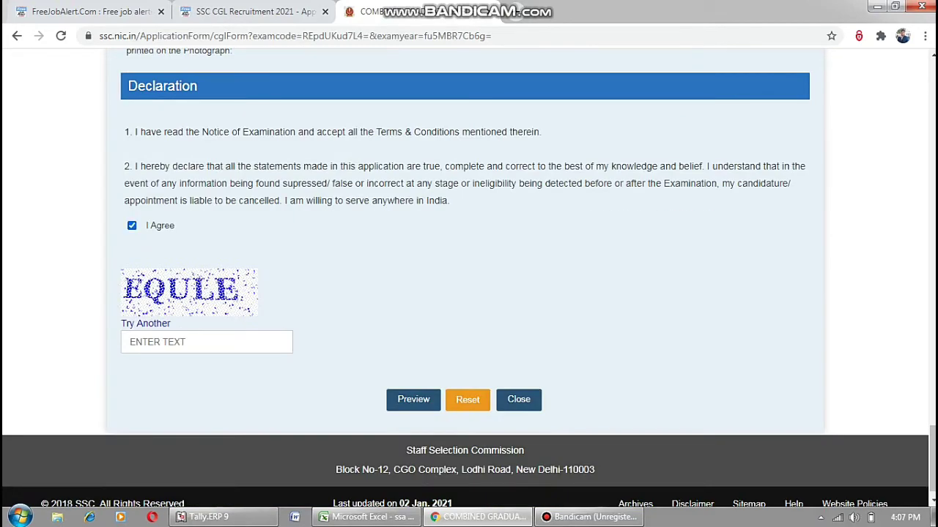
{"action": "left_click", "coordinate": [206, 342]}
{"action": "type", "text": "E"}
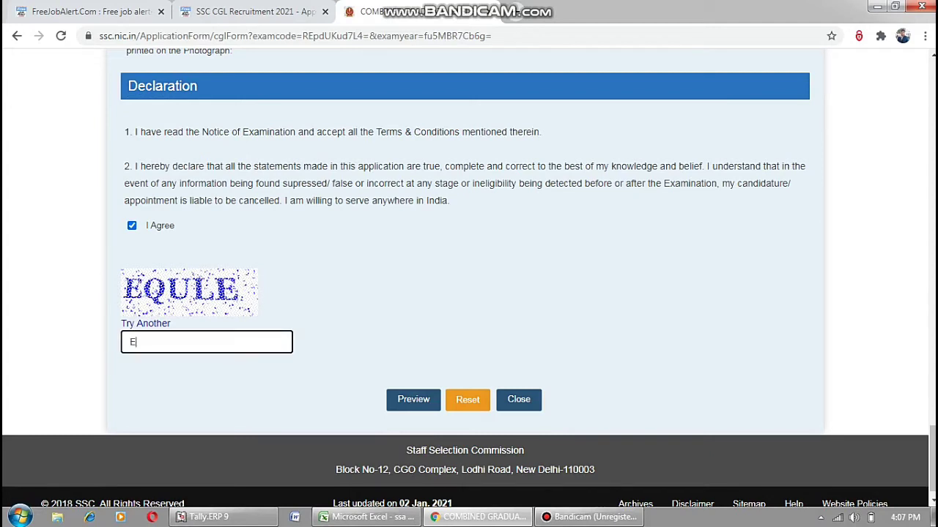
{"action": "type", "text": "QULE"}
{"action": "key", "text": "Return"}
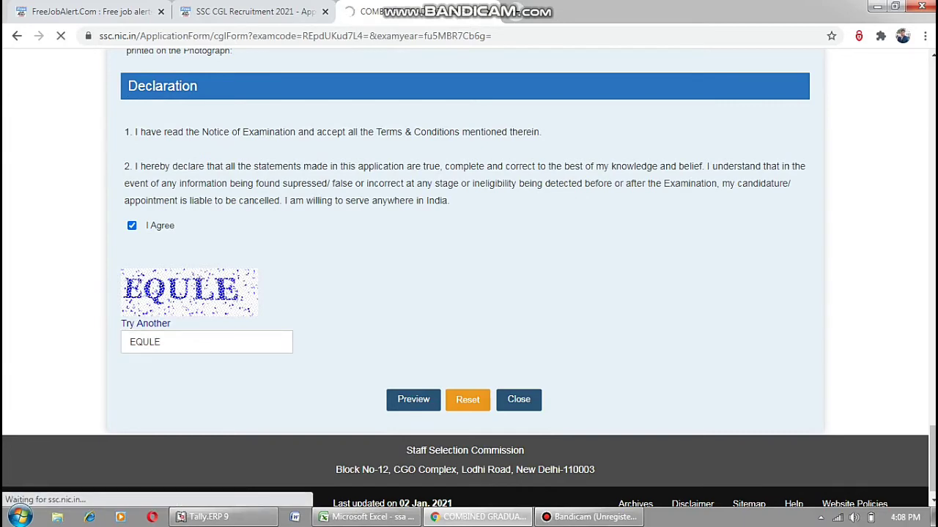
Scroll through the preview reviewing every entered answer, photo and signature.
{"action": "scroll", "coordinate": [469, 293], "scroll_direction": "down", "scroll_amount": 7}
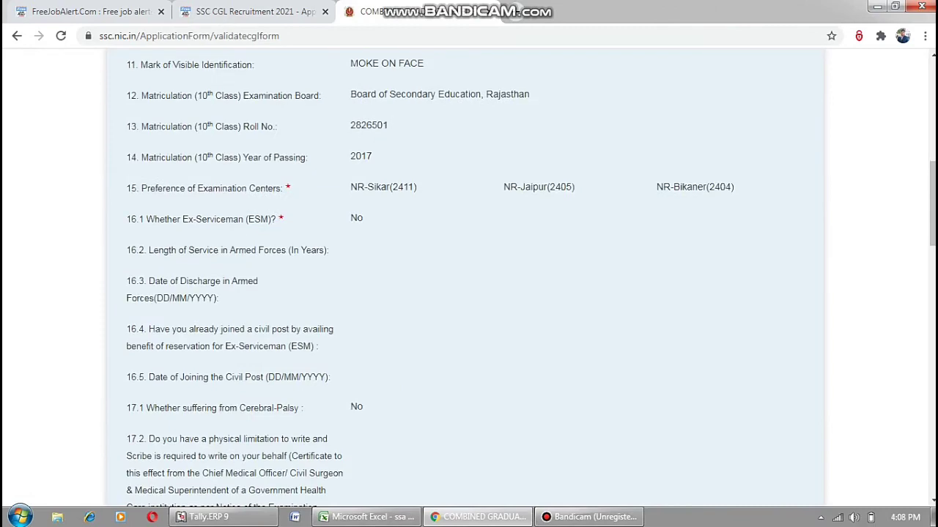
{"action": "scroll", "coordinate": [469, 293], "scroll_direction": "up", "scroll_amount": 7}
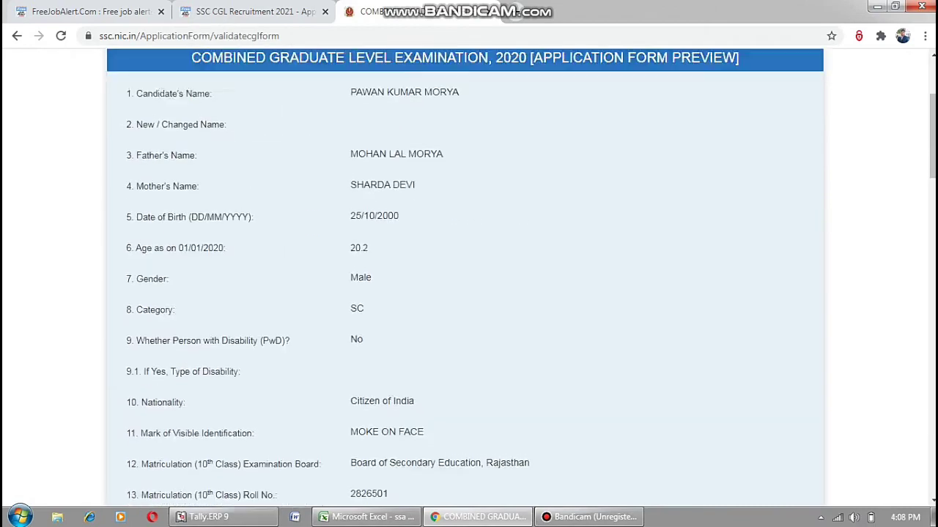
{"action": "scroll", "coordinate": [468, 293], "scroll_direction": "down", "scroll_amount": 4}
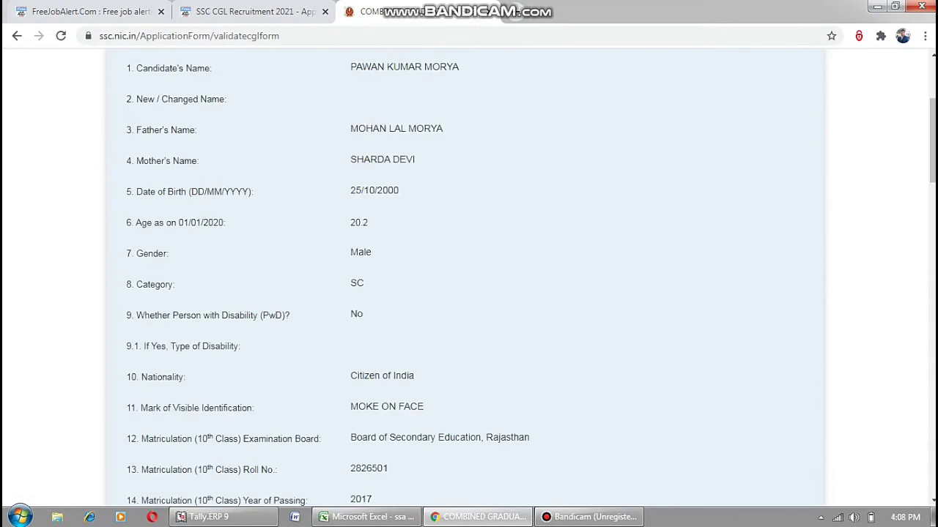
{"action": "scroll", "coordinate": [469, 293], "scroll_direction": "down", "scroll_amount": 6}
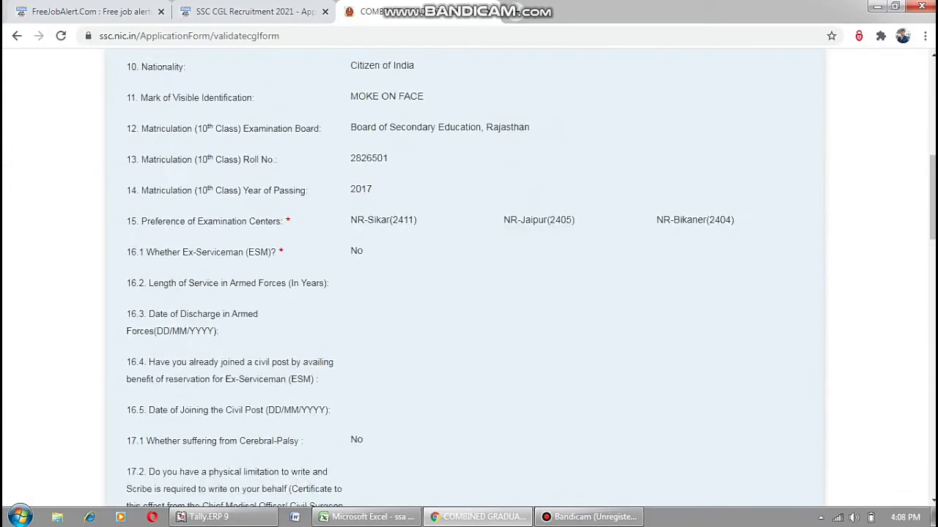
{"action": "scroll", "coordinate": [468, 293], "scroll_direction": "down", "scroll_amount": 1}
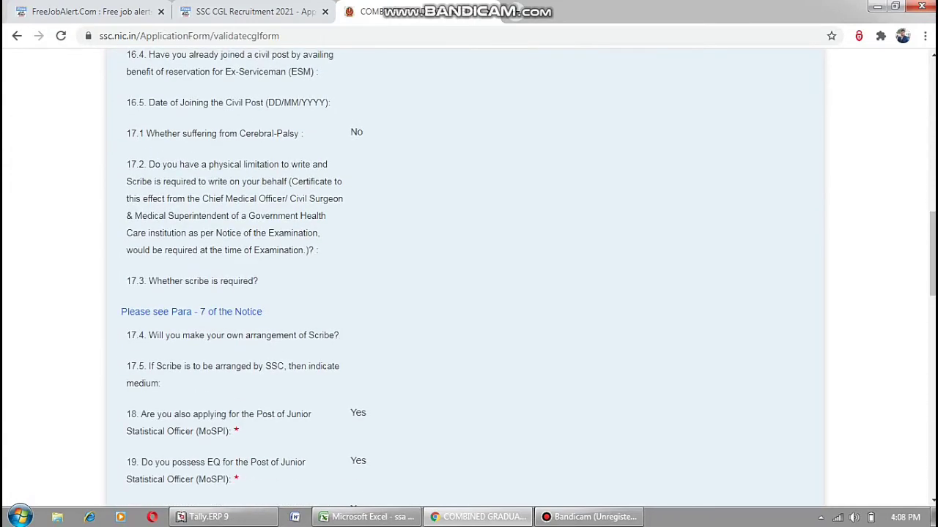
{"action": "scroll", "coordinate": [469, 293], "scroll_direction": "down", "scroll_amount": 4}
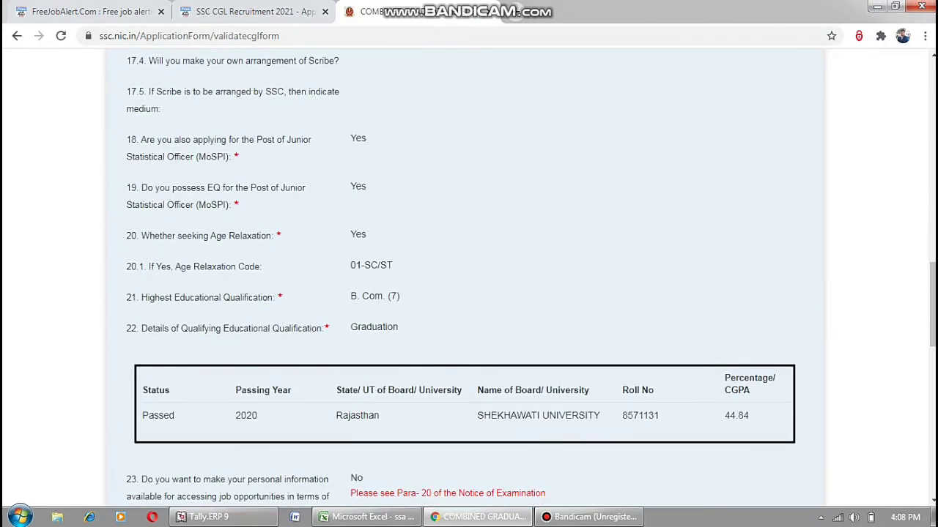
{"action": "scroll", "coordinate": [469, 293], "scroll_direction": "down", "scroll_amount": 1}
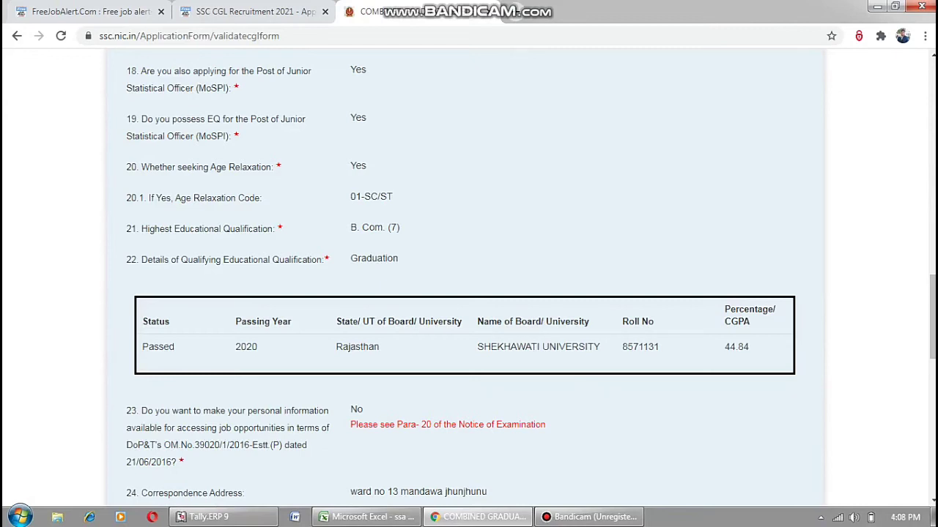
{"action": "scroll", "coordinate": [469, 293], "scroll_direction": "down", "scroll_amount": 1}
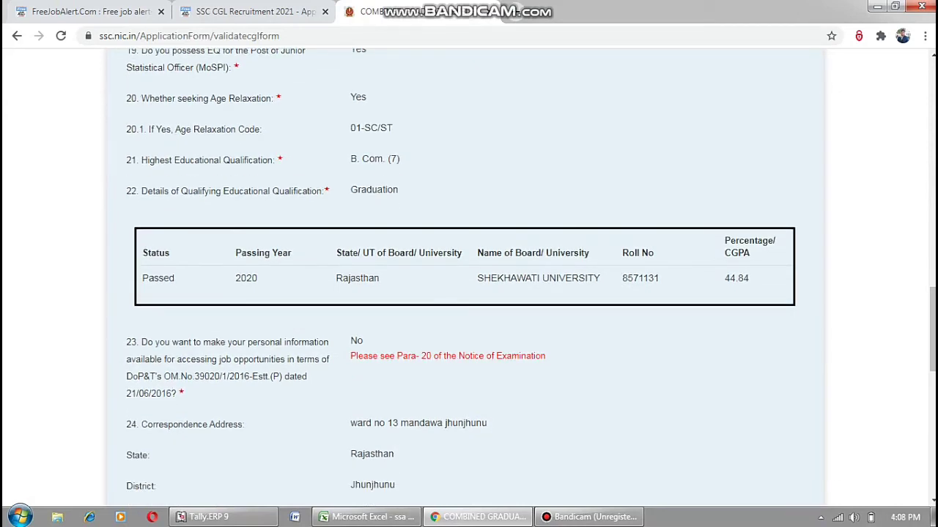
{"action": "scroll", "coordinate": [469, 293], "scroll_direction": "down", "scroll_amount": 4}
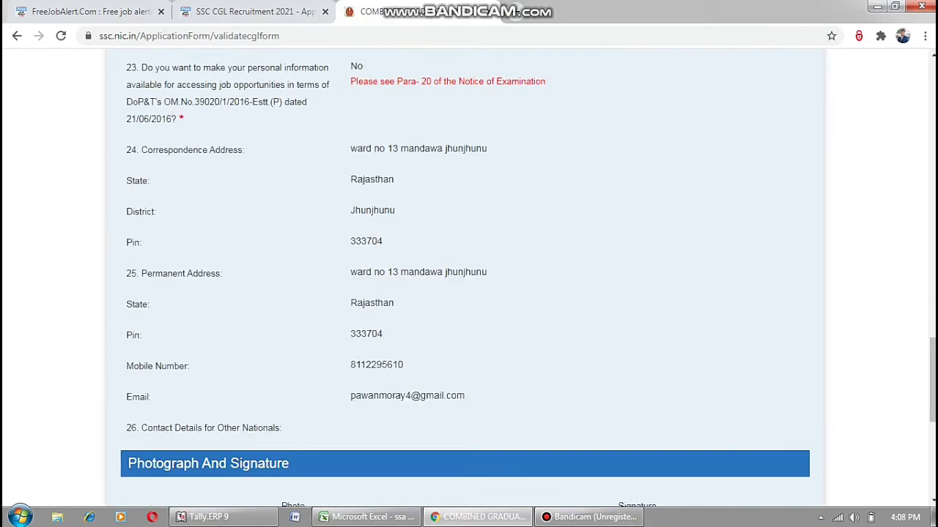
{"action": "scroll", "coordinate": [469, 293], "scroll_direction": "up", "scroll_amount": 1}
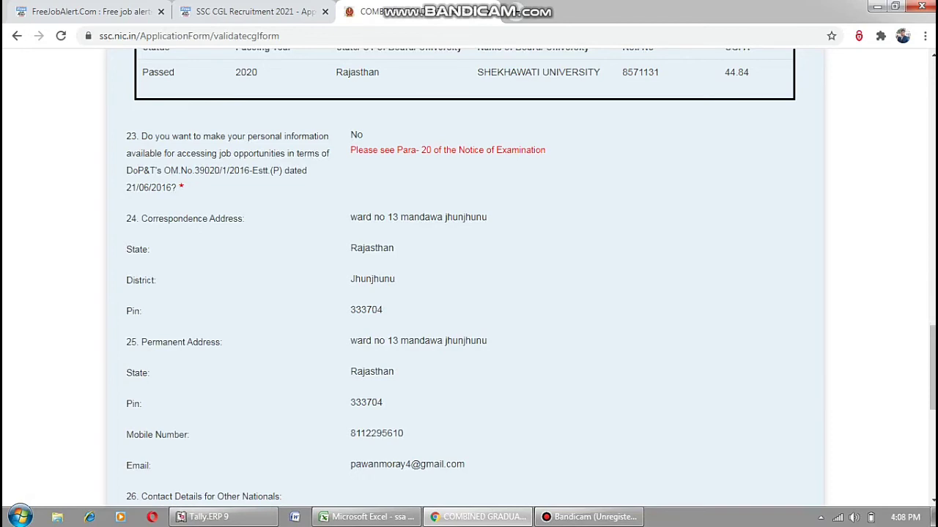
{"action": "scroll", "coordinate": [469, 293], "scroll_direction": "down", "scroll_amount": 5}
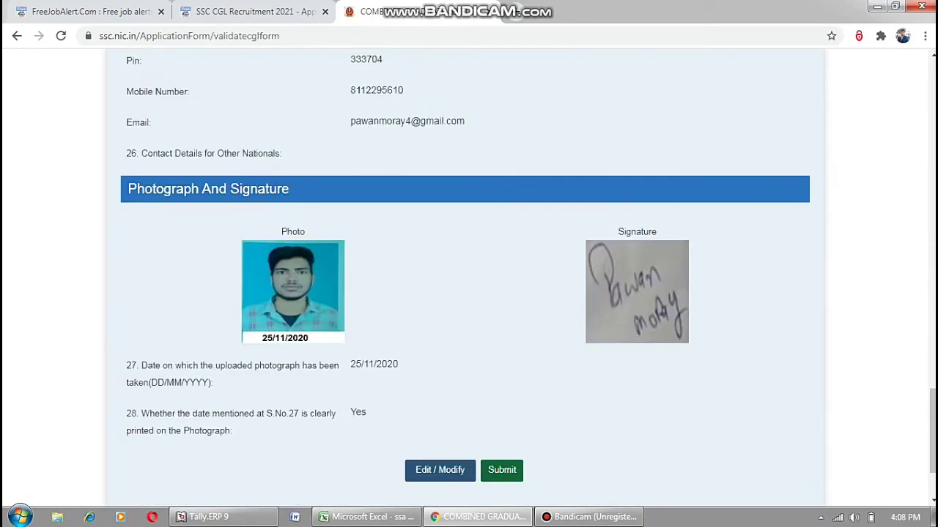
{"action": "scroll", "coordinate": [469, 293], "scroll_direction": "down", "scroll_amount": 1}
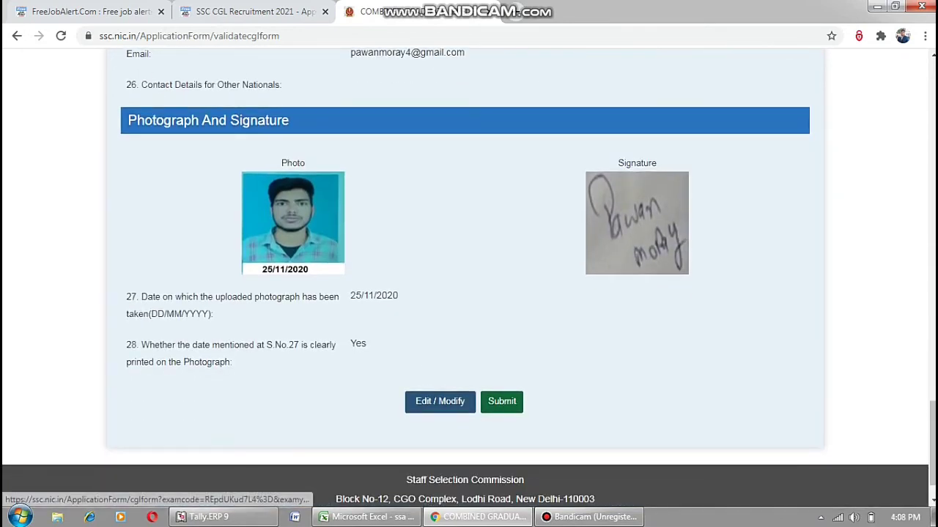
Return from the preview to the editable application form.
{"action": "left_click", "coordinate": [440, 401]}
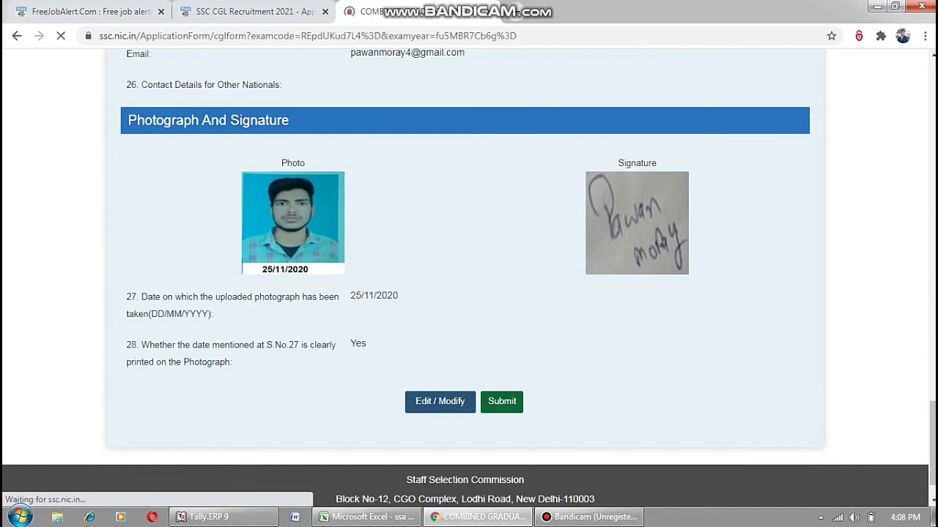
{"action": "scroll", "coordinate": [469, 293], "scroll_direction": "down", "scroll_amount": 10}
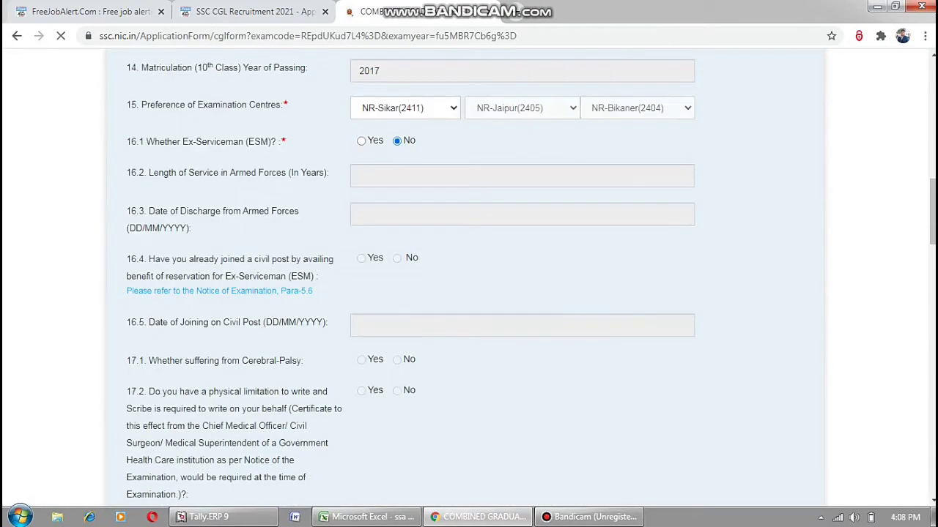
{"action": "scroll", "coordinate": [468, 293], "scroll_direction": "down", "scroll_amount": 10}
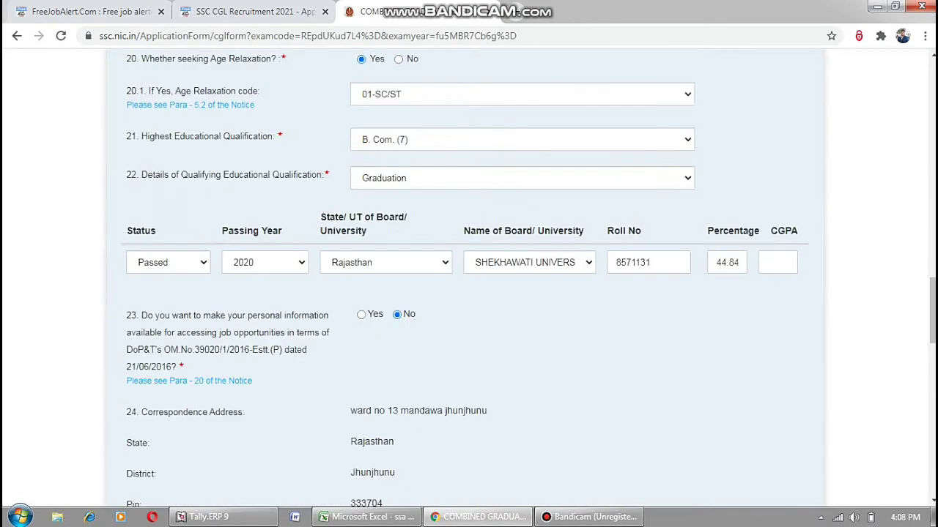
{"action": "scroll", "coordinate": [469, 293], "scroll_direction": "down", "scroll_amount": 12}
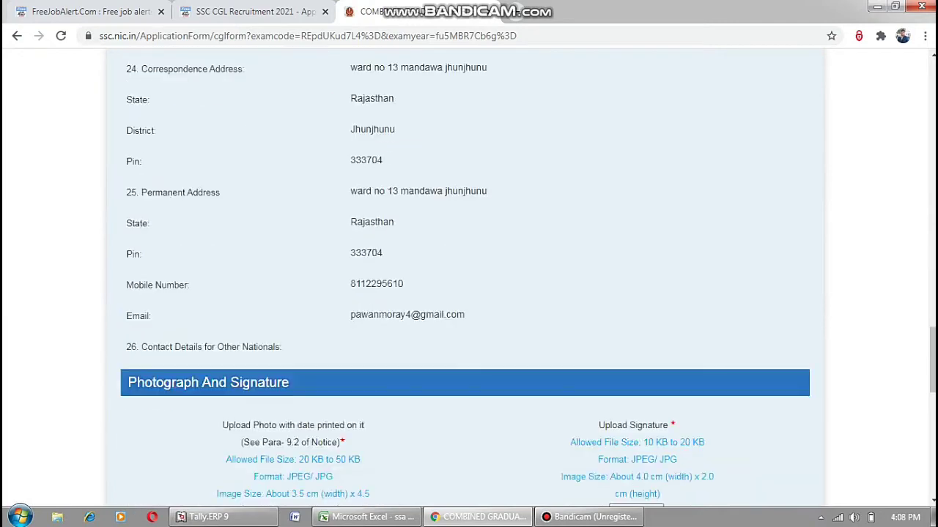
{"action": "scroll", "coordinate": [469, 293], "scroll_direction": "down", "scroll_amount": 1}
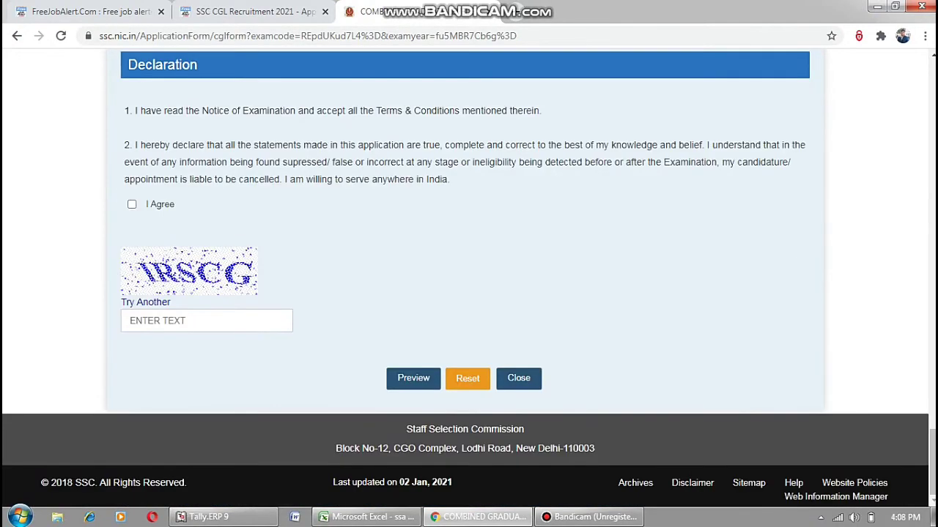
Agree to the declaration, enter the new captcha text and submit for preview.
{"action": "left_click", "coordinate": [132, 205]}
{"action": "left_click", "coordinate": [207, 321]}
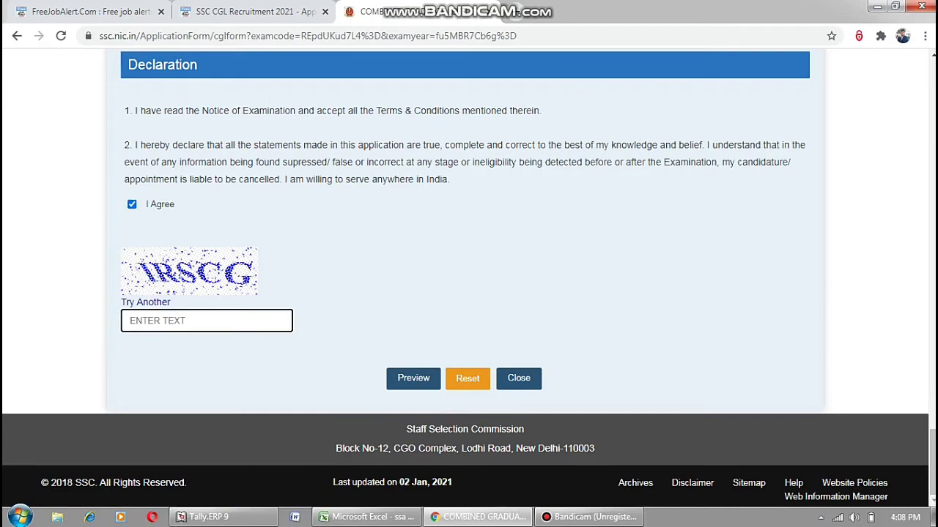
{"action": "type", "text": "IRSCG"}
{"action": "key", "text": "Return"}
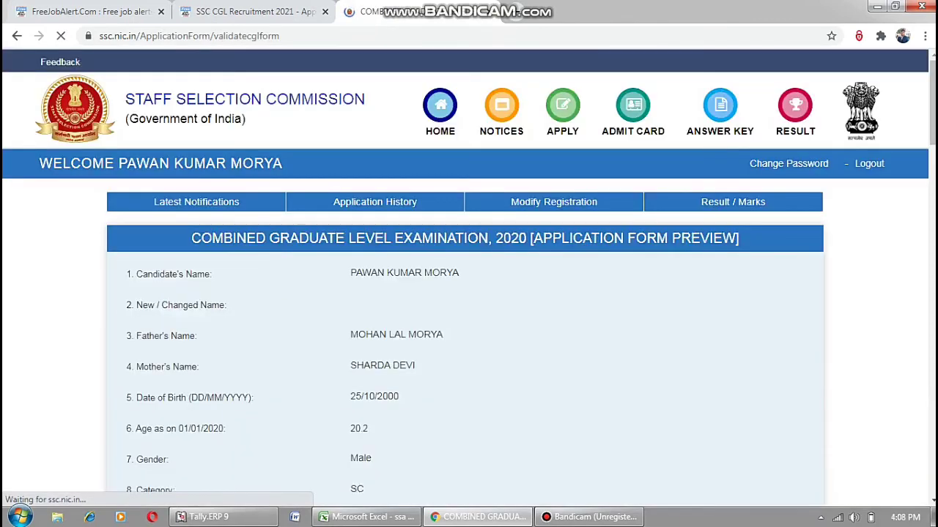
Scroll to the bottom of the preview and submit the CGL 2020 application.
{"action": "scroll", "coordinate": [469, 278], "scroll_direction": "down", "scroll_amount": 4}
{"action": "scroll", "coordinate": [469, 278], "scroll_direction": "down", "scroll_amount": 10}
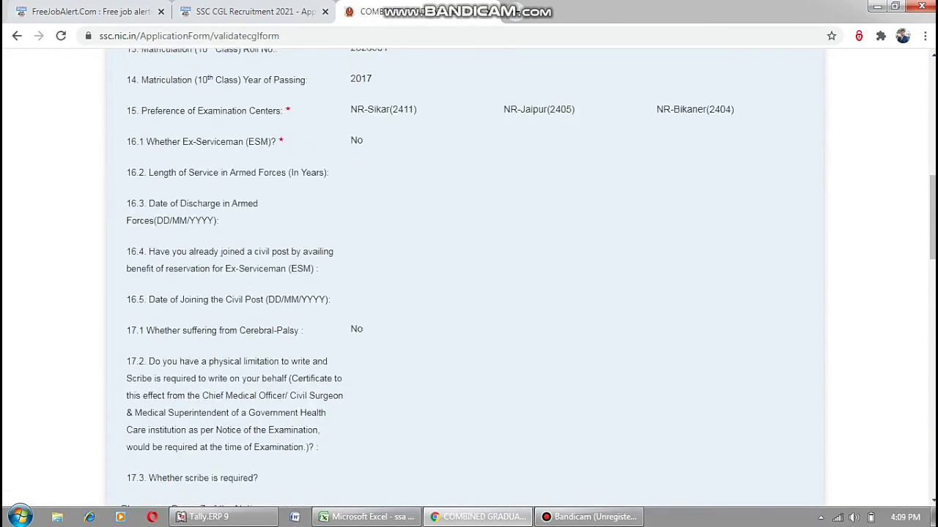
{"action": "scroll", "coordinate": [469, 279], "scroll_direction": "down", "scroll_amount": 9}
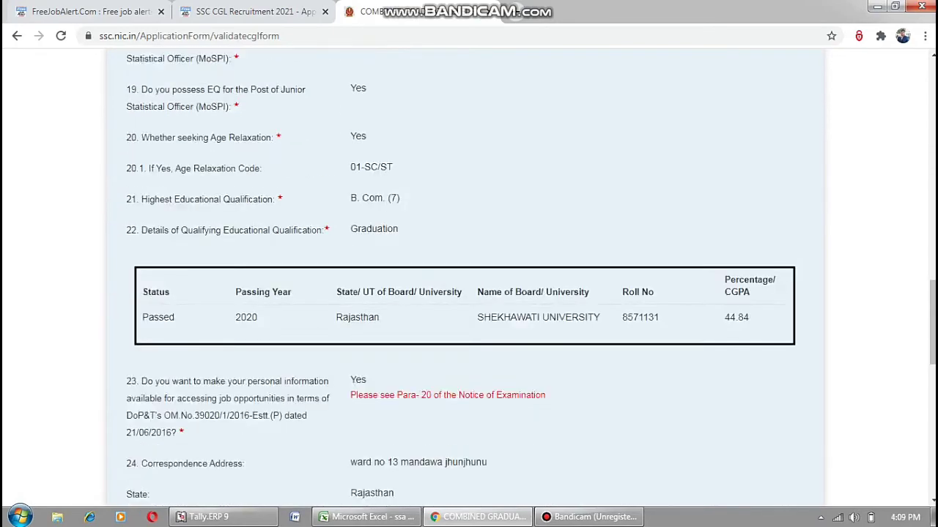
{"action": "scroll", "coordinate": [469, 279], "scroll_direction": "down", "scroll_amount": 4}
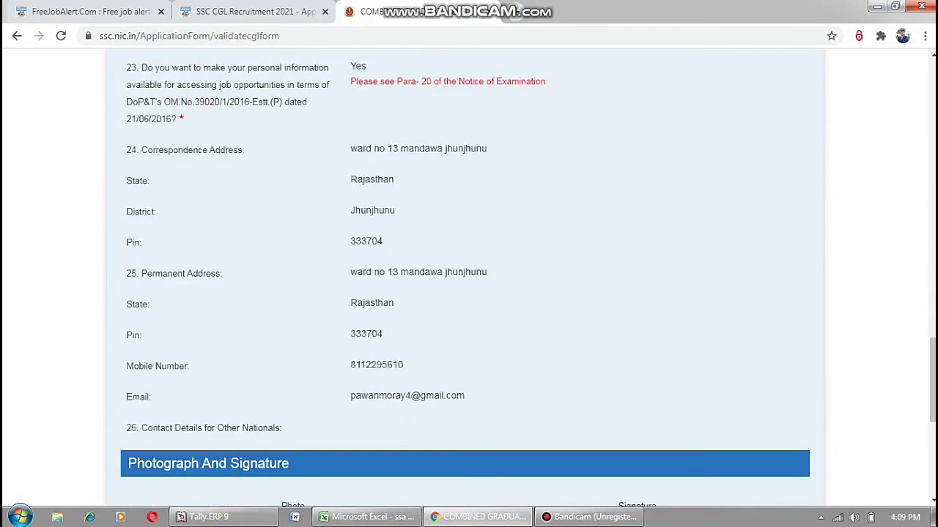
{"action": "scroll", "coordinate": [469, 278], "scroll_direction": "down", "scroll_amount": 1}
{"action": "left_click", "coordinate": [502, 470]}
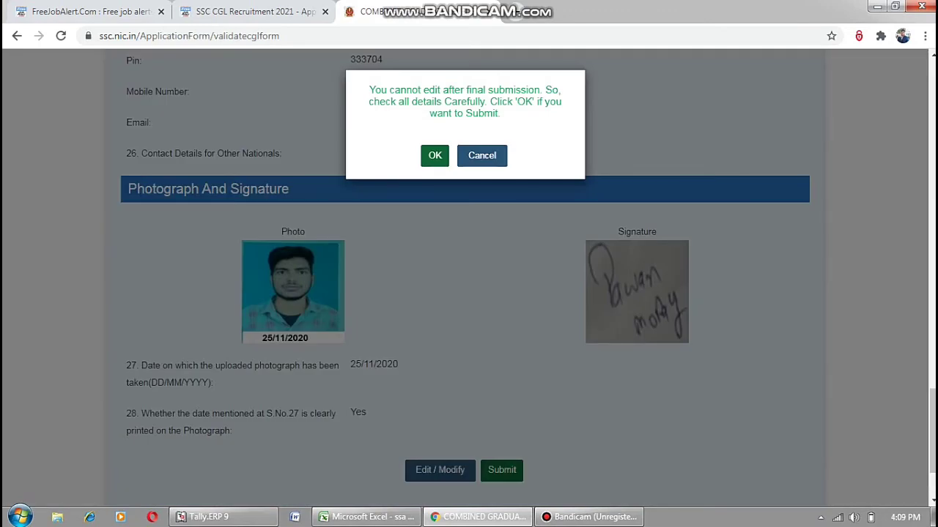
Confirm final submission and open the printable CGLEForm2020 application PDF.
{"action": "key", "text": "Return"}
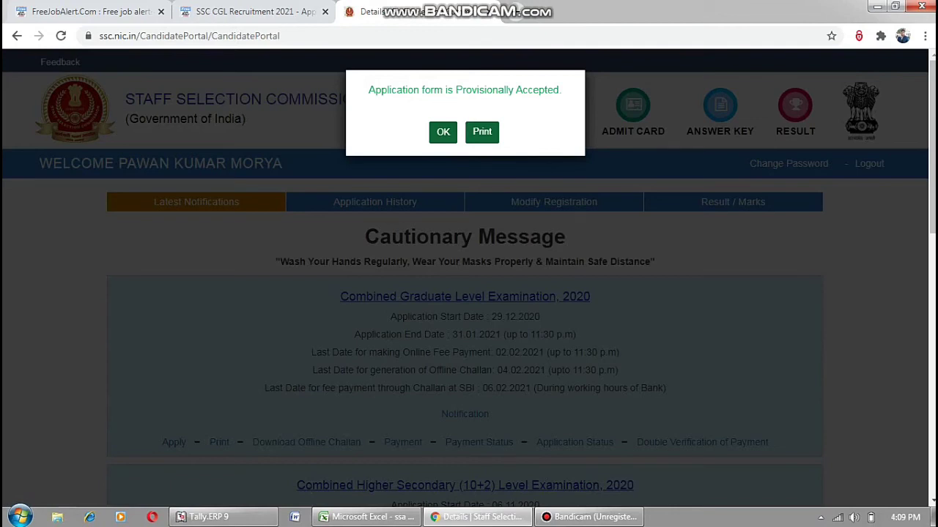
{"action": "left_click", "coordinate": [482, 131]}
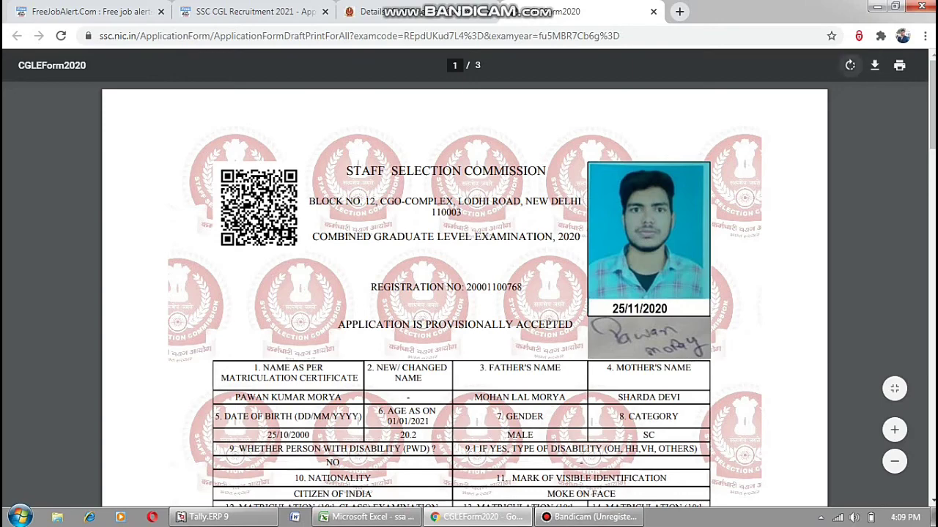
Save the application form PDF ApplicationFormDraftPrintForAll to the New Volume (D:) drive, dismissing the repeat download prompt.
{"action": "key", "text": "ctrl+s"}
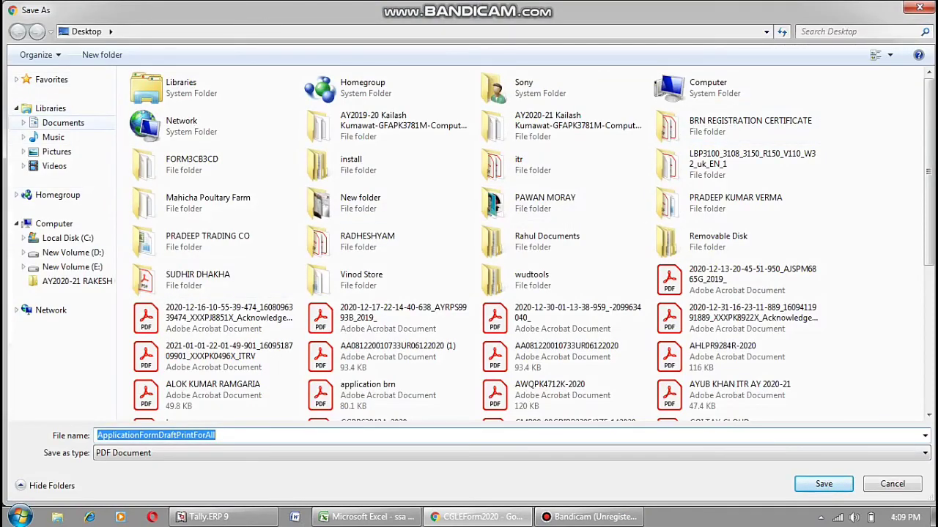
{"action": "left_click", "coordinate": [54, 224]}
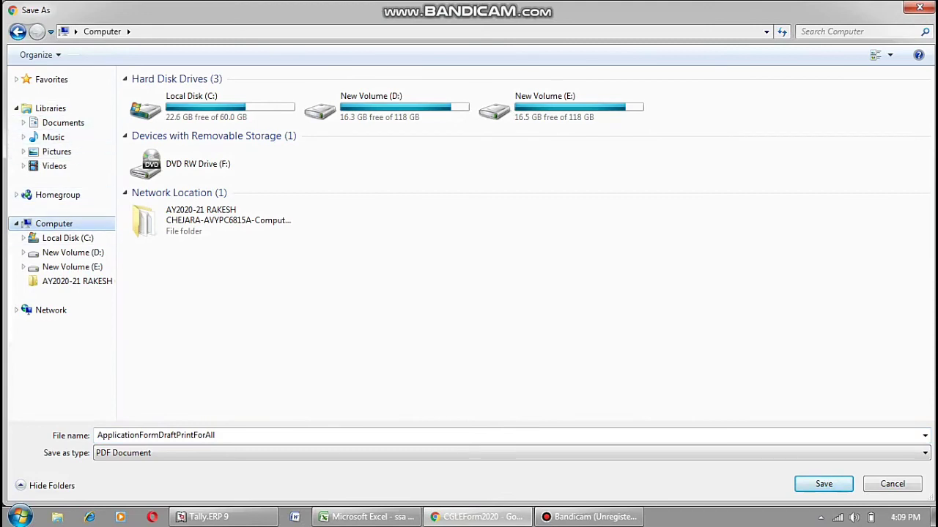
{"action": "left_click", "coordinate": [72, 252]}
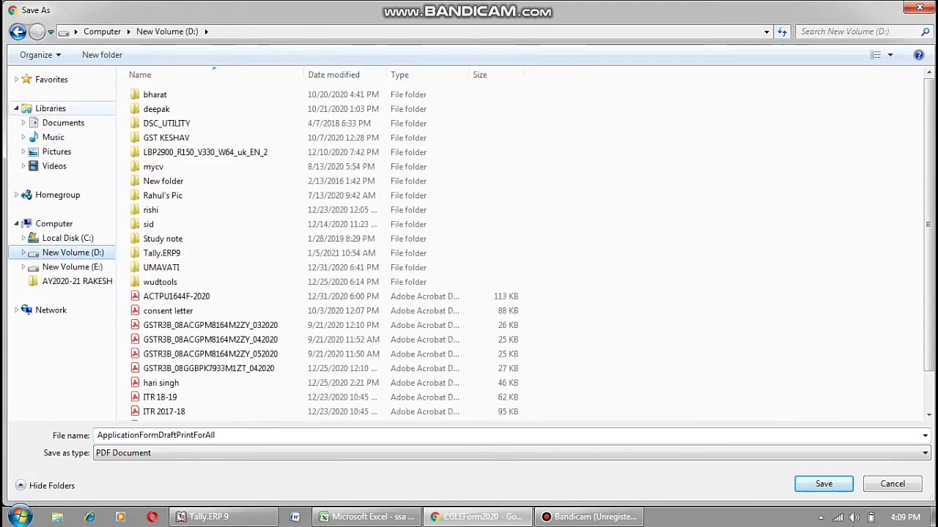
{"action": "left_click", "coordinate": [50, 108]}
{"action": "left_click", "coordinate": [63, 123]}
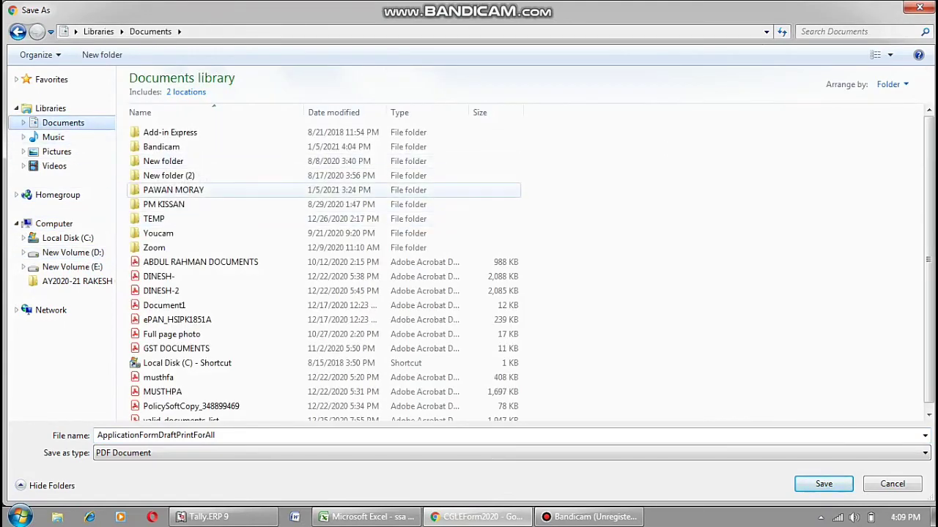
{"action": "double_click", "coordinate": [173, 190]}
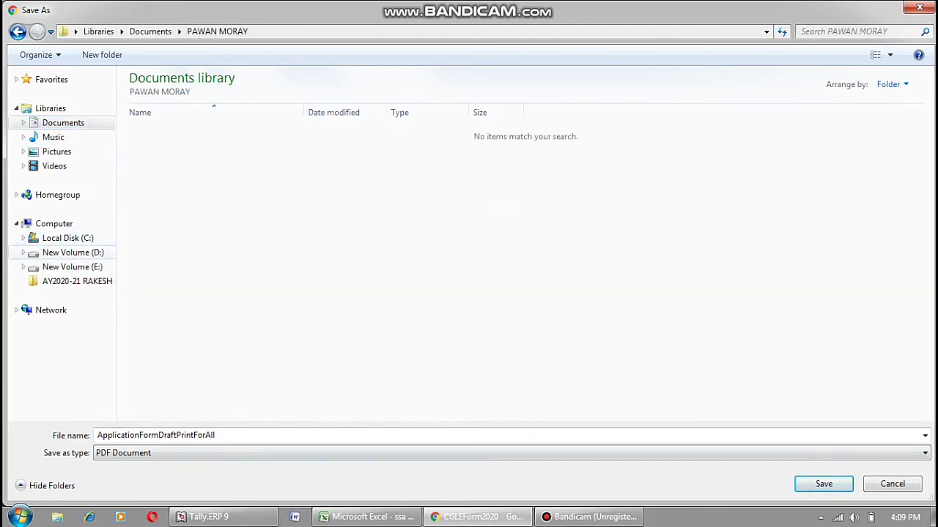
{"action": "left_click", "coordinate": [73, 252]}
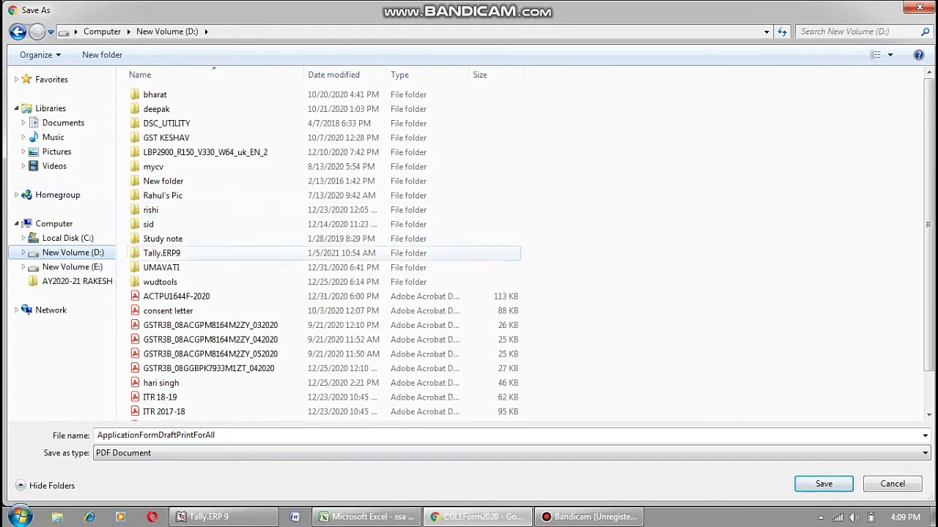
{"action": "scroll", "coordinate": [324, 250], "scroll_direction": "down", "scroll_amount": 1}
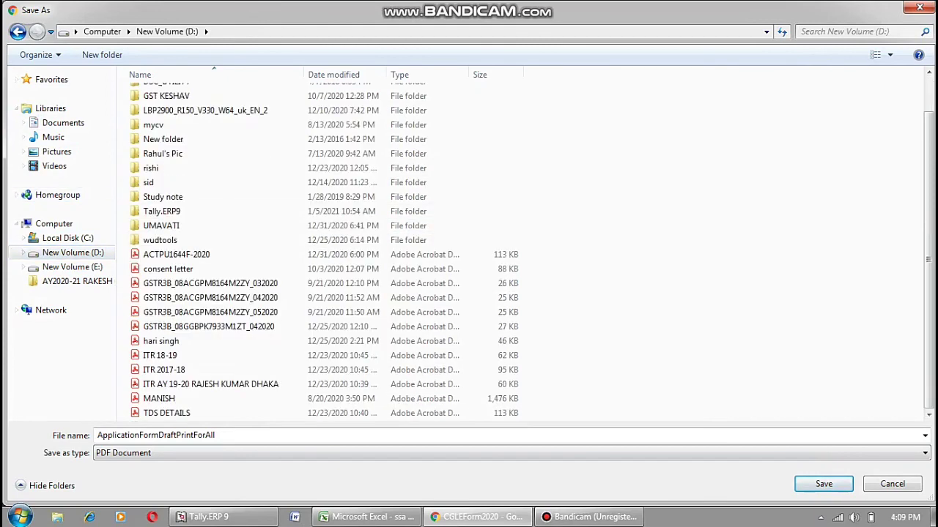
{"action": "key", "text": "Return"}
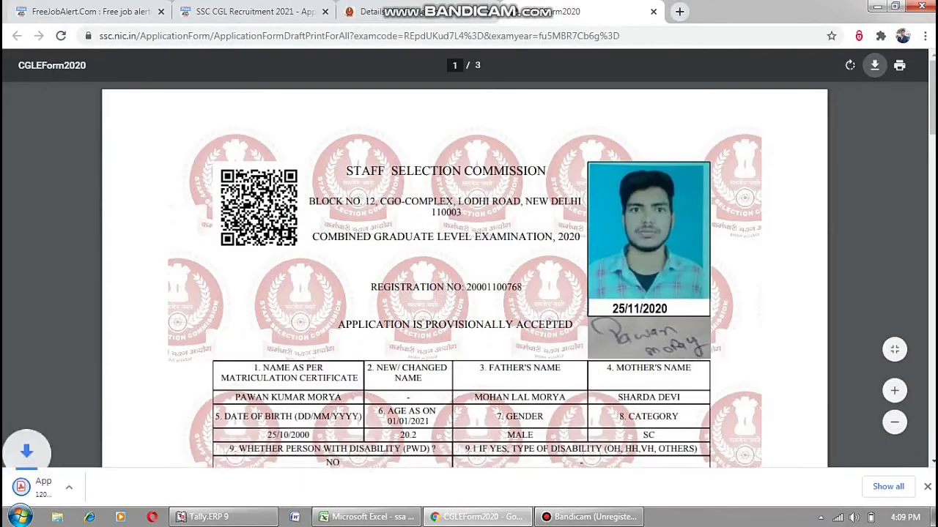
{"action": "left_click", "coordinate": [874, 64]}
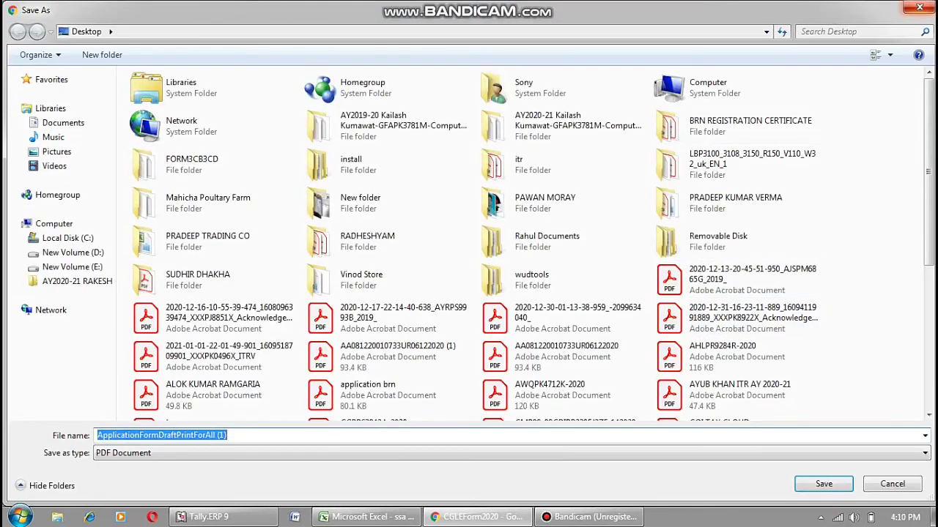
{"action": "key", "text": "Return"}
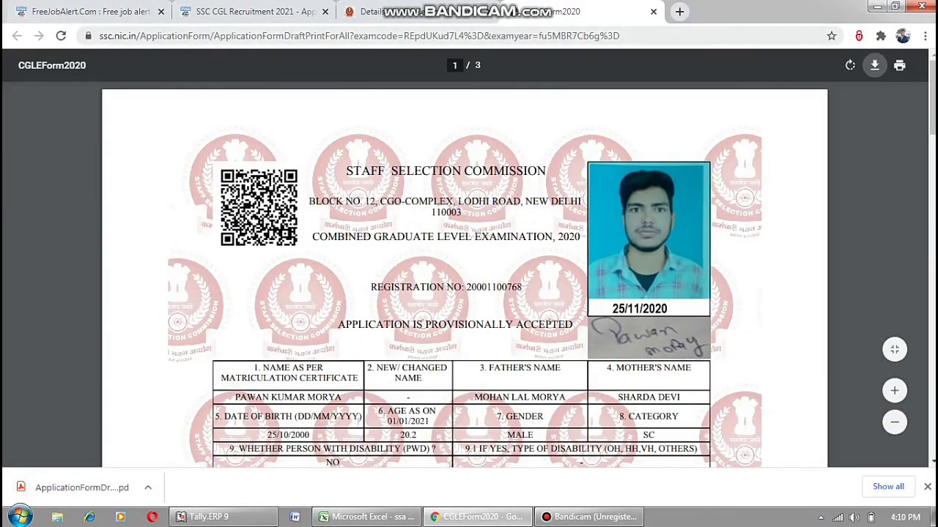
Close the PDF tab, acknowledge the provisional acceptance message, and log out of the SSC portal.
{"action": "scroll", "coordinate": [464, 278], "scroll_direction": "down", "scroll_amount": 10}
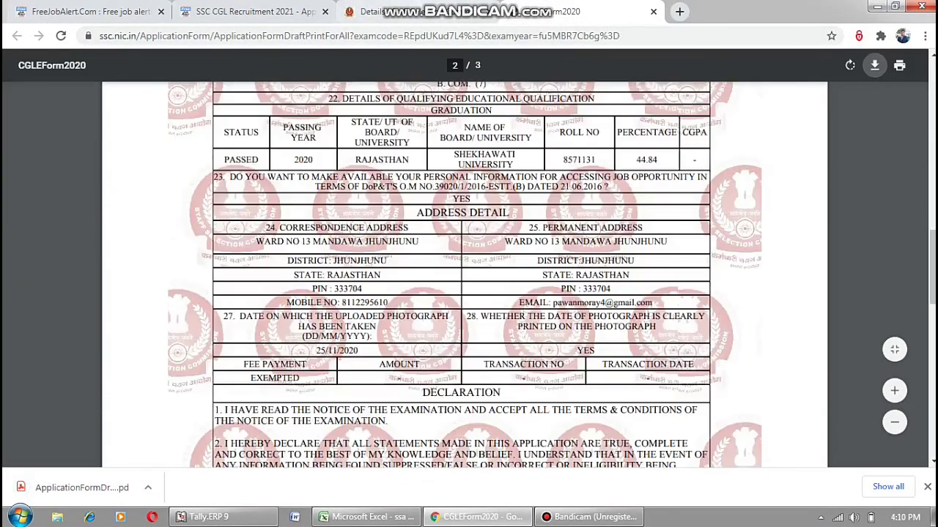
{"action": "key", "text": "ctrl+w"}
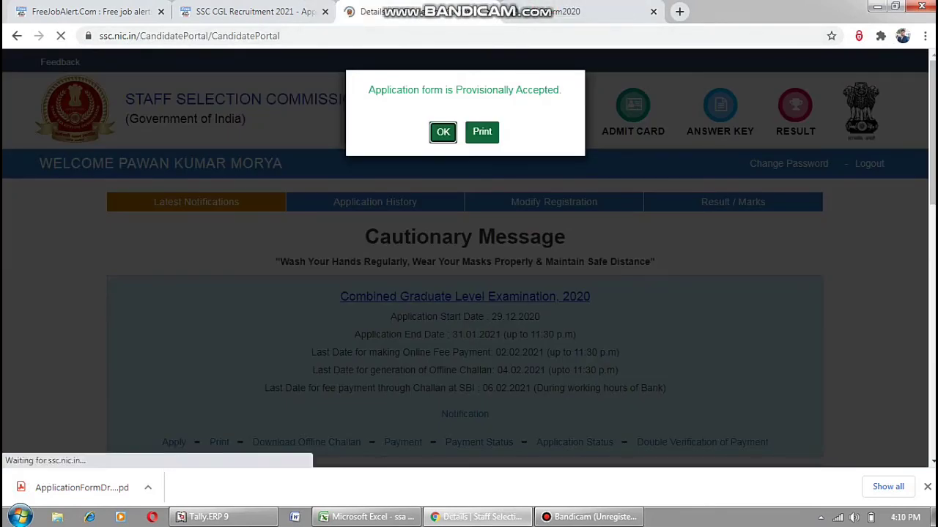
{"action": "key", "text": "Return"}
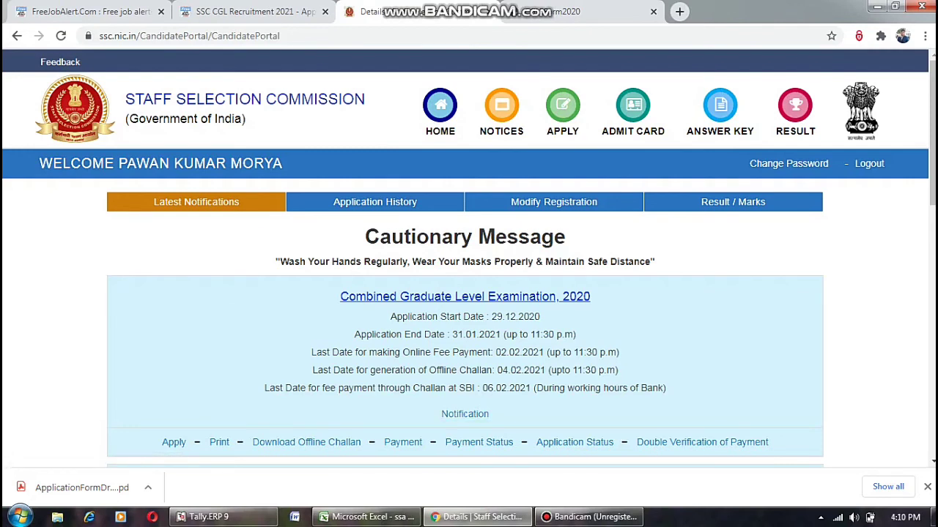
{"action": "left_click", "coordinate": [869, 163]}
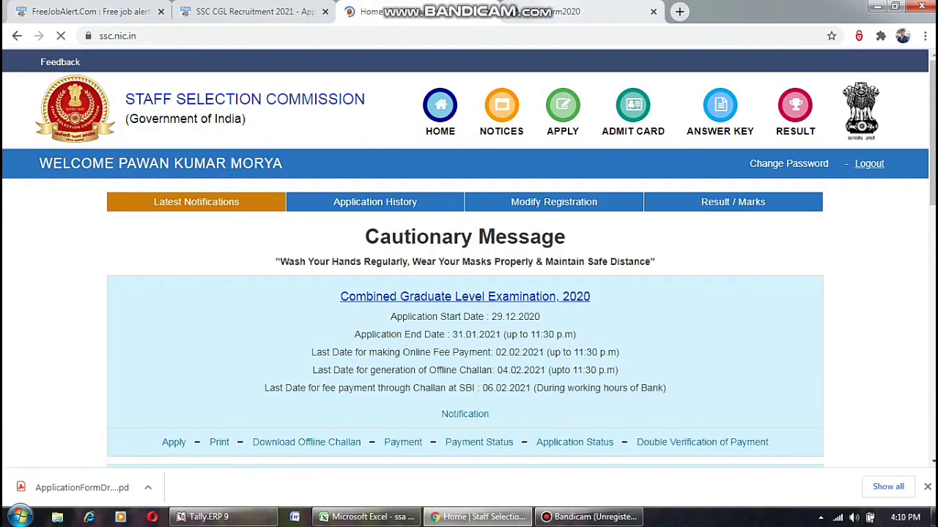